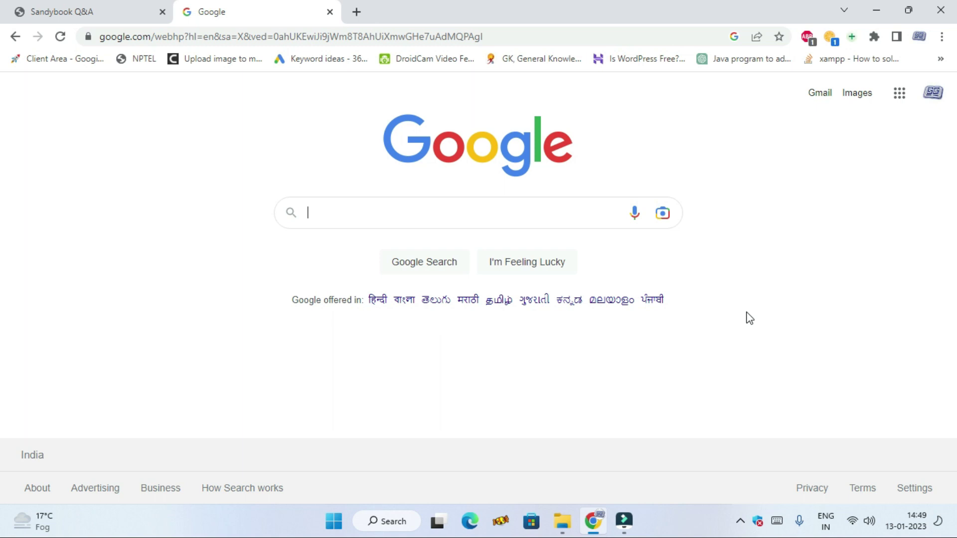
- Search Google for question2answer and open the question2answer.org homepage, scrolling to 'How do I get Q2A?'
left_click(507, 216)
left_click(520, 215)
type("question2answer")
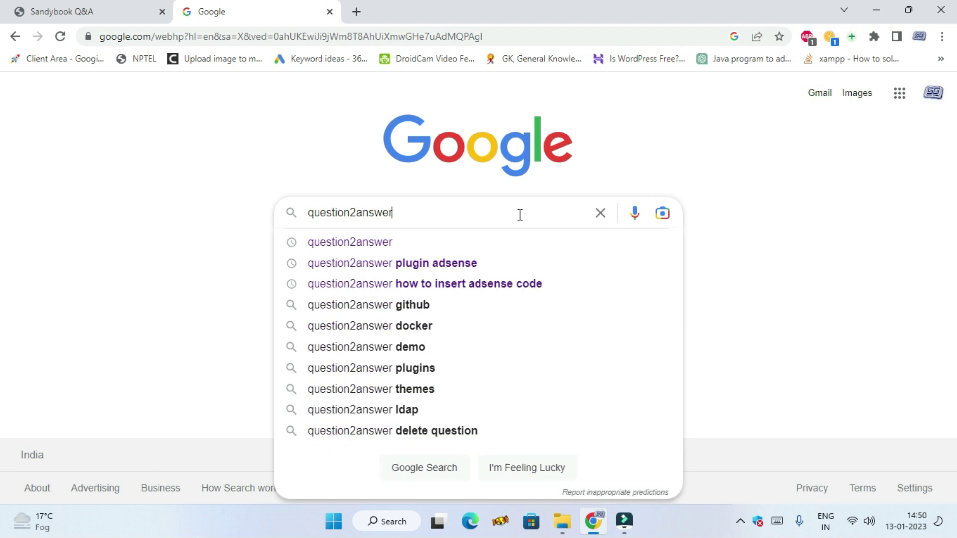
key("Return")
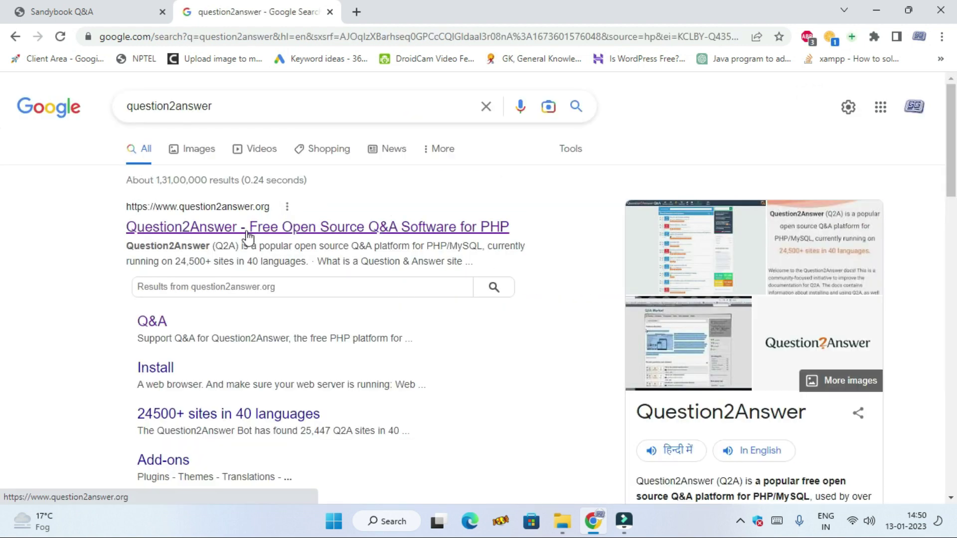
left_click(327, 230)
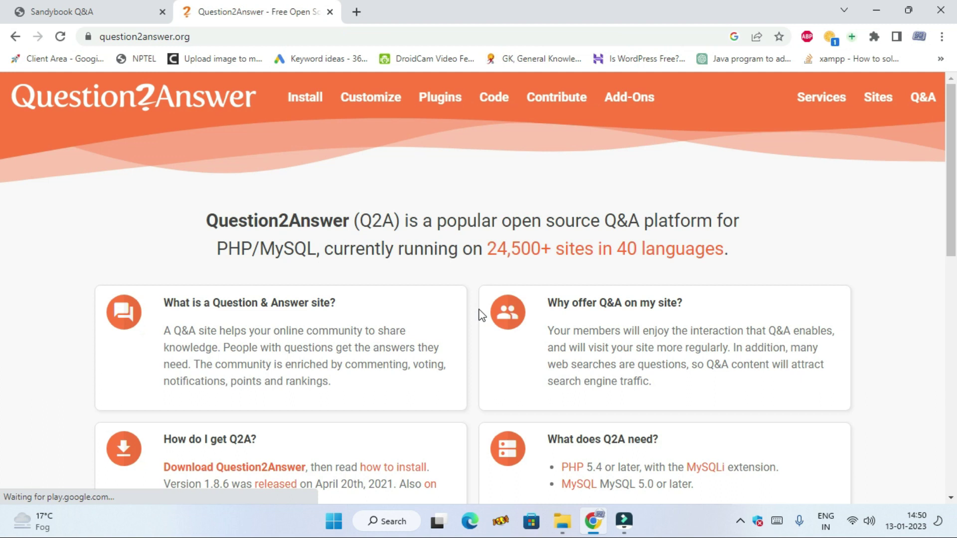
scroll(413, 253, "down", 1)
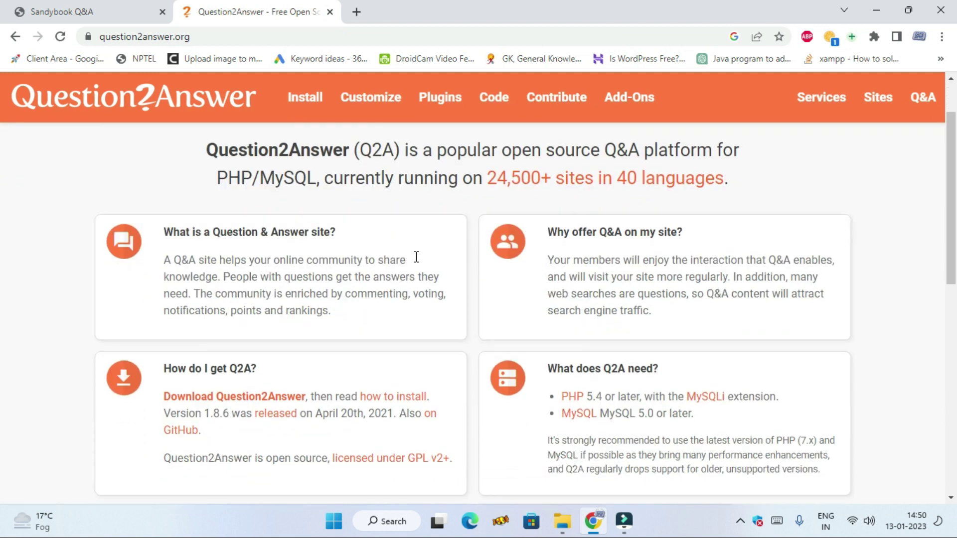
scroll(416, 256, "down", 2)
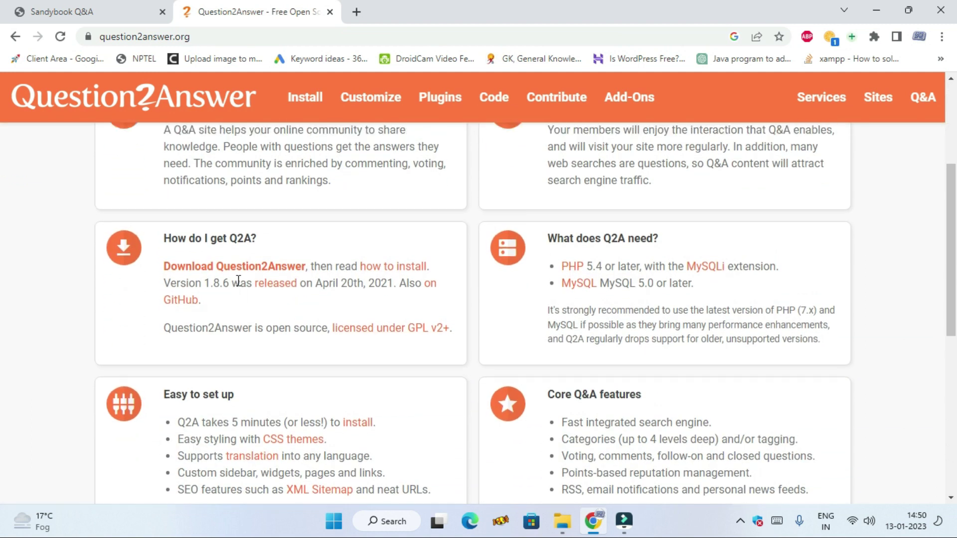
scroll(239, 280, "up", 2)
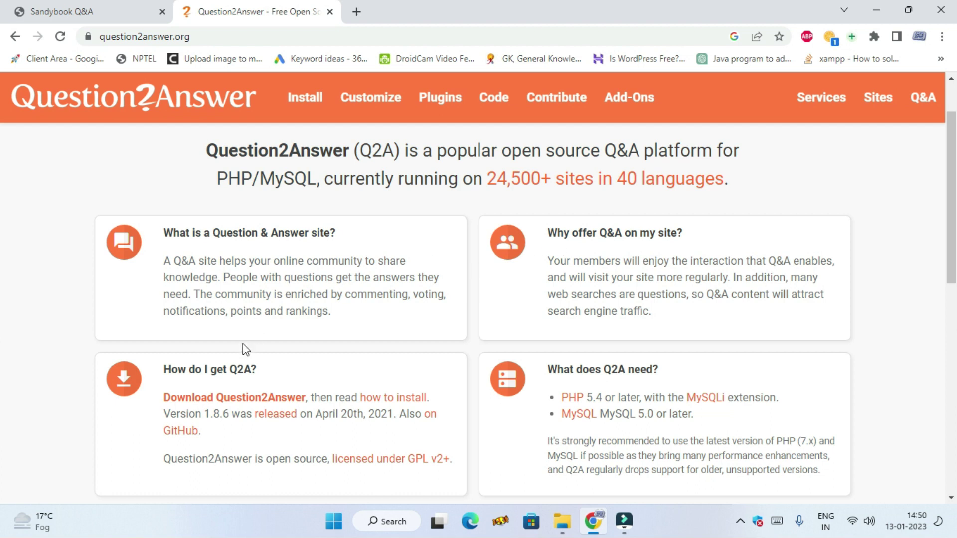
scroll(245, 349, "down", 1)
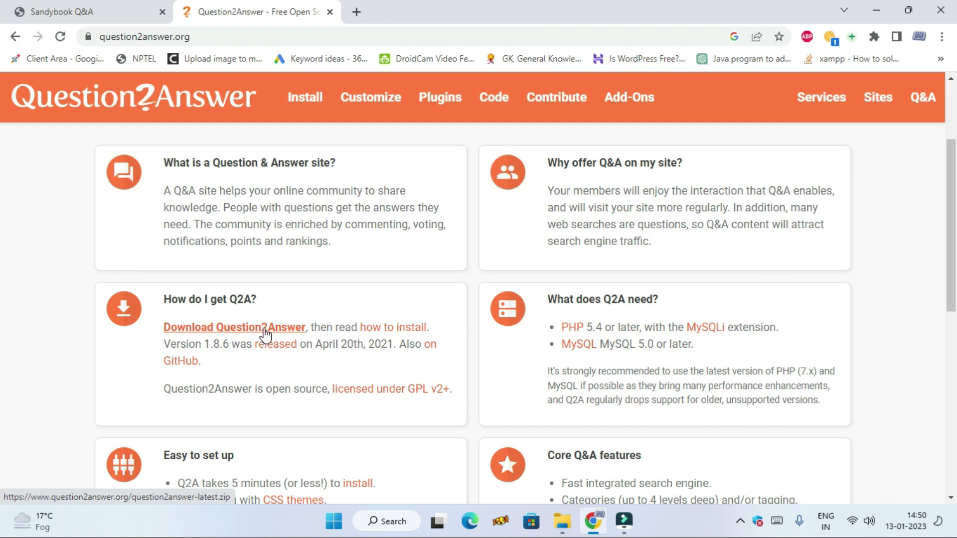
- Open the q2a/question2answer repository on GitHub and download it as a ZIP
left_click(186, 360)
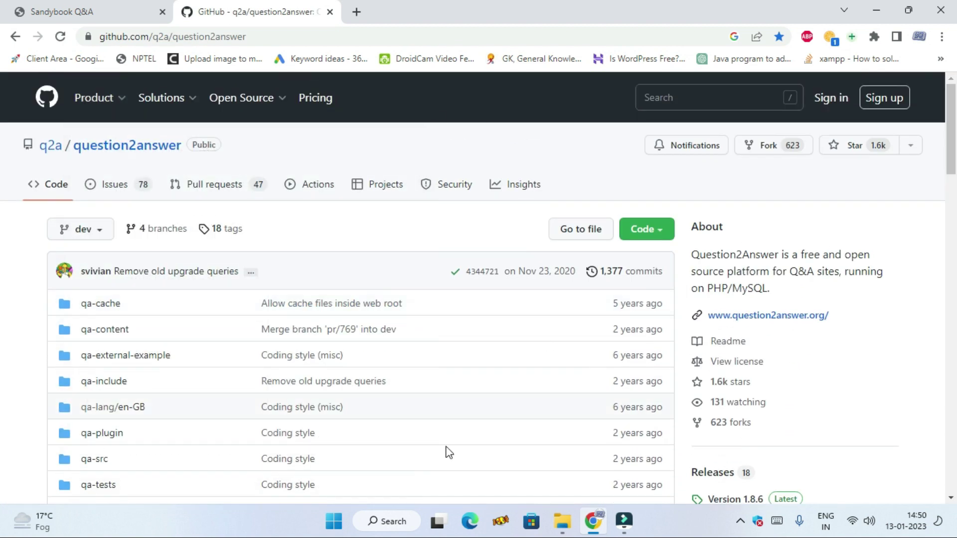
scroll(407, 424, "down", 3)
scroll(449, 399, "up", 3)
scroll(470, 395, "down", 1)
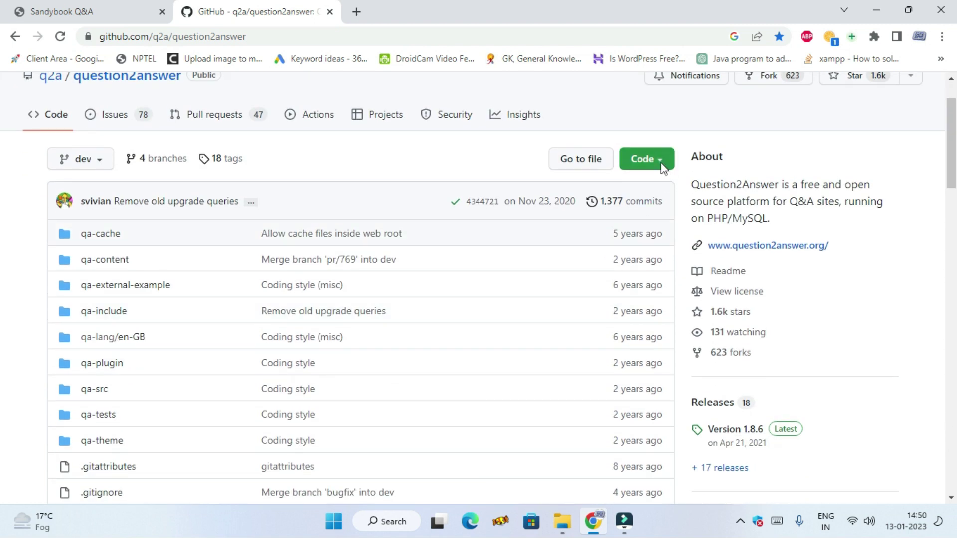
left_click(662, 166)
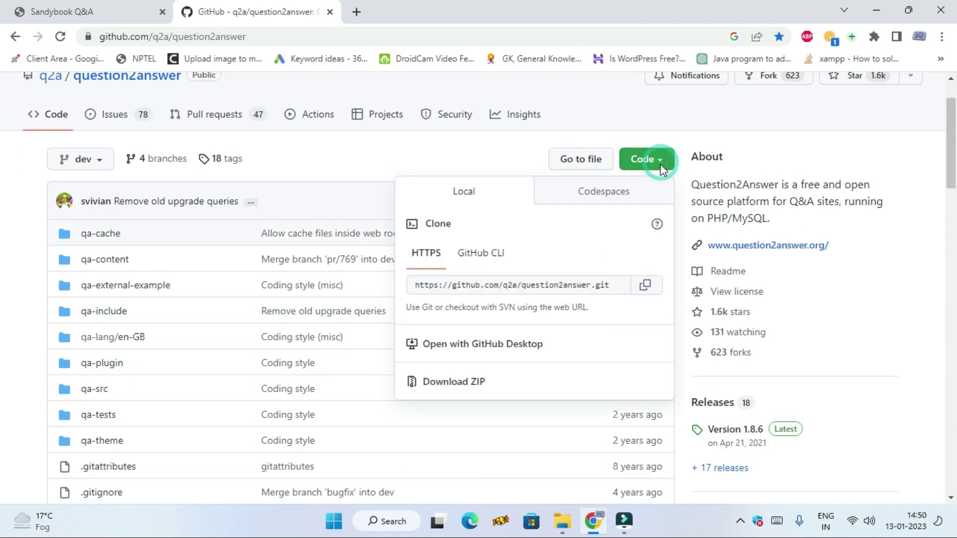
left_click(464, 383)
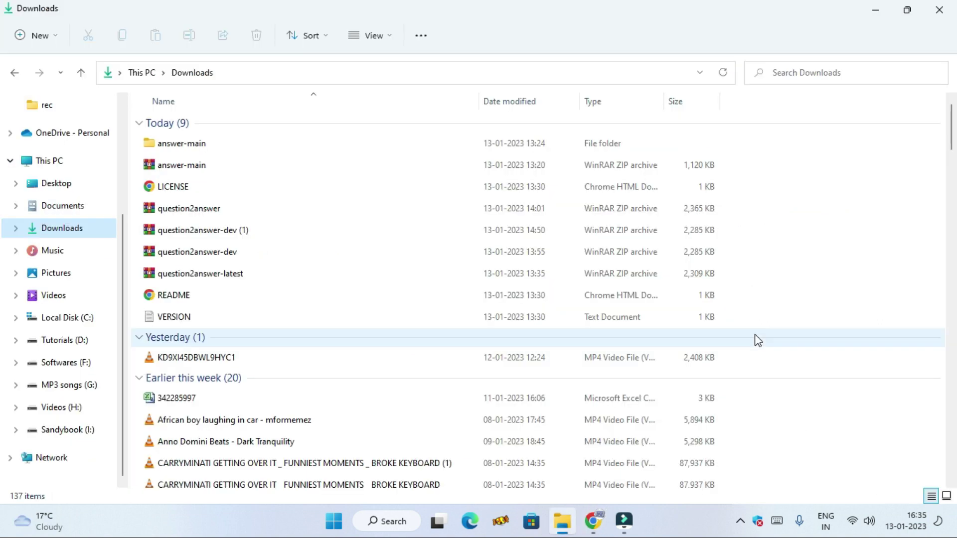
- Select the question2answer ZIP in Downloads, then switch to the Local Disk (C:) drive
left_click(262, 209)
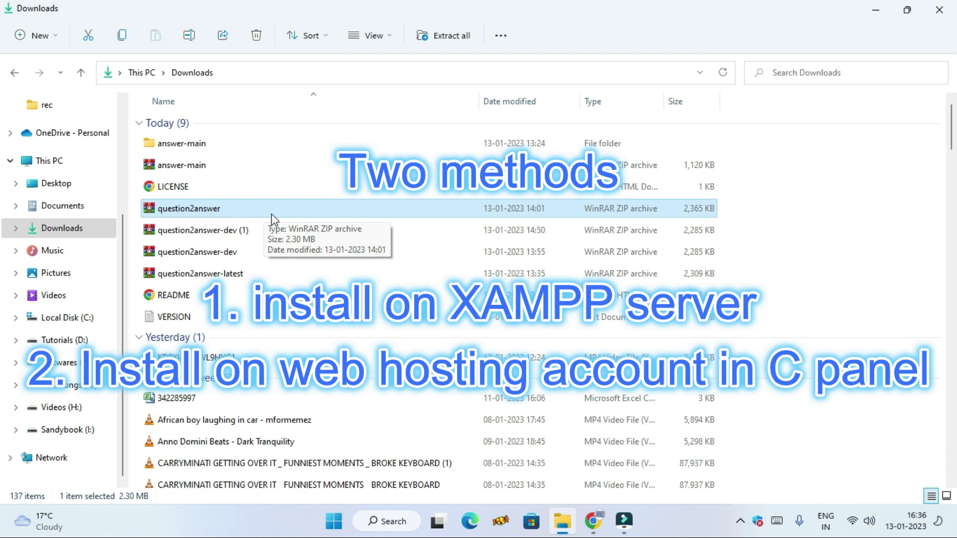
scroll(269, 299, "down", 2)
scroll(270, 208, "up", 2)
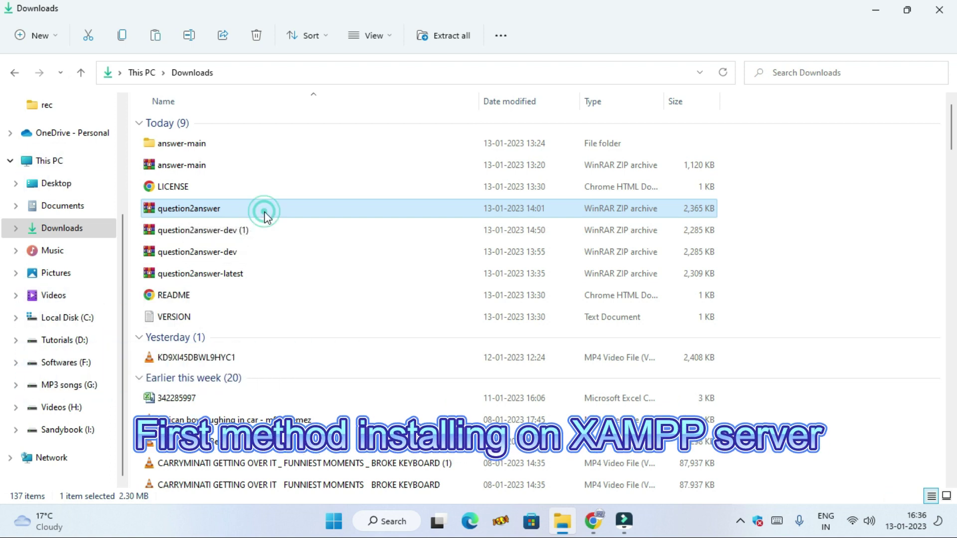
left_click(301, 208)
left_click(300, 208)
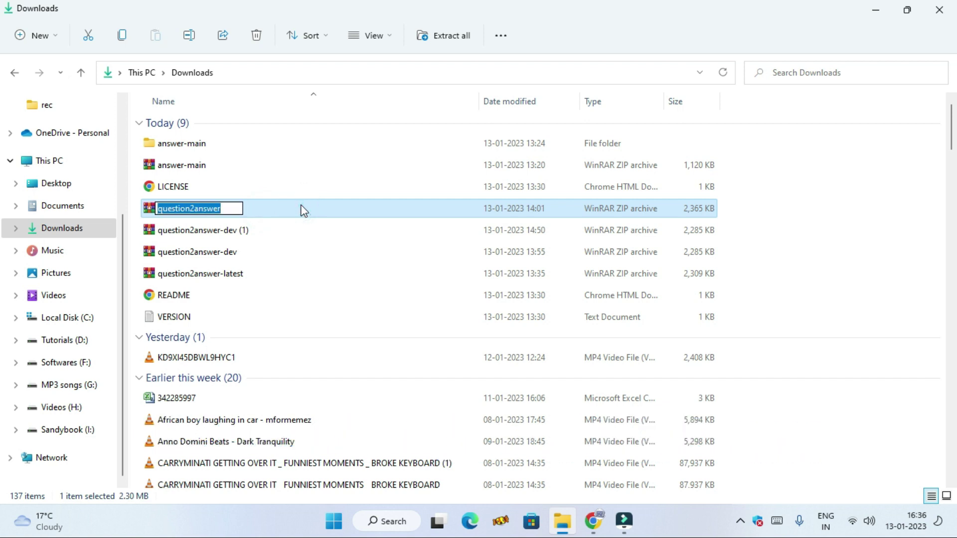
left_click(87, 320)
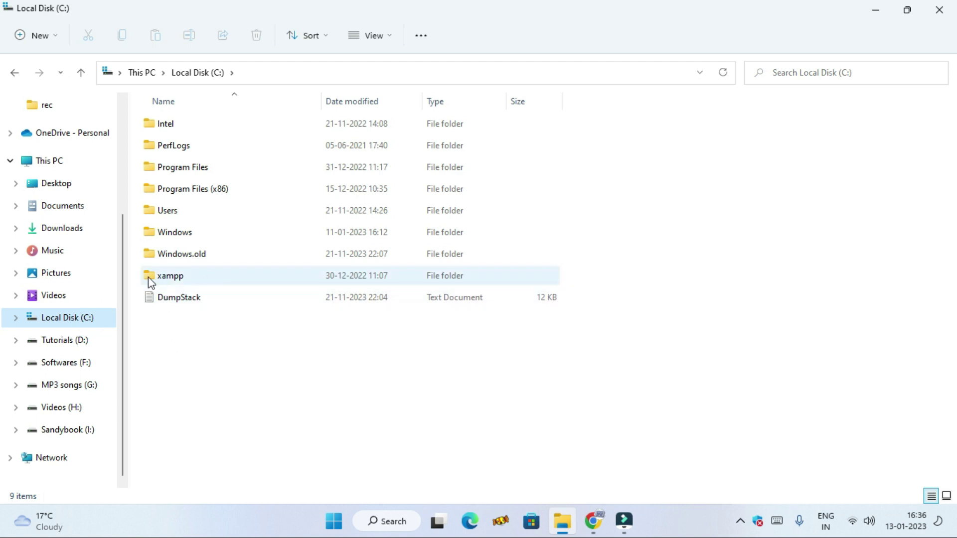
- Create a new folder named qanda inside C:\xampp\htdocs
double_click(230, 277)
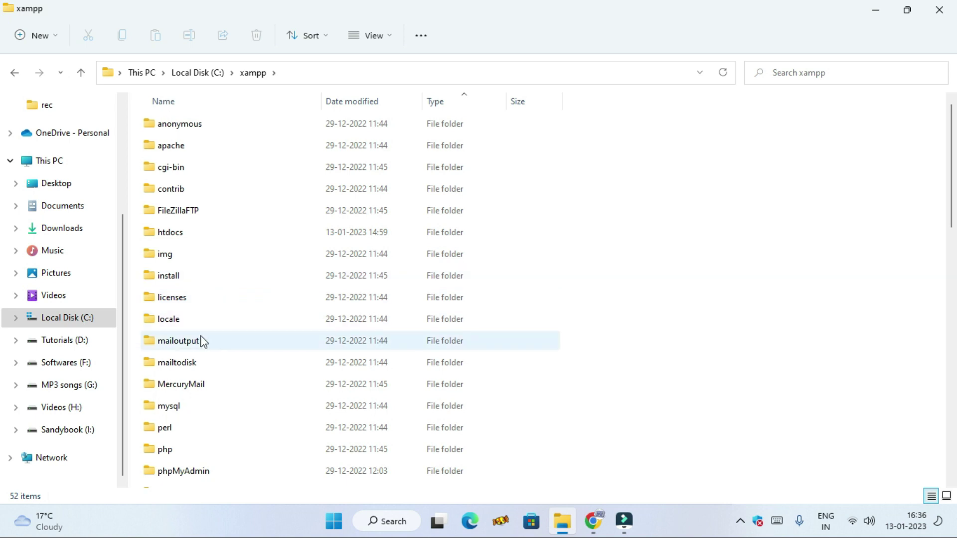
double_click(207, 234)
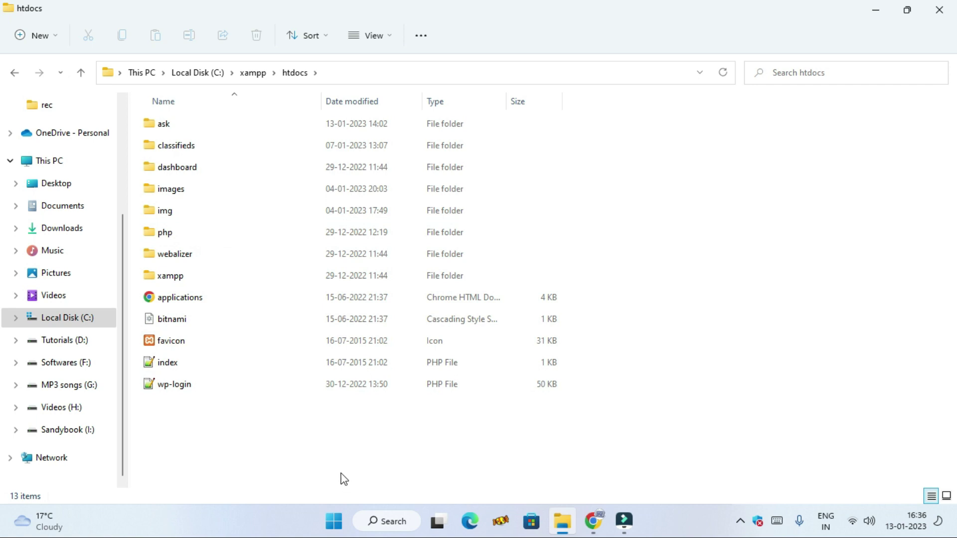
right_click(335, 446)
left_click(419, 385)
left_click(559, 131)
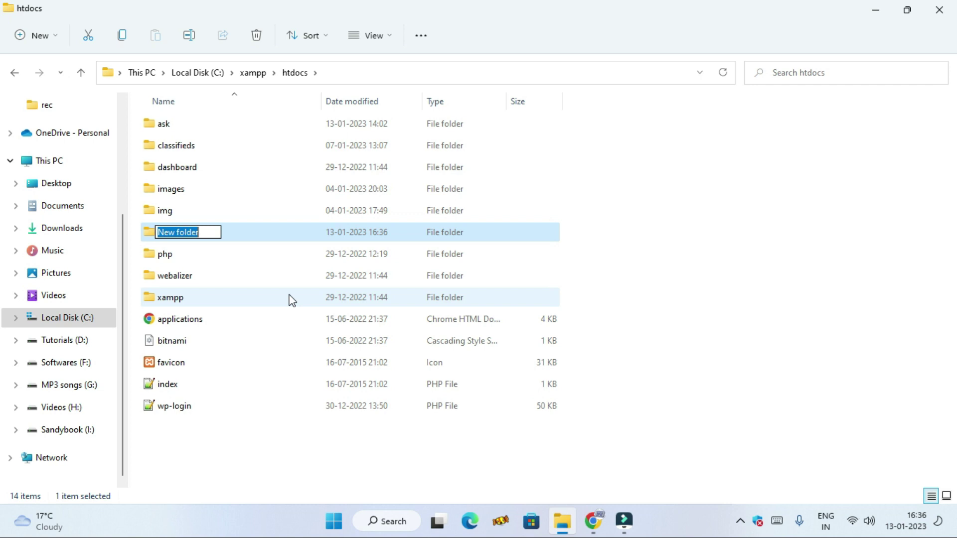
type("qan")
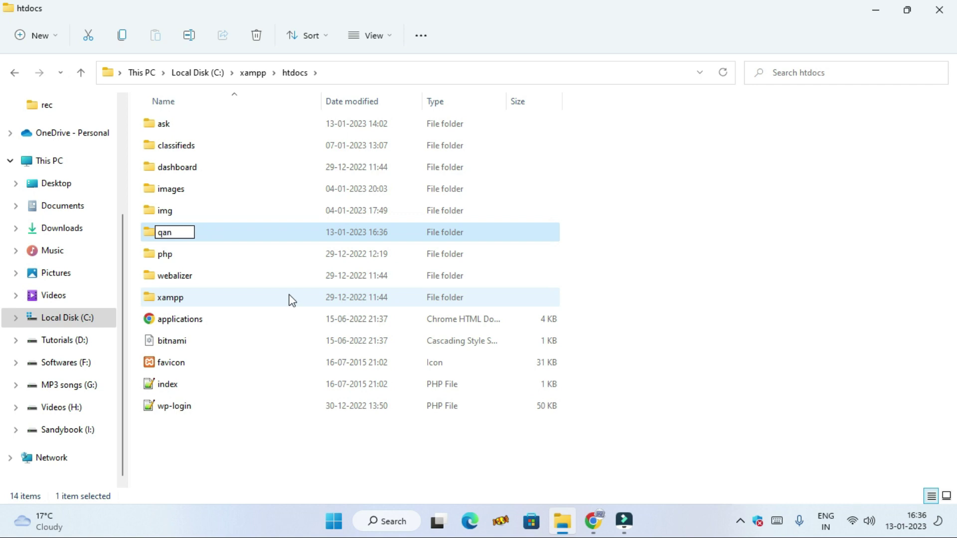
type("da")
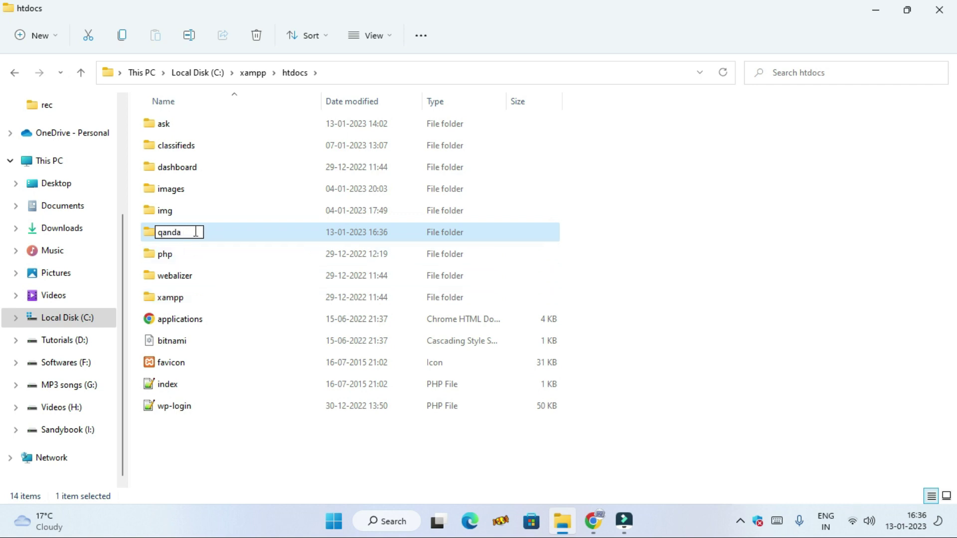
left_click(217, 231)
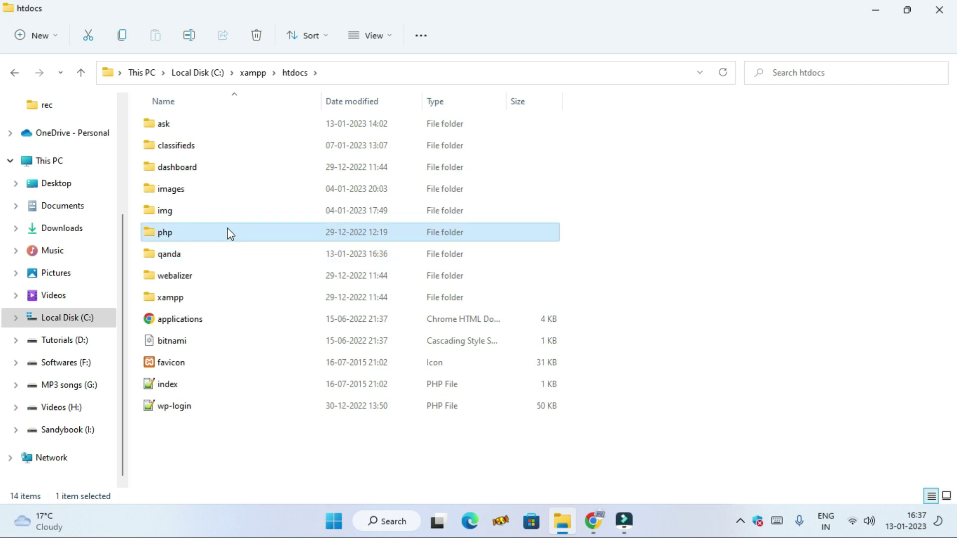
- Paste the question2answer archive into qanda and extract it there with WinRAR
double_click(211, 254)
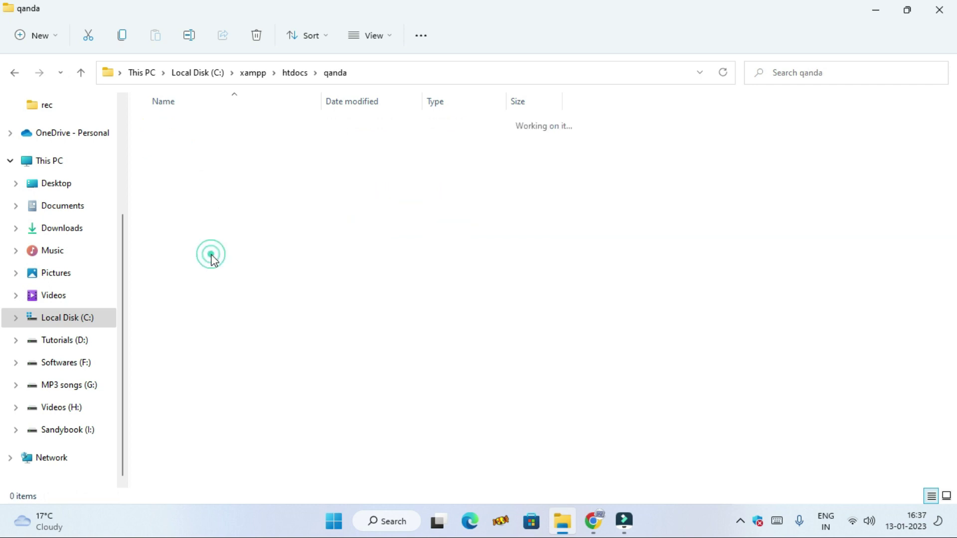
left_click(375, 252)
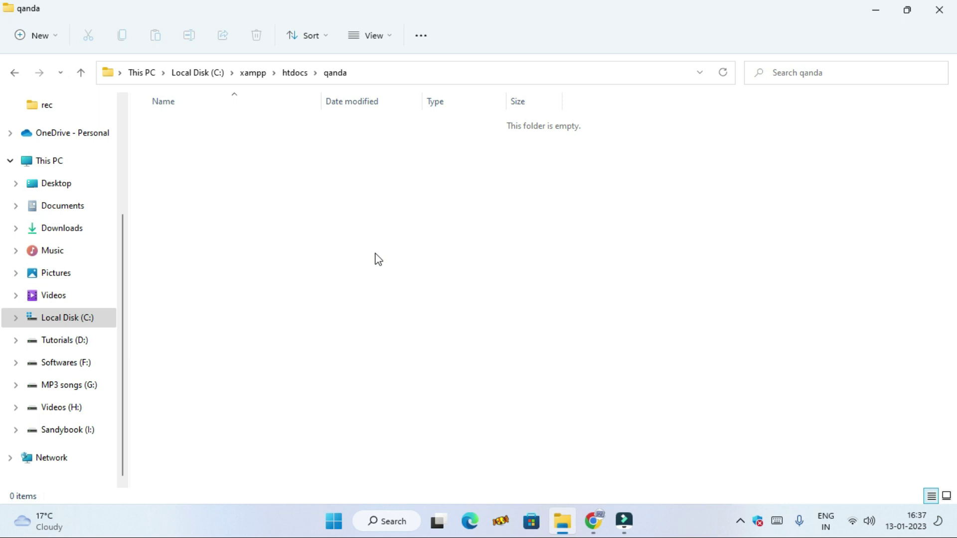
key("ctrl+v")
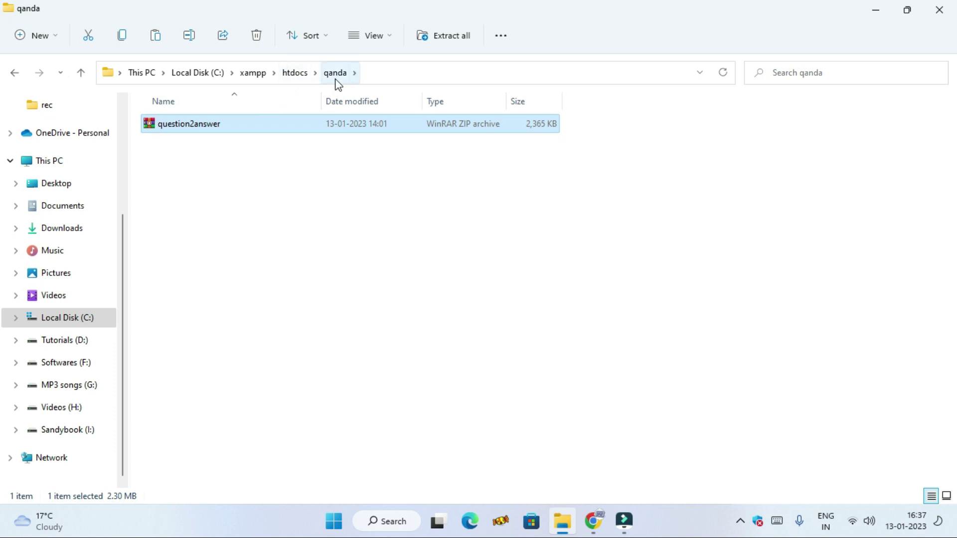
right_click(299, 126)
mouse_move(385, 316)
left_click(536, 381)
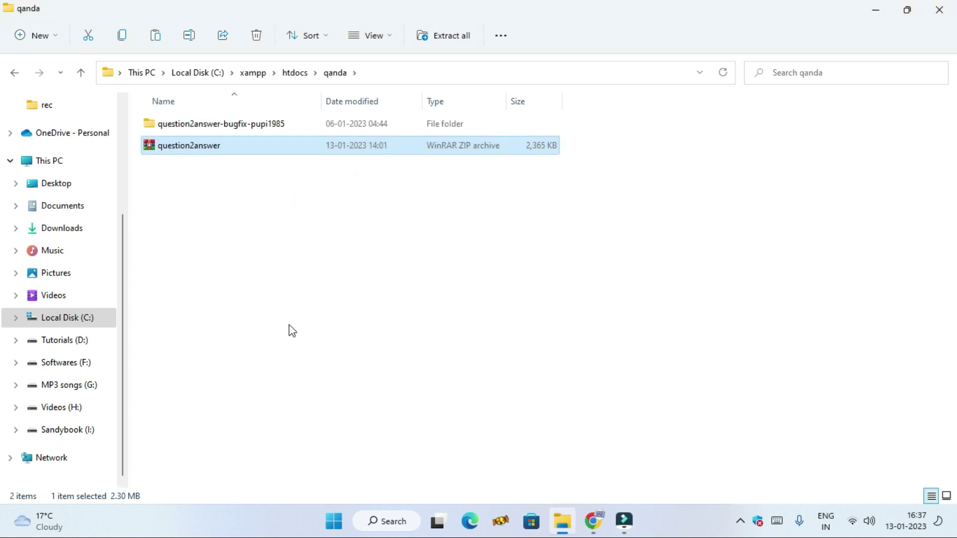
- Move all 20 extracted items up into qanda, then return to htdocs
double_click(231, 125)
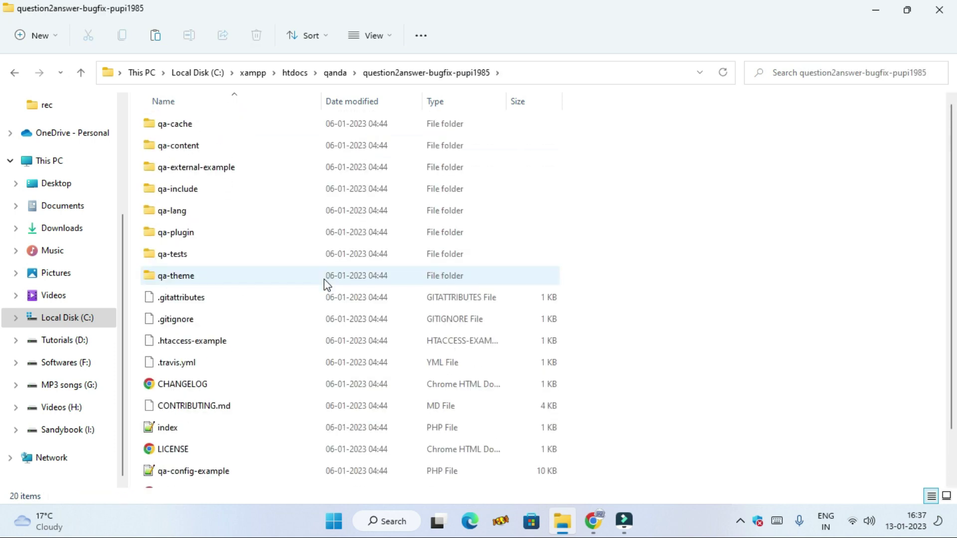
key("ctrl+a")
right_click(324, 279)
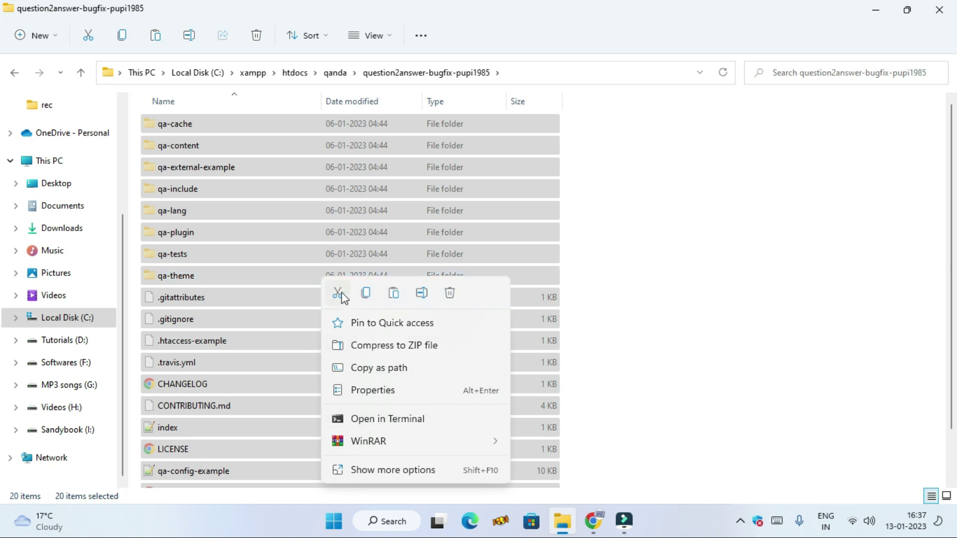
left_click(365, 293)
left_click(15, 78)
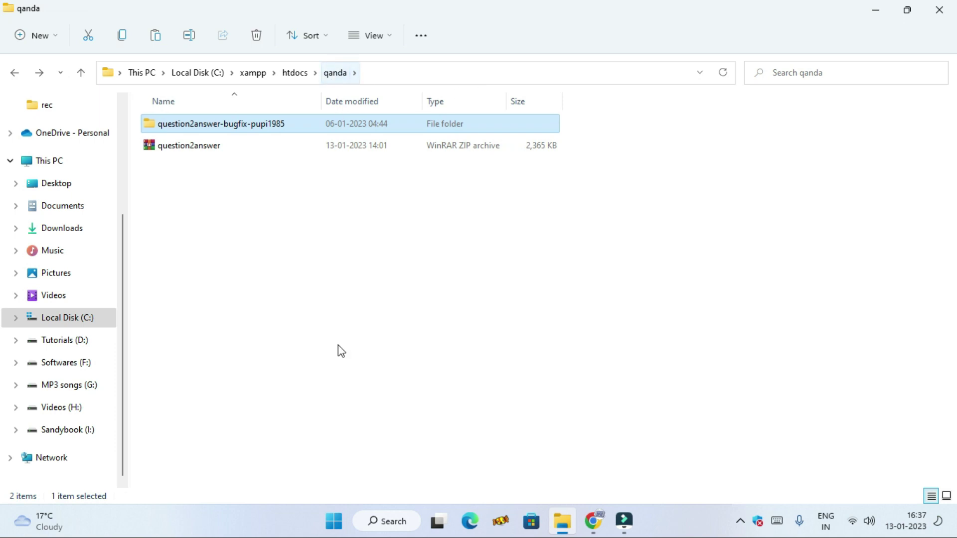
left_click(342, 380)
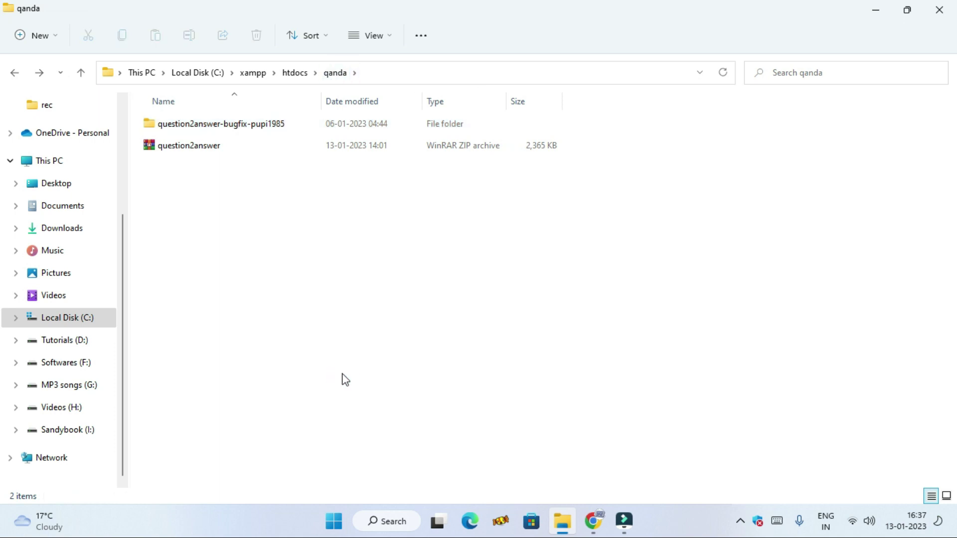
key("ctrl+v")
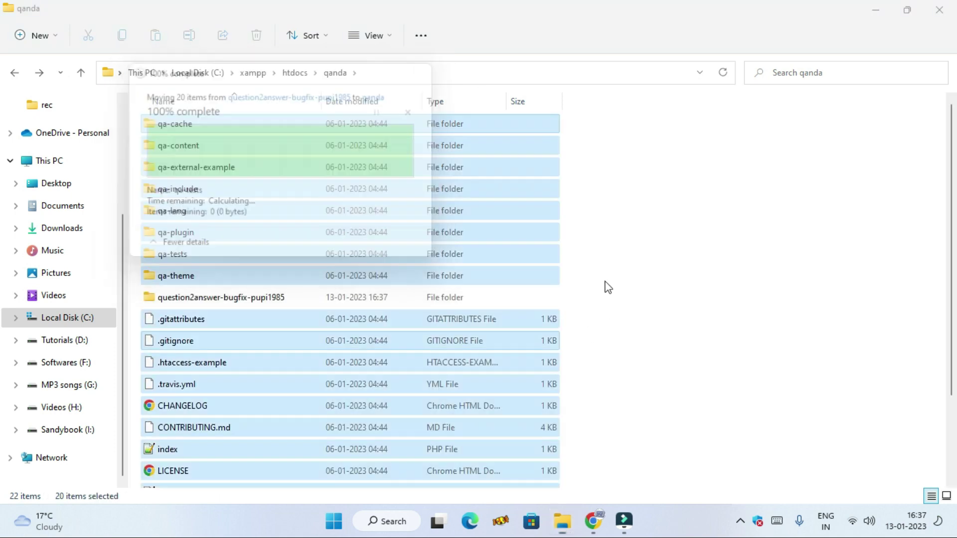
left_click(691, 333)
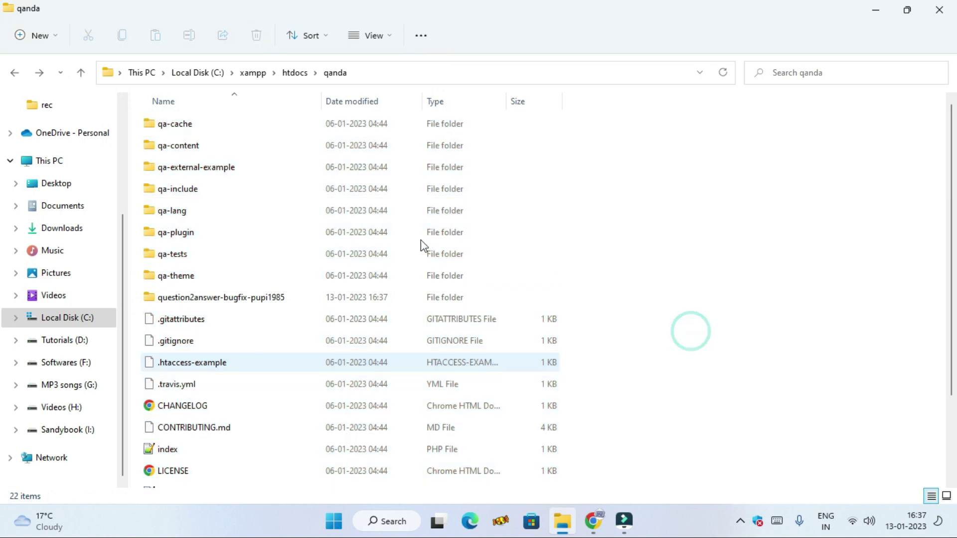
left_click(296, 74)
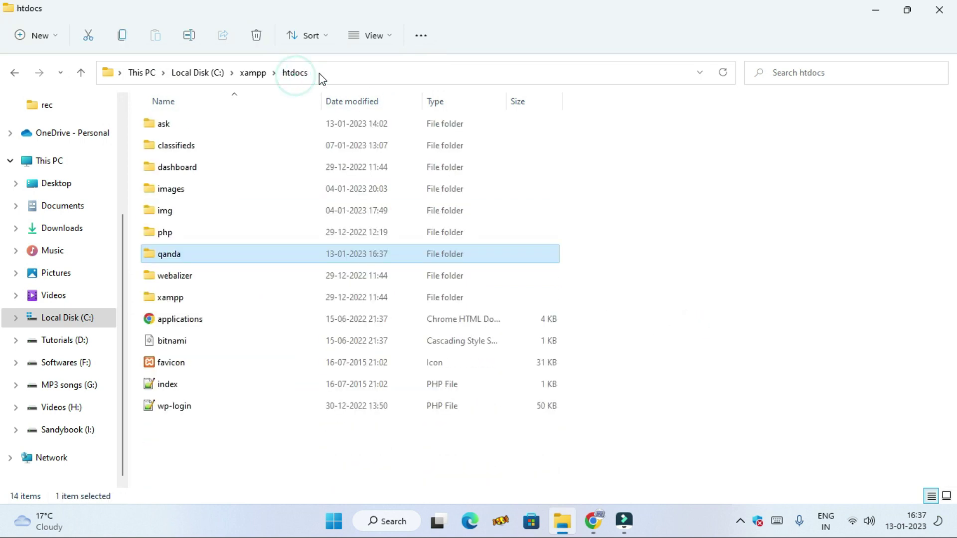
- Load localhost/qanda in a new Chrome tab, which shows the missing config file error
double_click(205, 259)
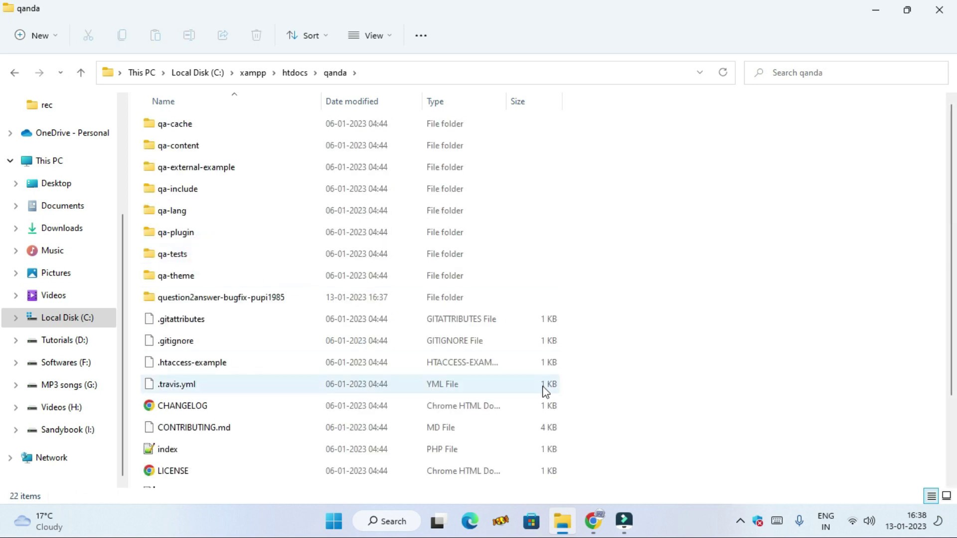
left_click(592, 530)
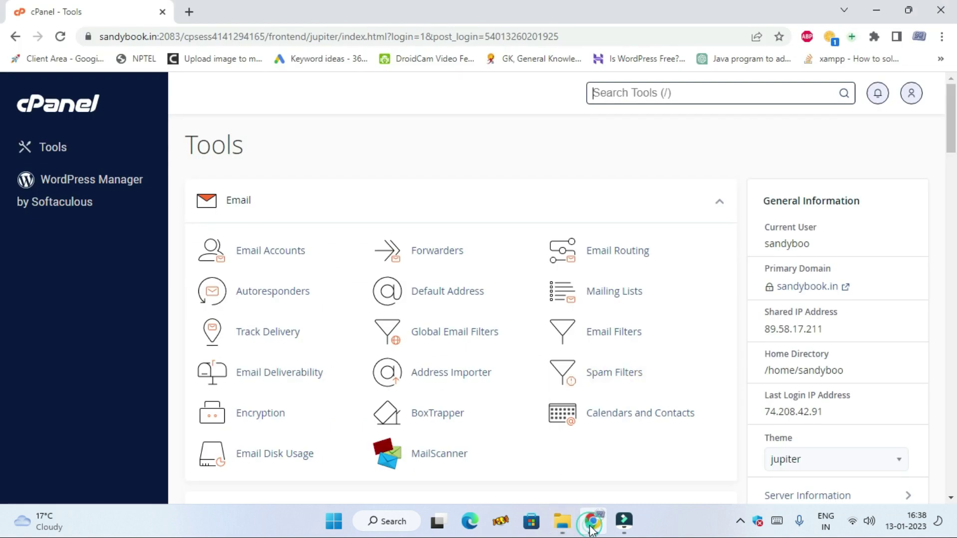
left_click(188, 18)
left_click(214, 39)
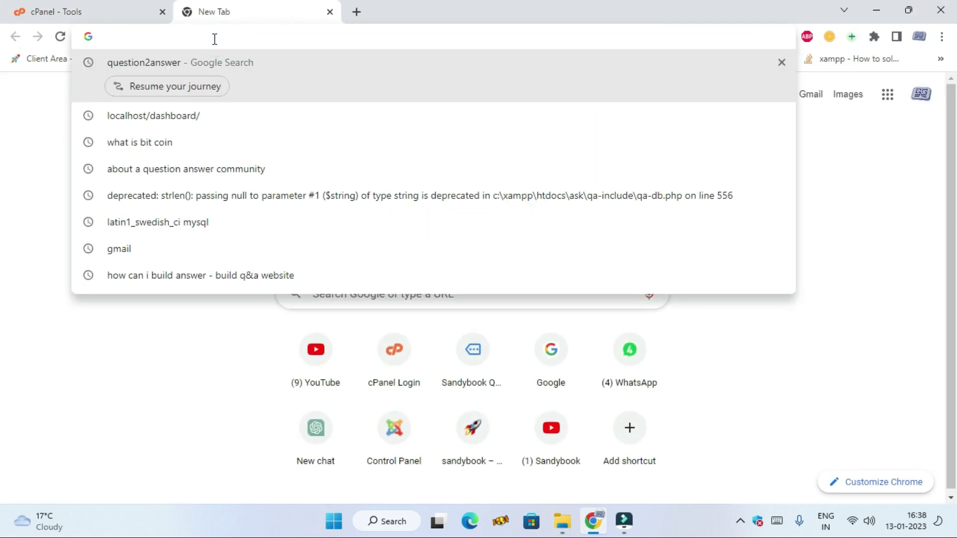
type("localhost/classifieds/")
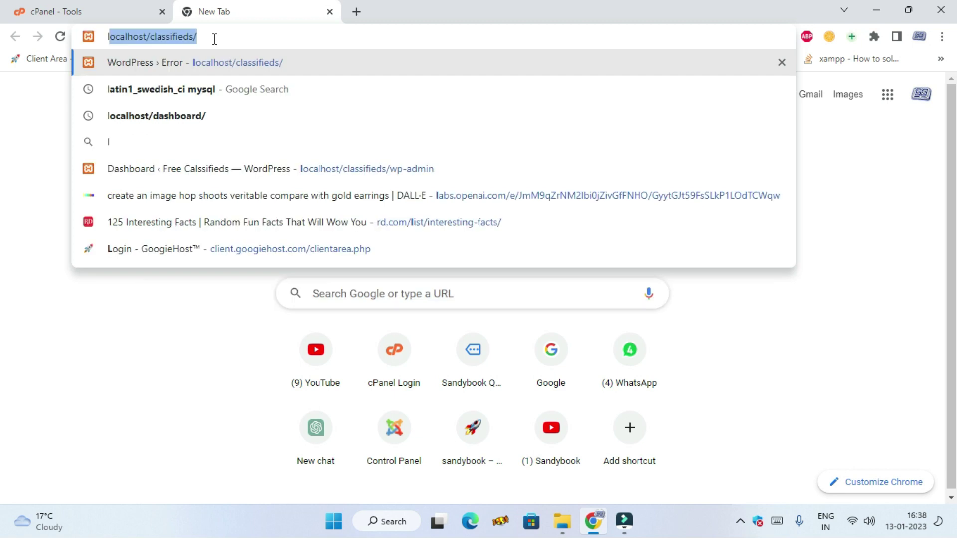
left_click(214, 39)
left_click_drag(214, 37, 149, 37)
key("BackSpace")
key("Return")
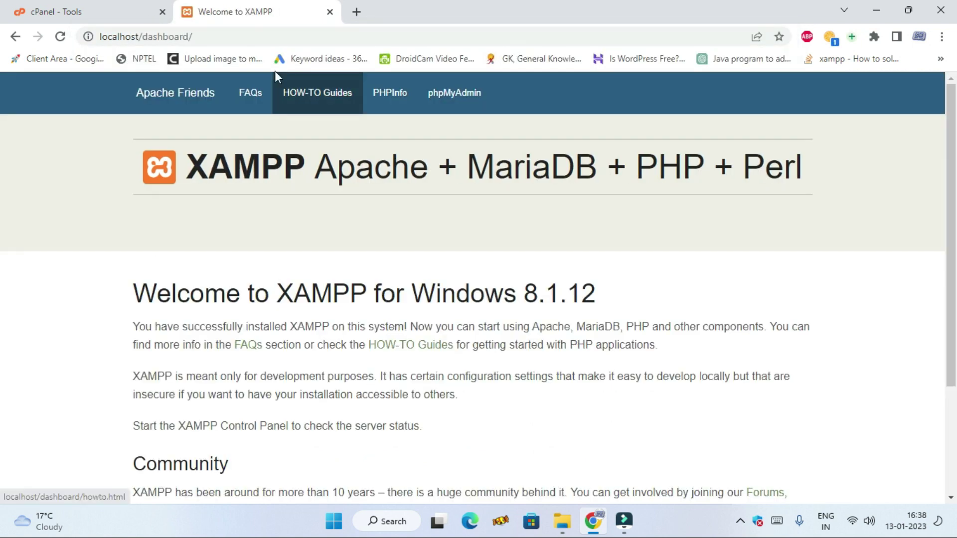
left_click_drag(145, 37, 238, 36)
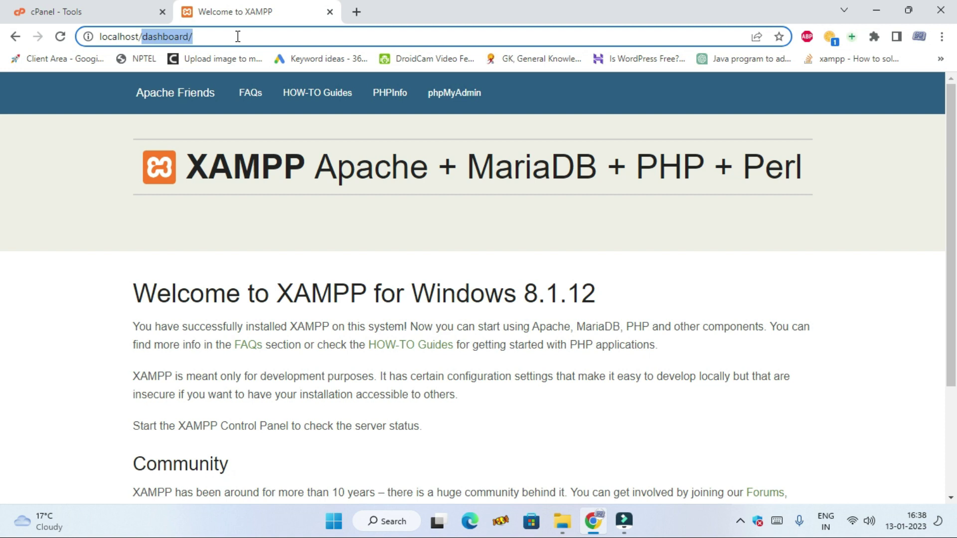
type("q")
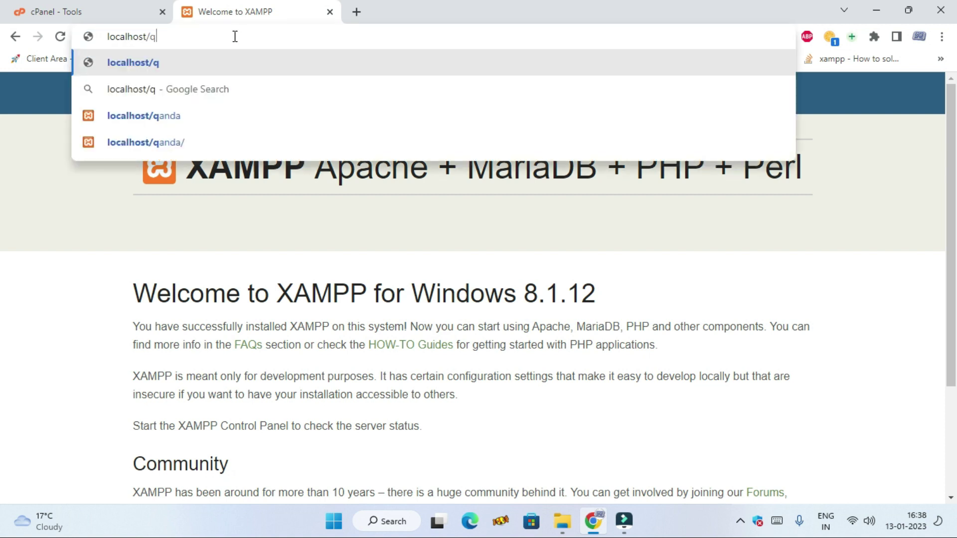
left_click(193, 118)
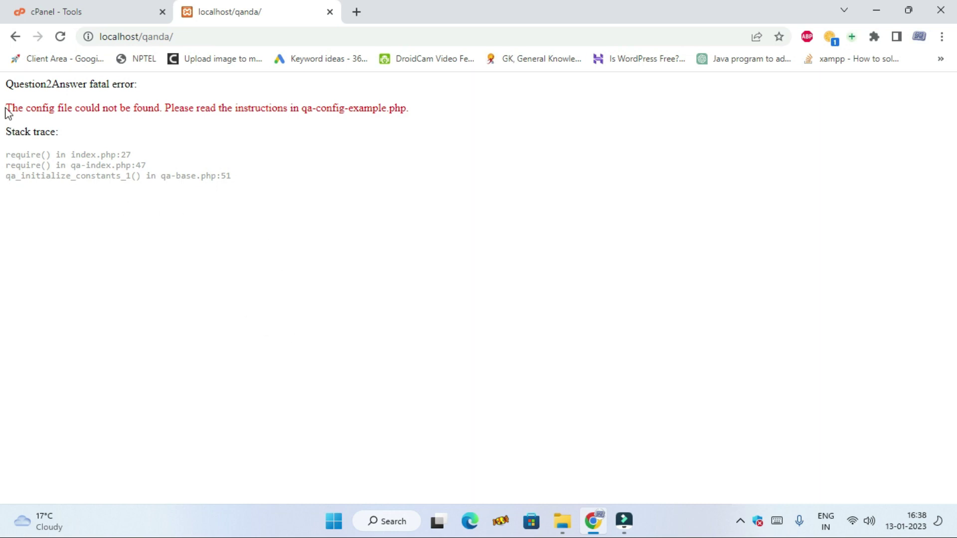
left_click_drag(7, 110, 75, 109)
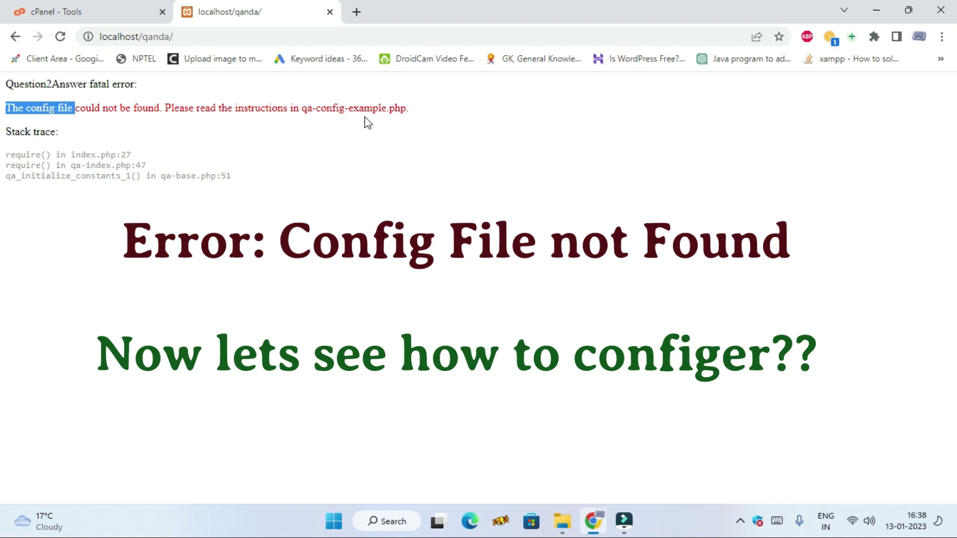
left_click(413, 118)
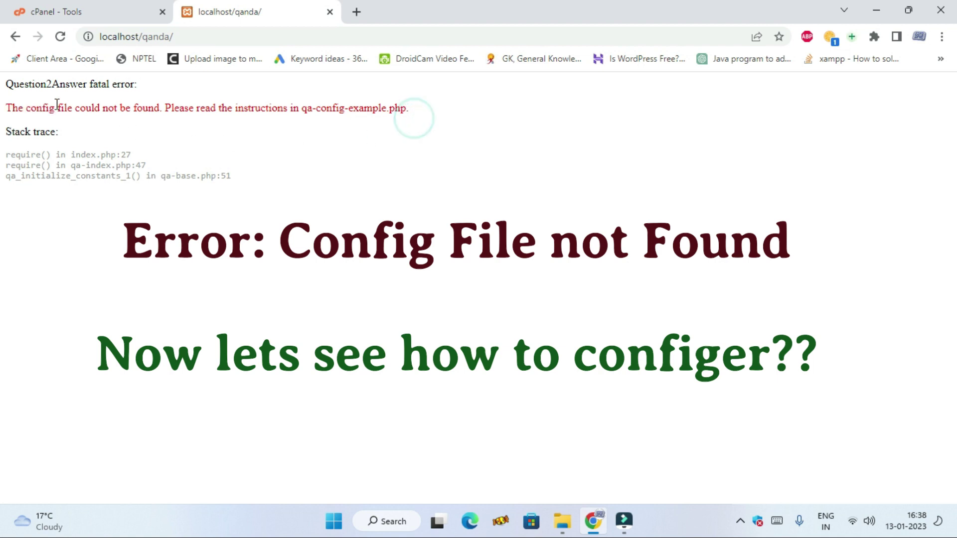
left_click_drag(75, 107, 421, 109)
left_click(438, 143)
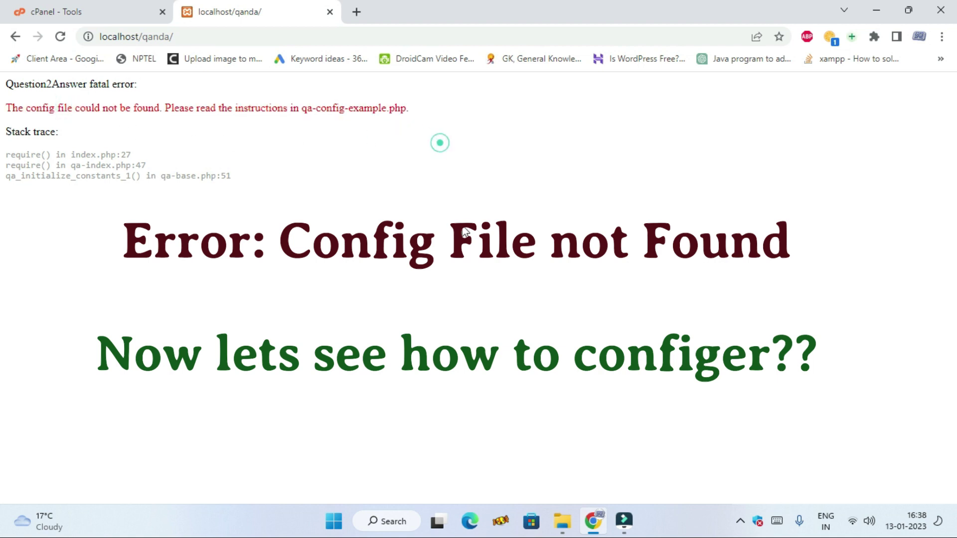
left_click(458, 229)
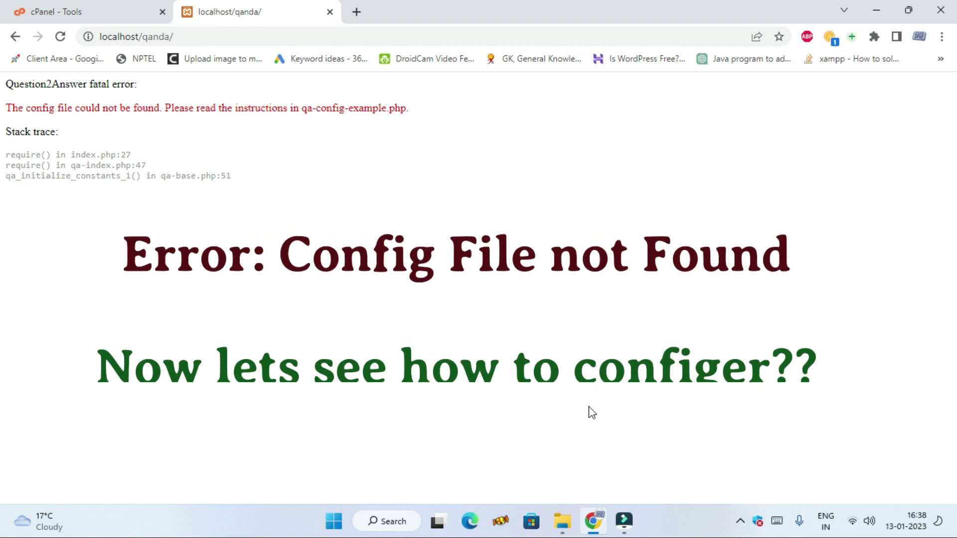
- Rename qa-config-example.php in the qanda folder to qa-config.php
left_click(563, 523)
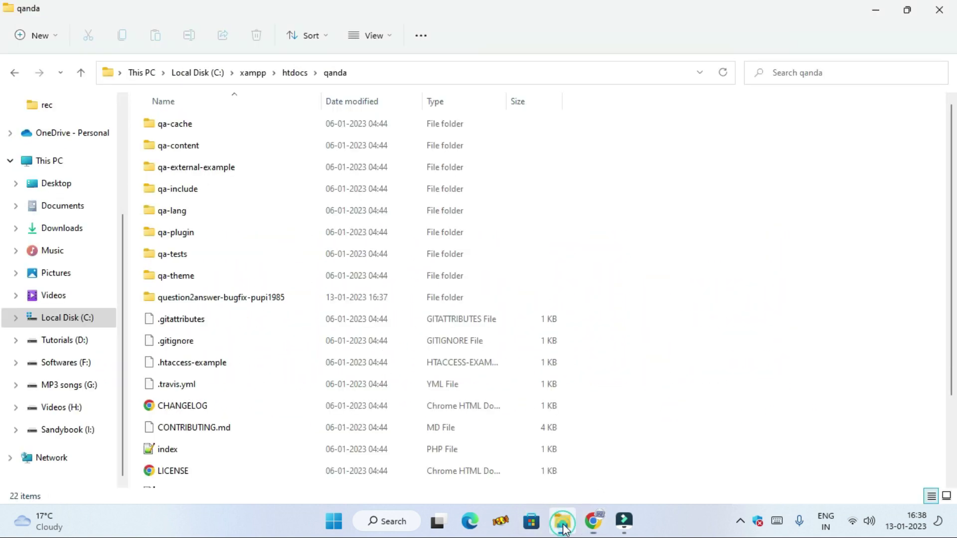
scroll(297, 344, "down", 2)
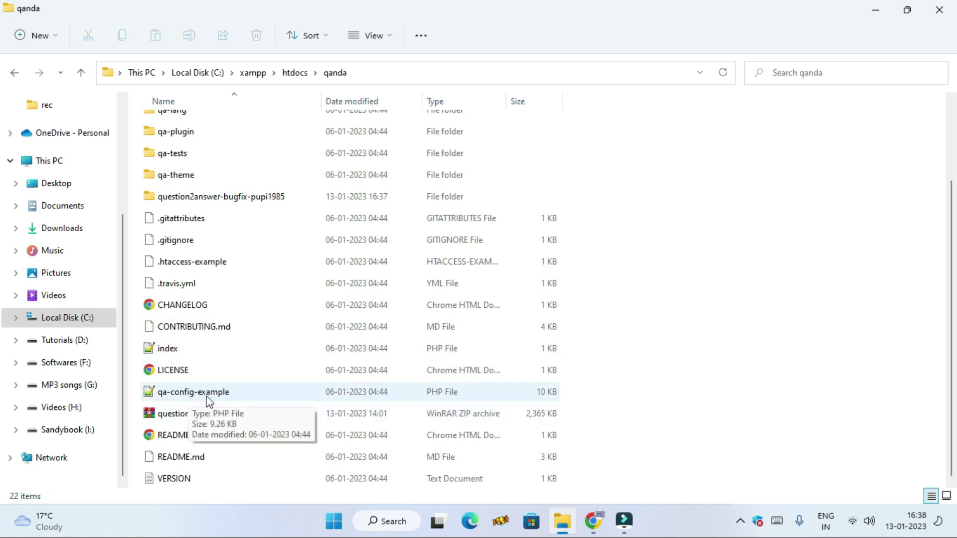
left_click(199, 395)
left_click(200, 395)
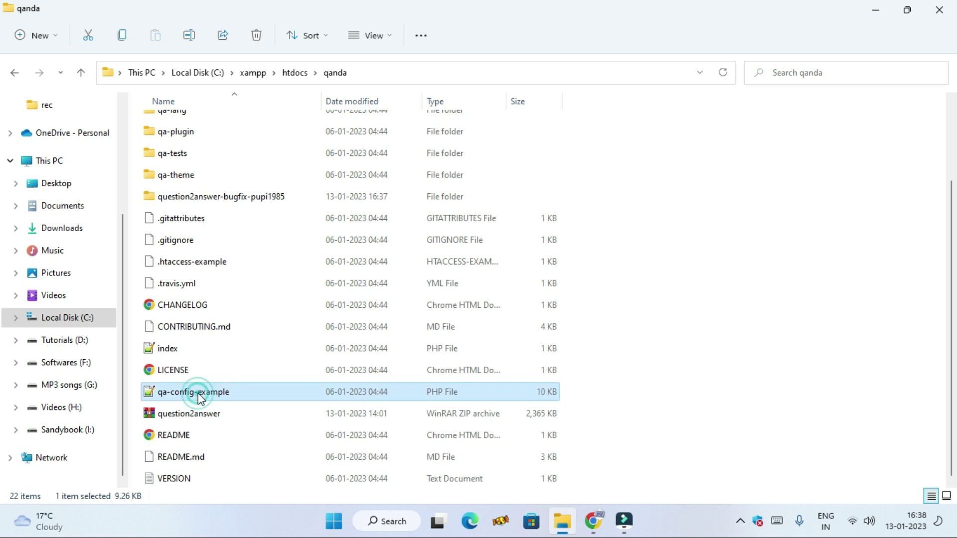
left_click(195, 392)
left_click_drag(196, 392, 233, 393)
key("BackSpace")
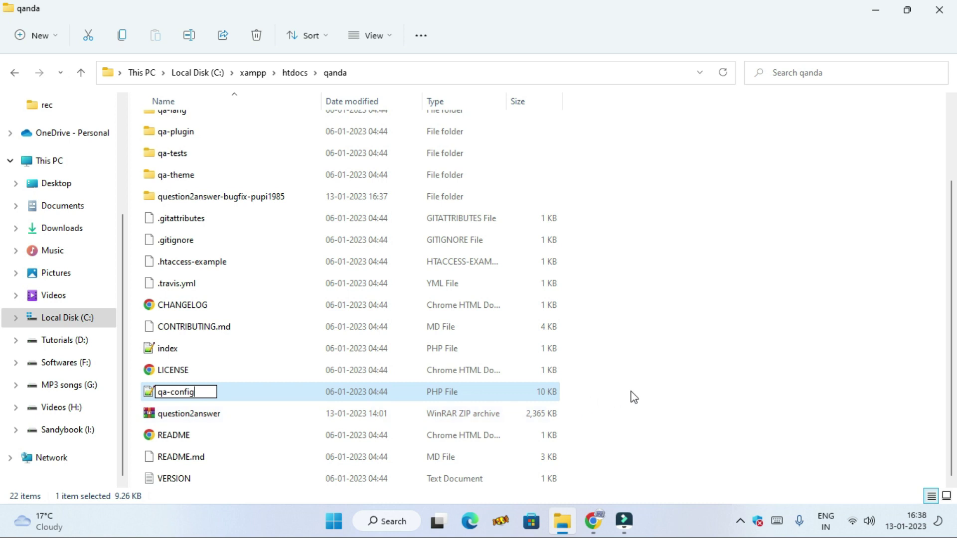
left_click(633, 395)
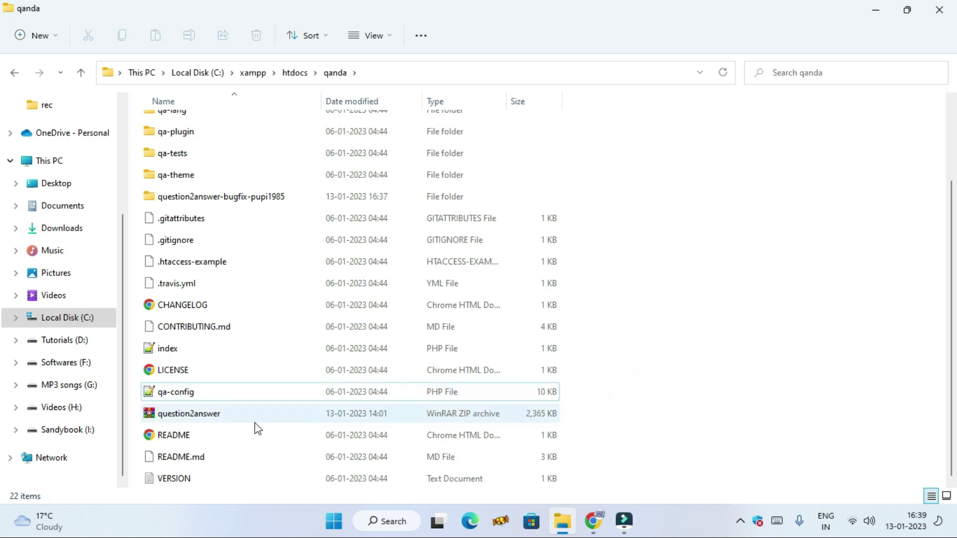
left_click(221, 396)
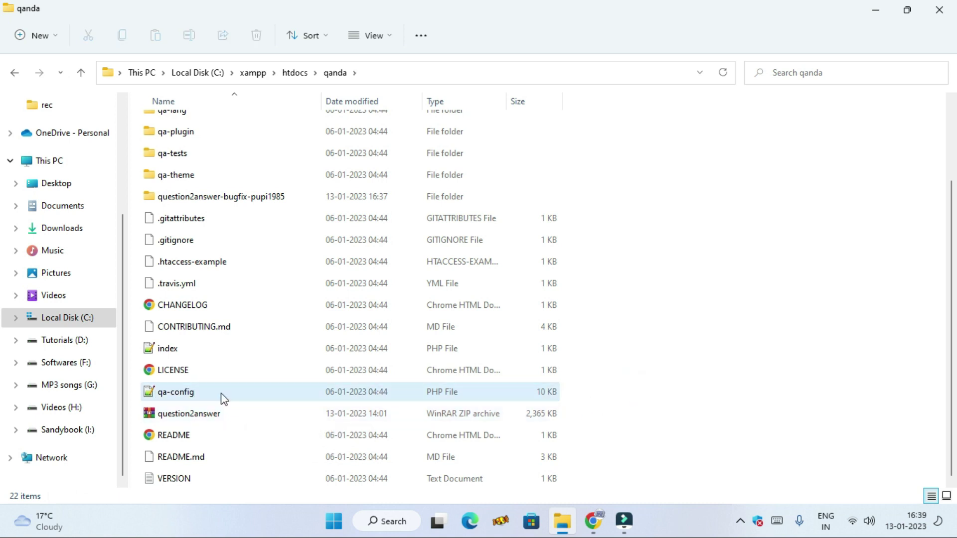
- Open qa-config.php in Notepad++ and set the database username to root
double_click(220, 392)
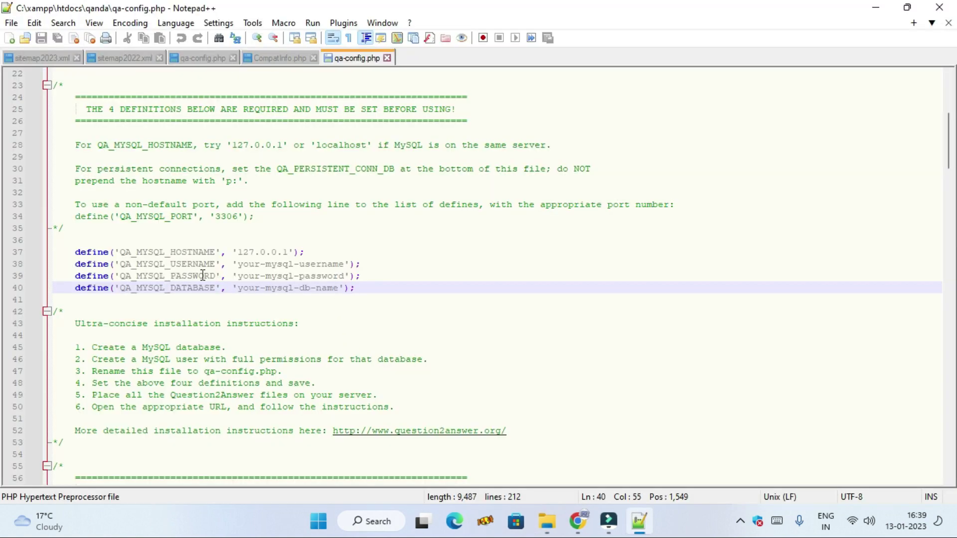
left_click_drag(344, 264, 243, 265)
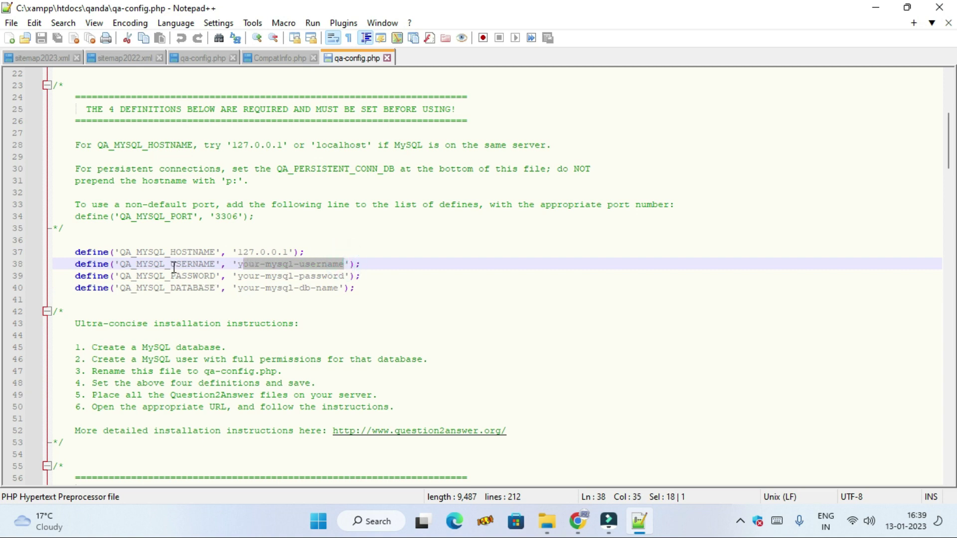
key("BackSpace")
key("BackSpace")
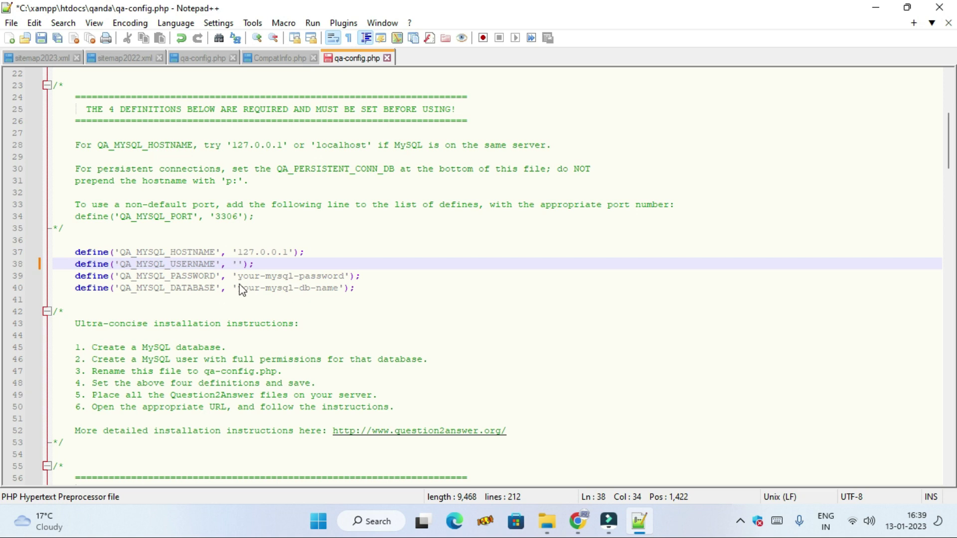
type("root")
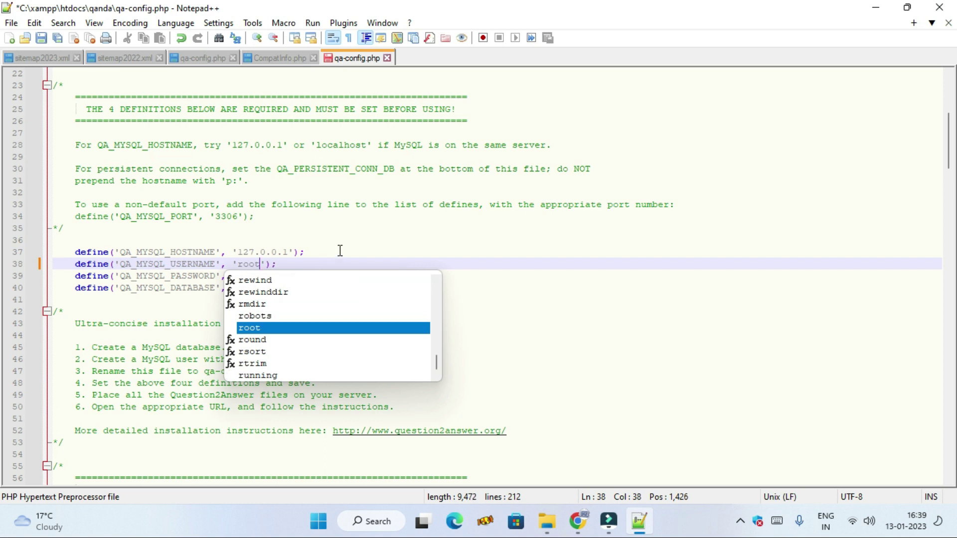
left_click(351, 248)
- Clear the database password, set the database name to test, and save the file
left_click_drag(238, 276, 347, 275)
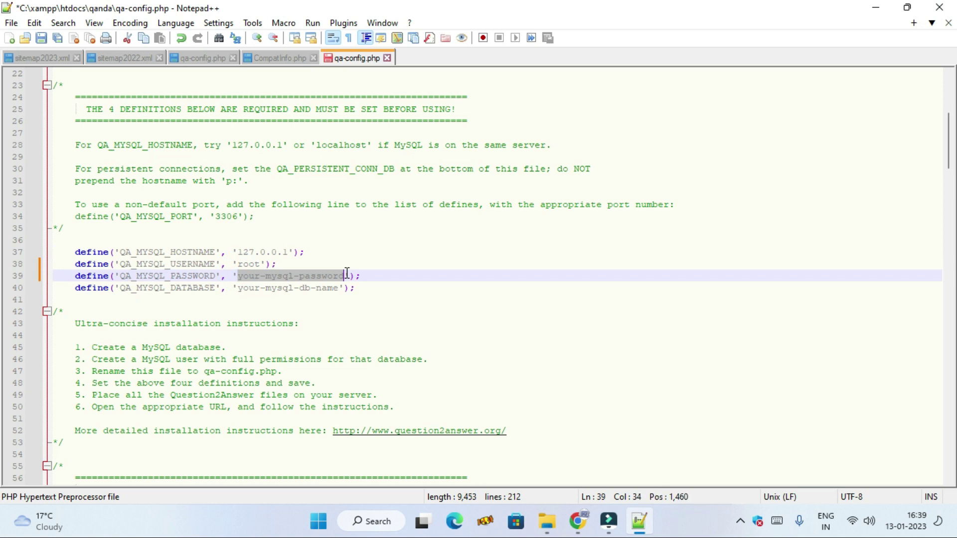
key("BackSpace")
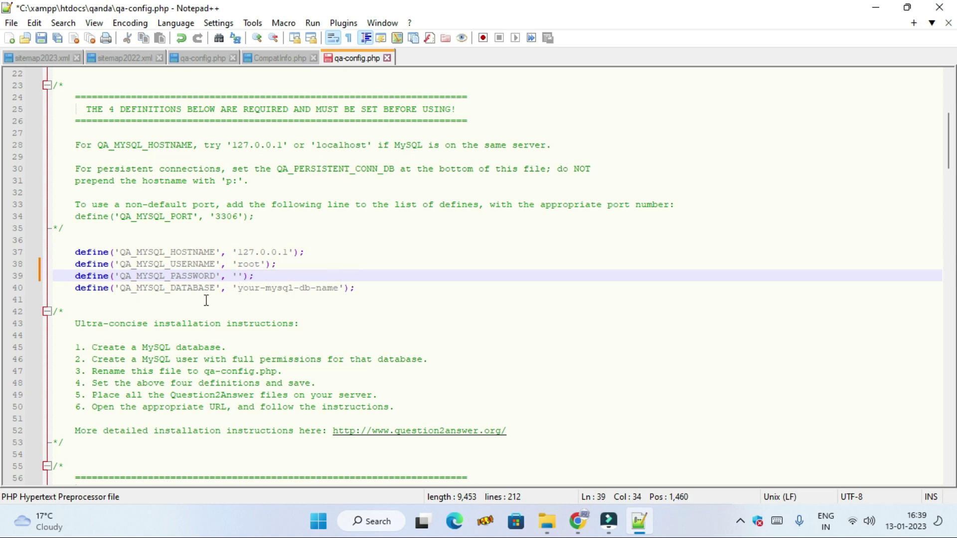
left_click_drag(238, 289, 339, 288)
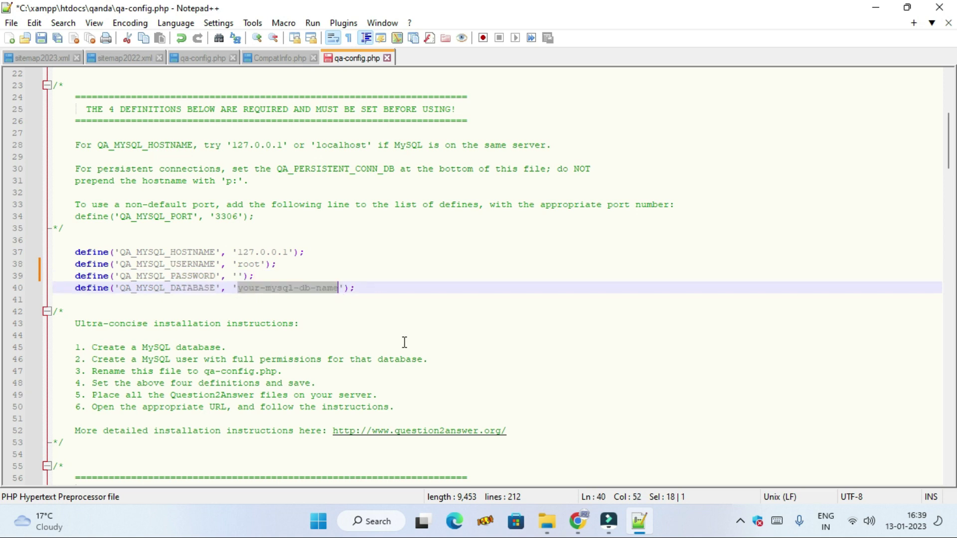
type("tes")
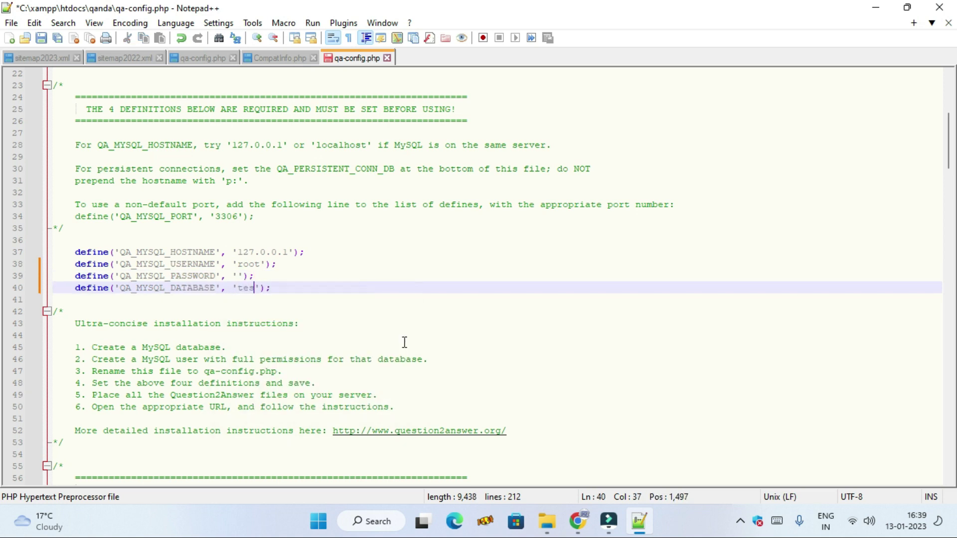
type("t")
left_click(444, 307)
left_click(40, 42)
scroll(595, 465, "up", 7)
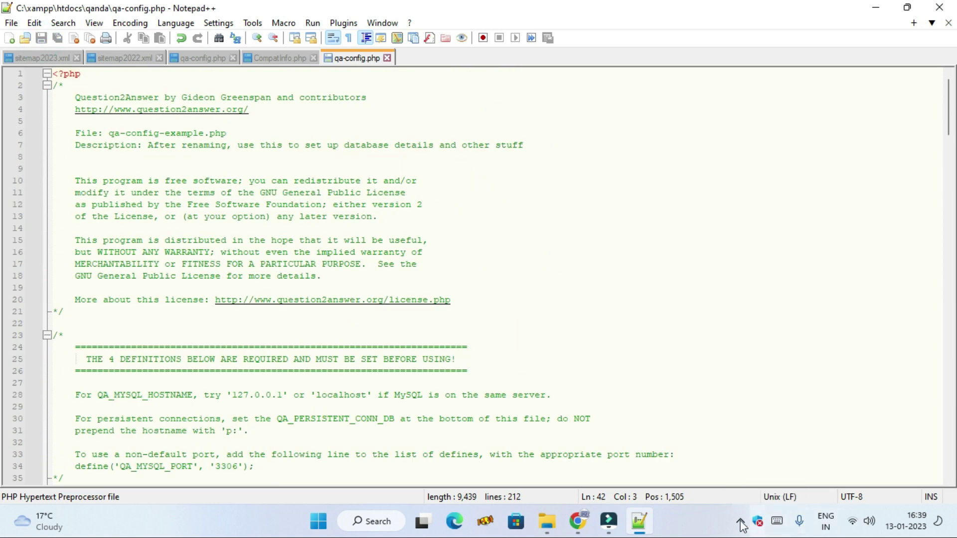
- Reload localhost/qanda in Chrome to reach the installer's database setup page
left_click(578, 521)
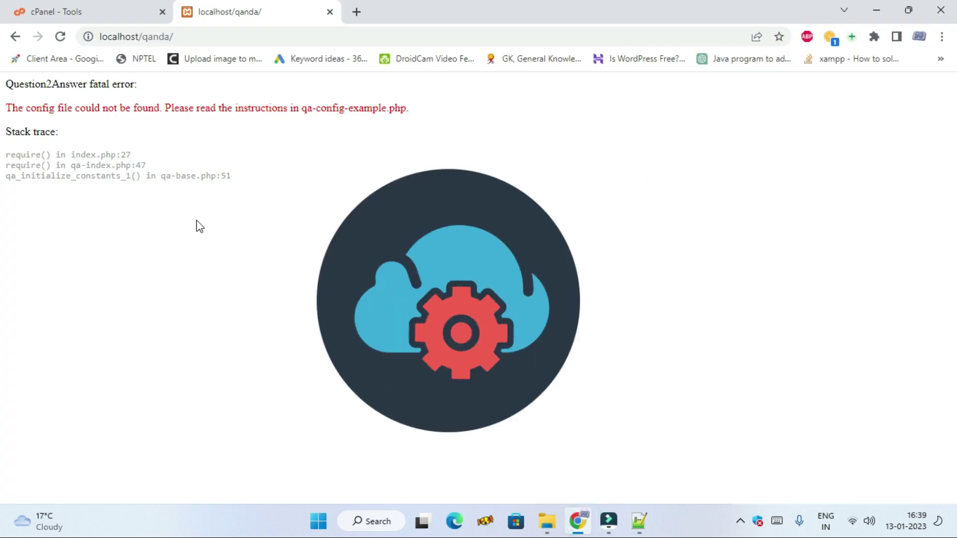
left_click(223, 36)
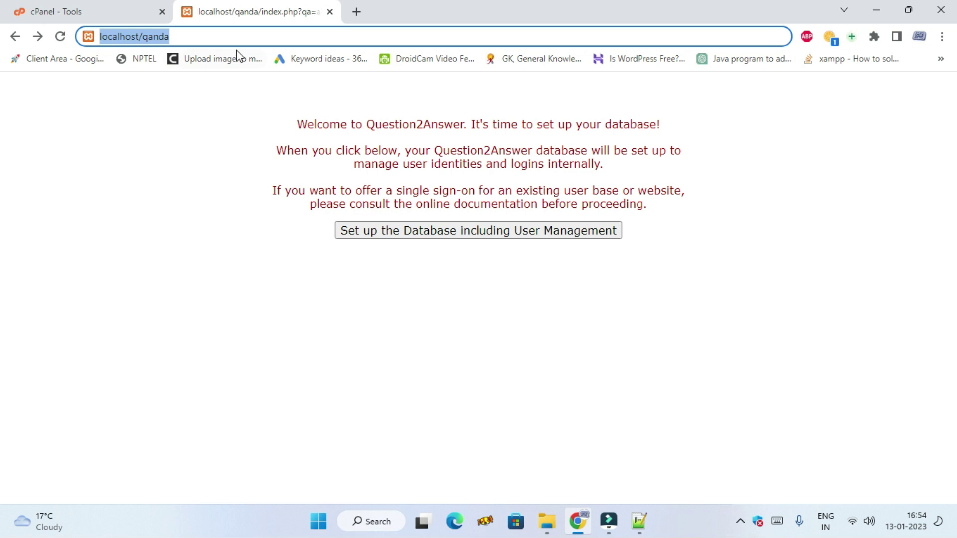
left_click(244, 36)
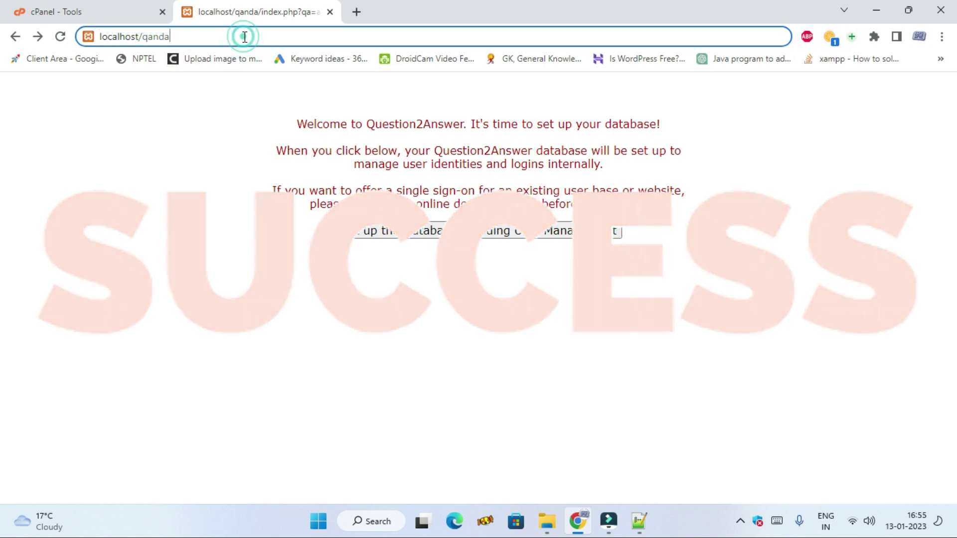
left_click_drag(138, 36, 170, 40)
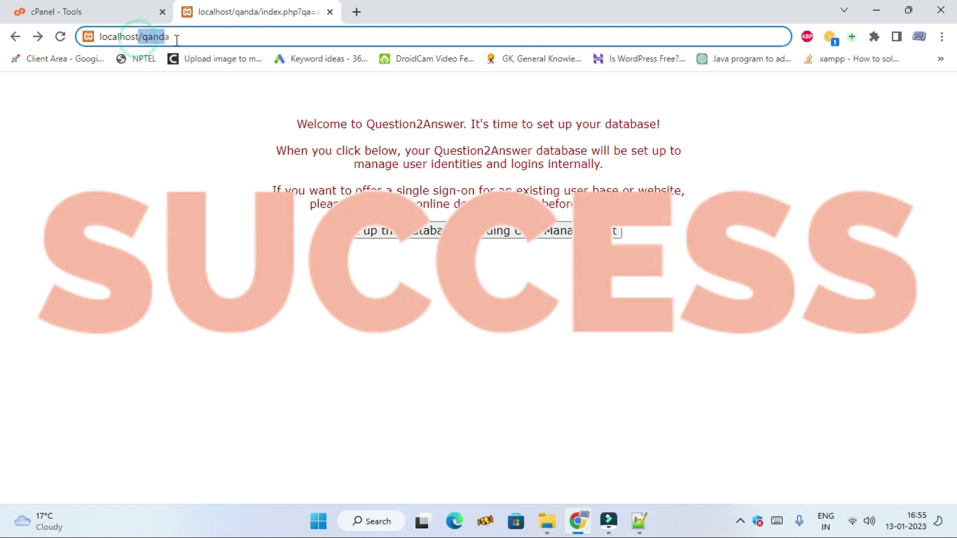
key("Return")
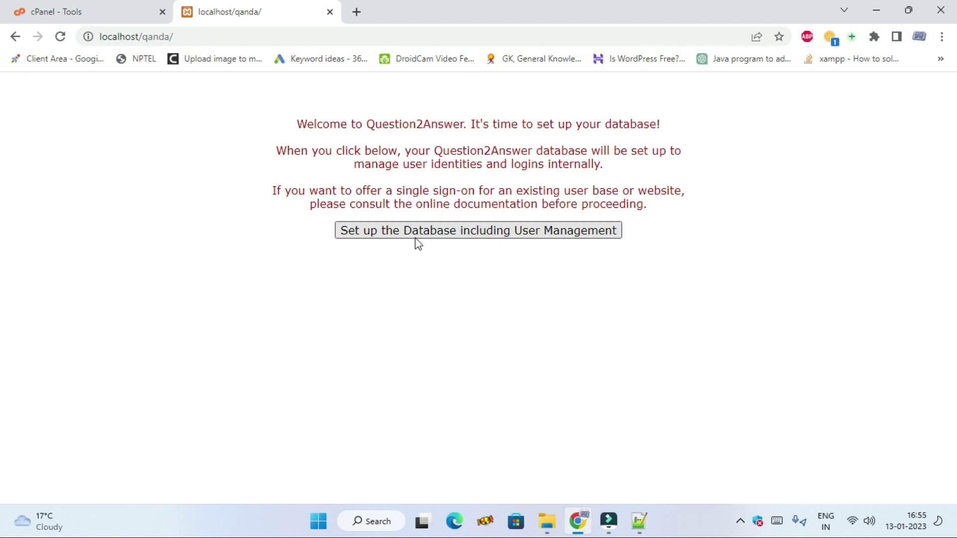
- Set up the database with user management and enter the administrator username and password
left_click(495, 232)
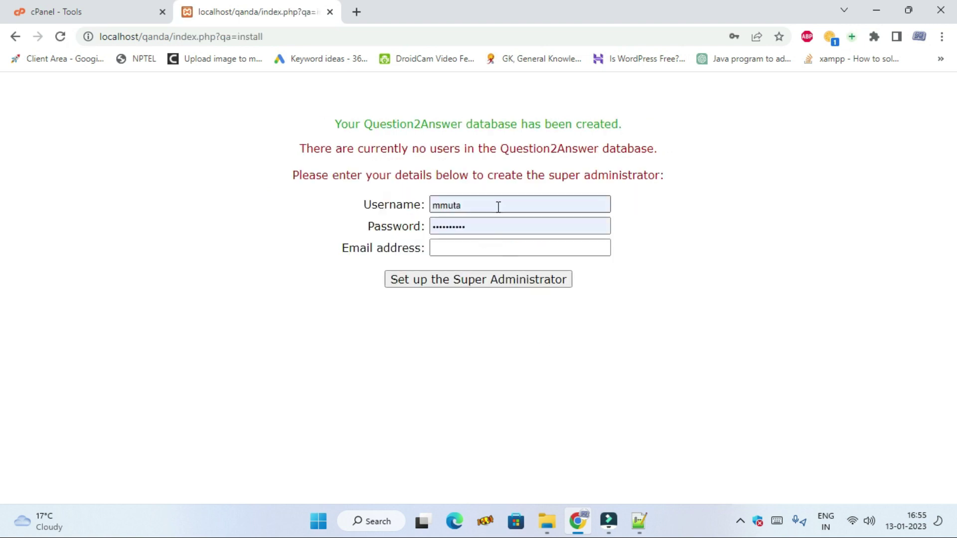
left_click(497, 204)
left_click(793, 216)
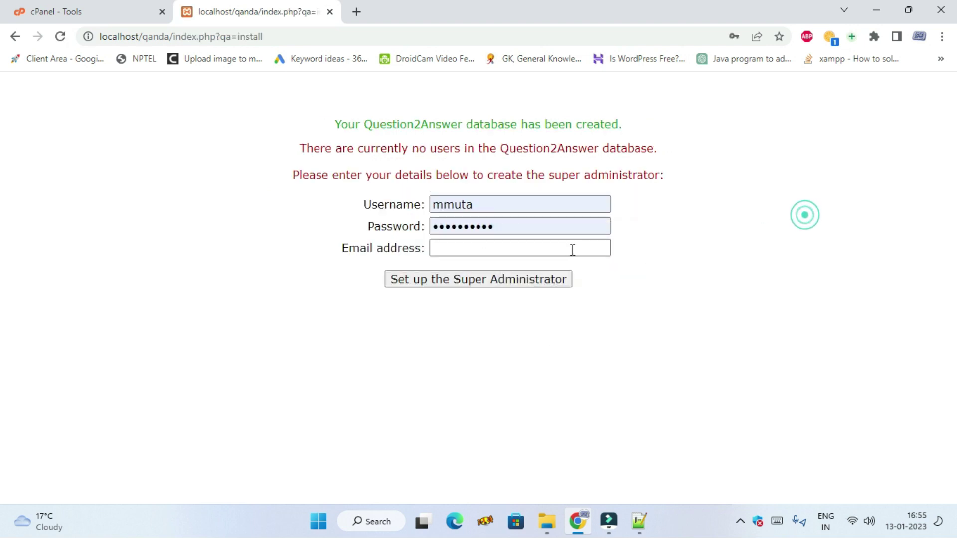
double_click(540, 225)
key("BackSpace")
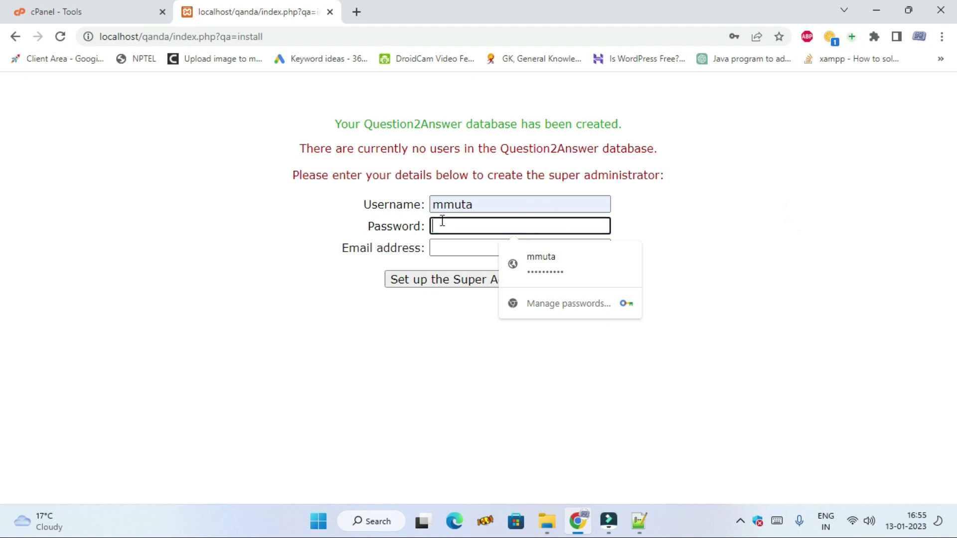
left_click(465, 227)
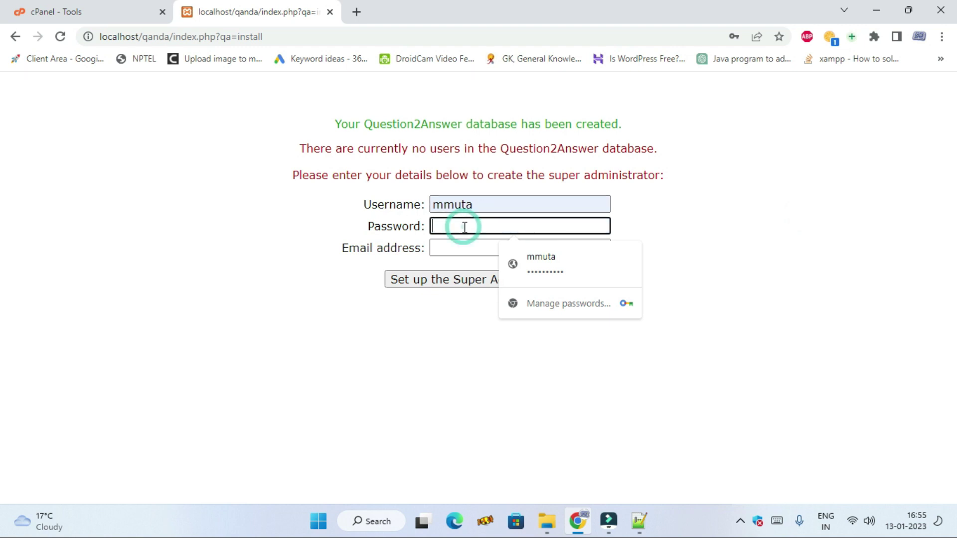
type("•")
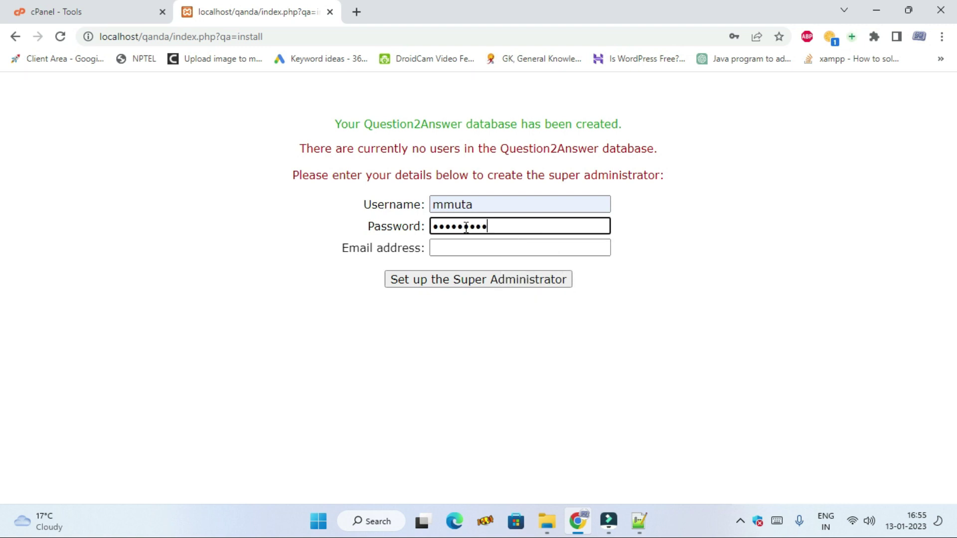
- Fill in the admin e-mail address, create the super administrator, and open the admin center
left_click(498, 248)
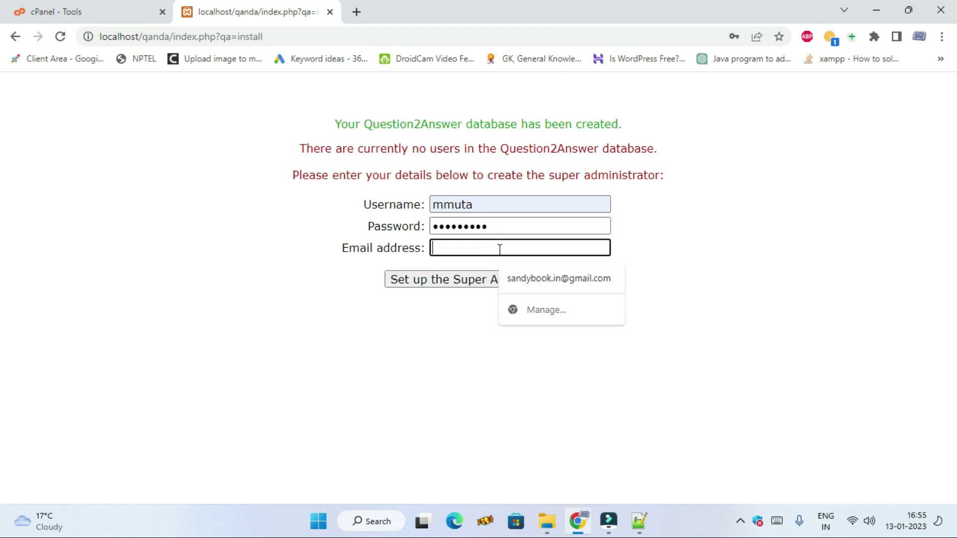
left_click(499, 248)
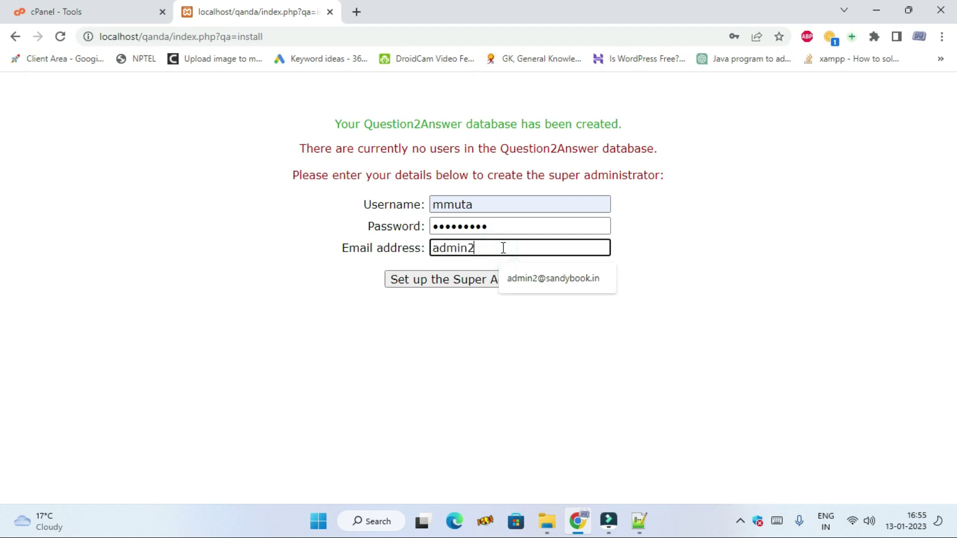
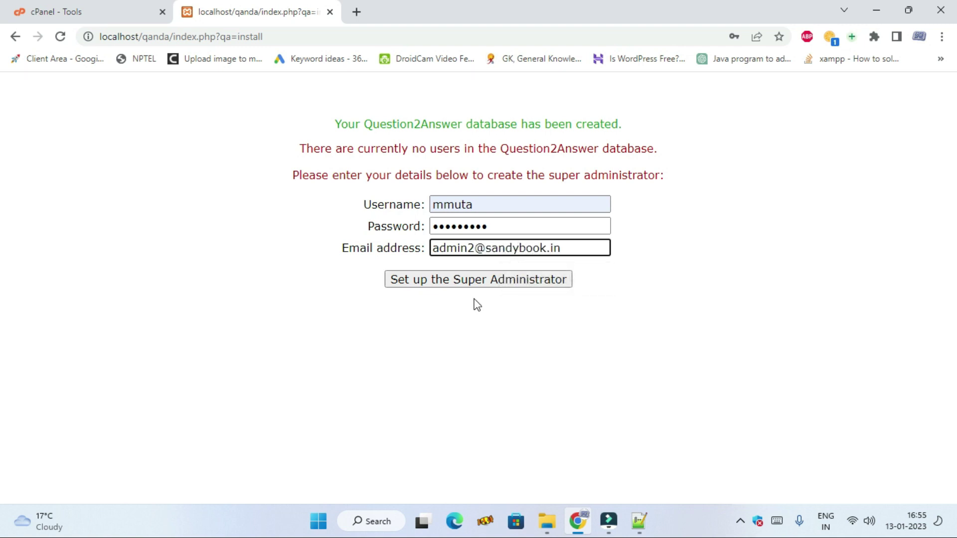
left_click(498, 204)
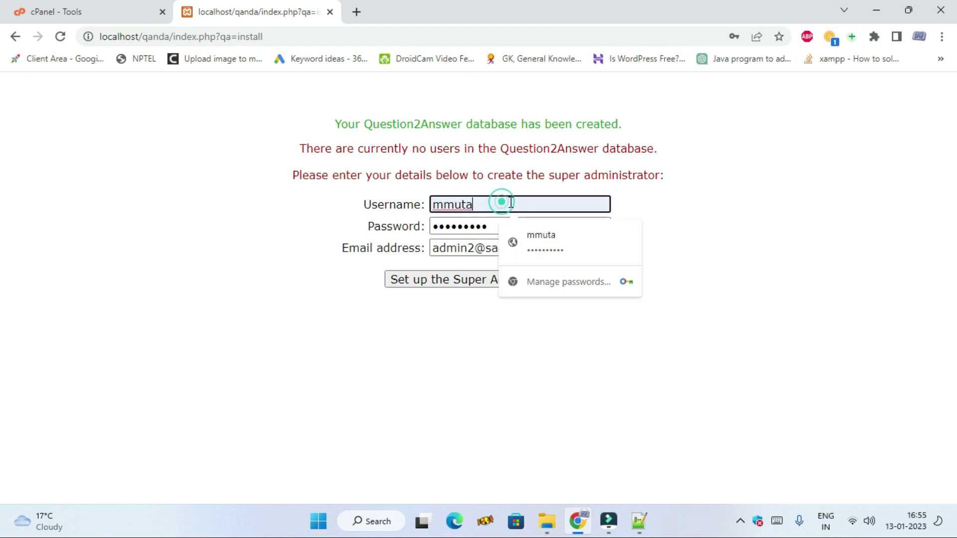
left_click(328, 283)
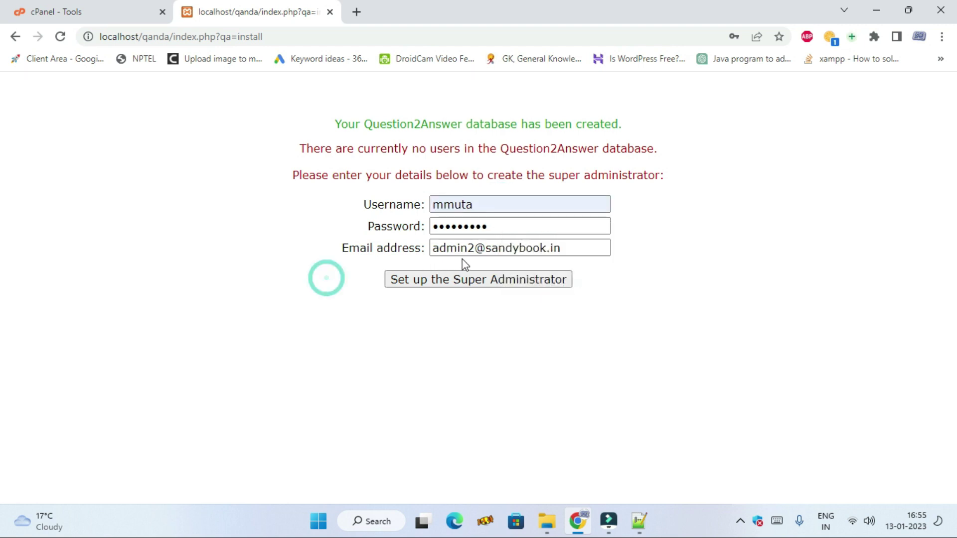
left_click(476, 282)
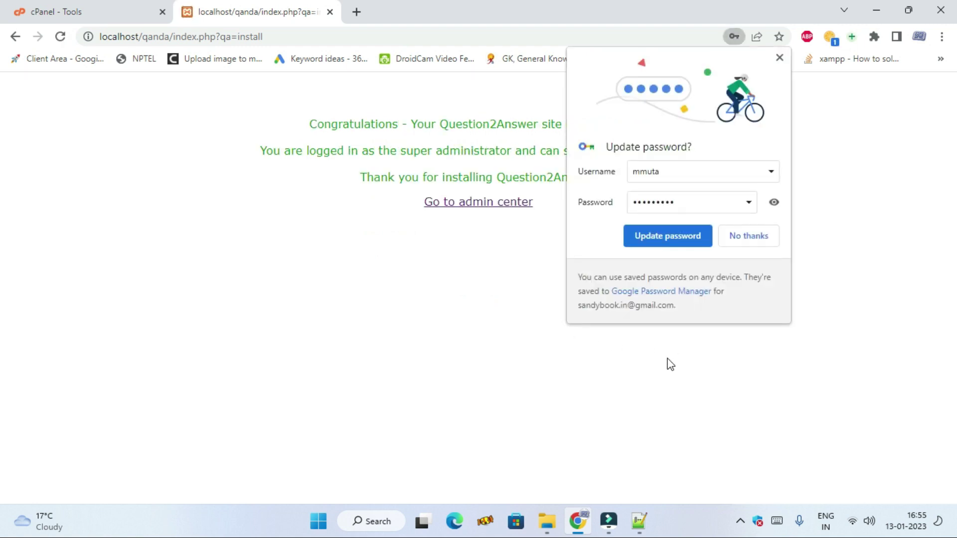
left_click(742, 234)
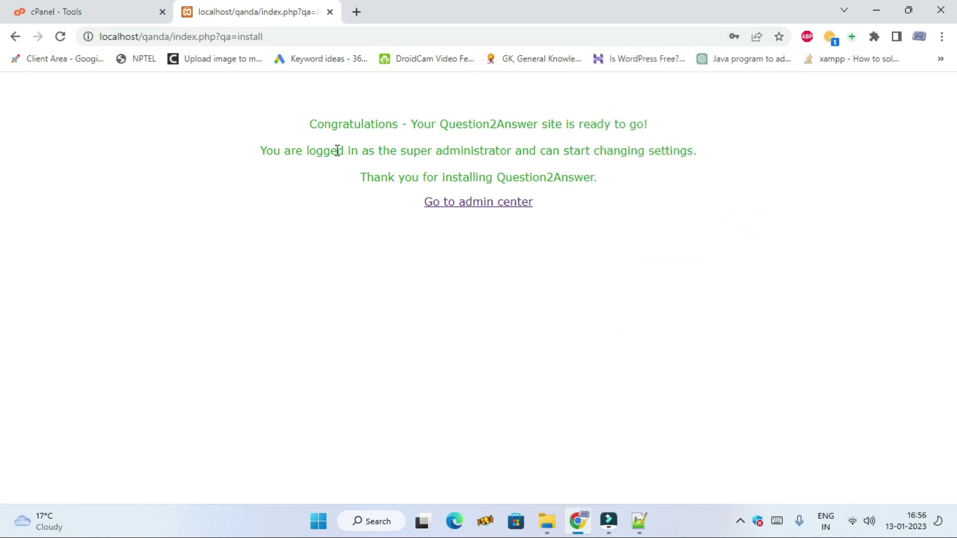
left_click_drag(310, 127, 661, 138)
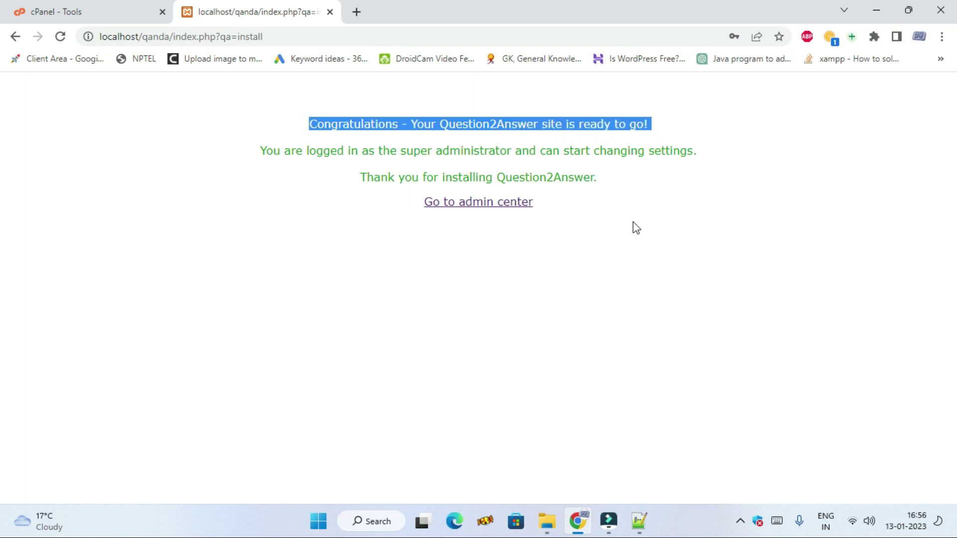
left_click(484, 205)
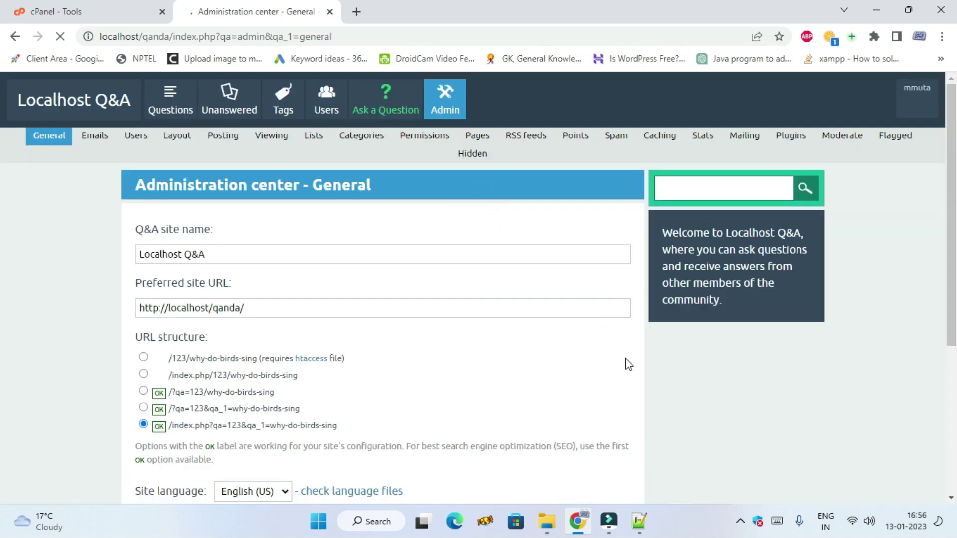
- Replace 'Localhost' with 'sandybook' in the Q&A site name field
scroll(553, 369, "down", 5)
scroll(553, 369, "up", 5)
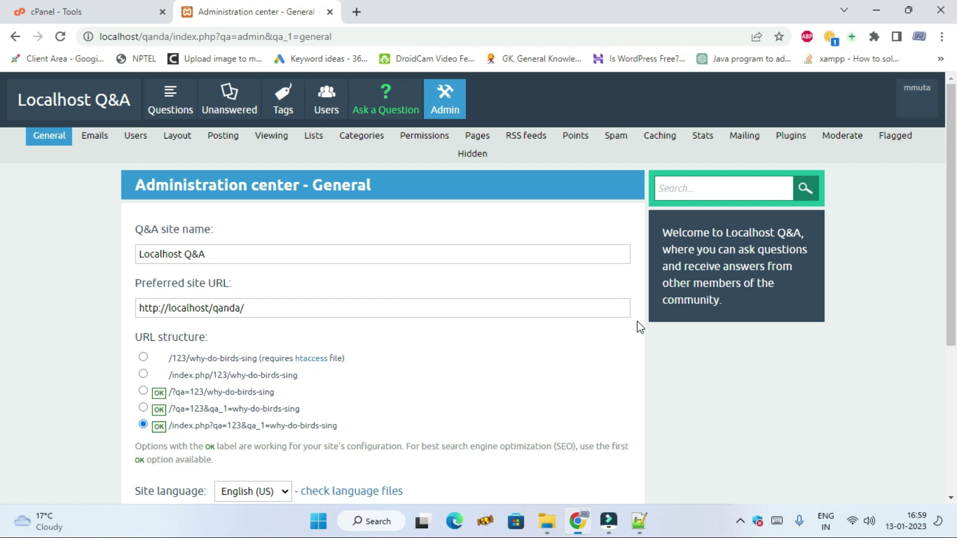
scroll(616, 359, "down", 1)
scroll(515, 384, "up", 1)
scroll(403, 382, "down", 1)
scroll(403, 381, "up", 1)
double_click(182, 253)
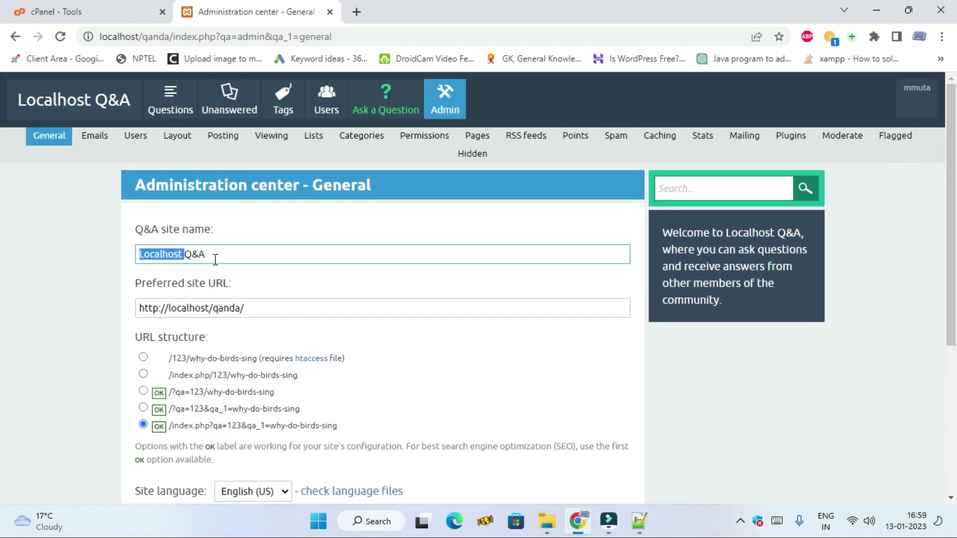
left_click_drag(234, 254, 96, 256)
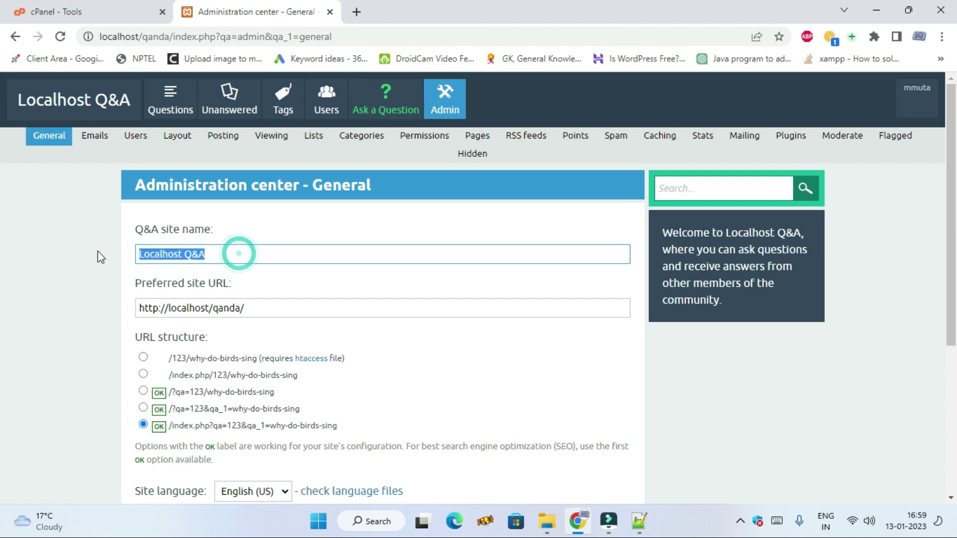
left_click(205, 254)
left_click_drag(182, 255, 118, 261)
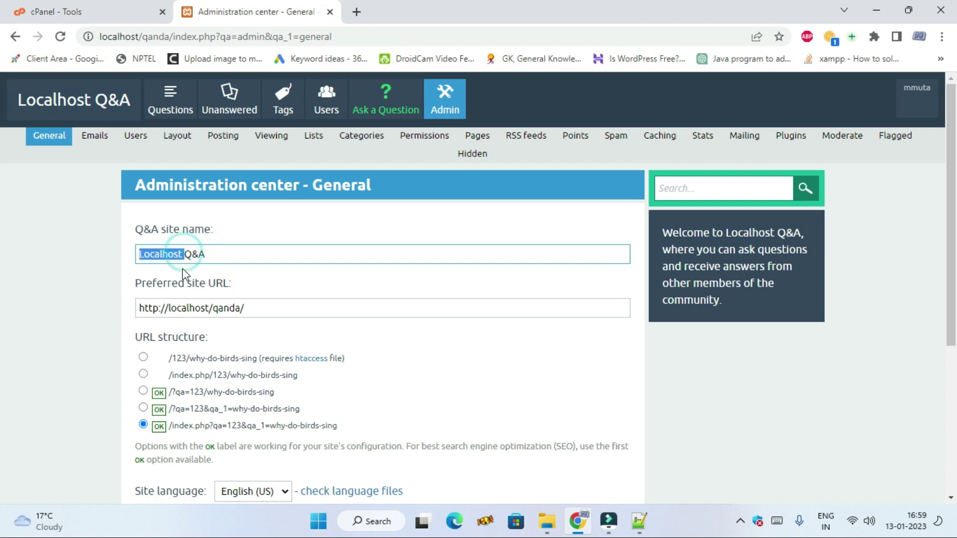
type("sandybook")
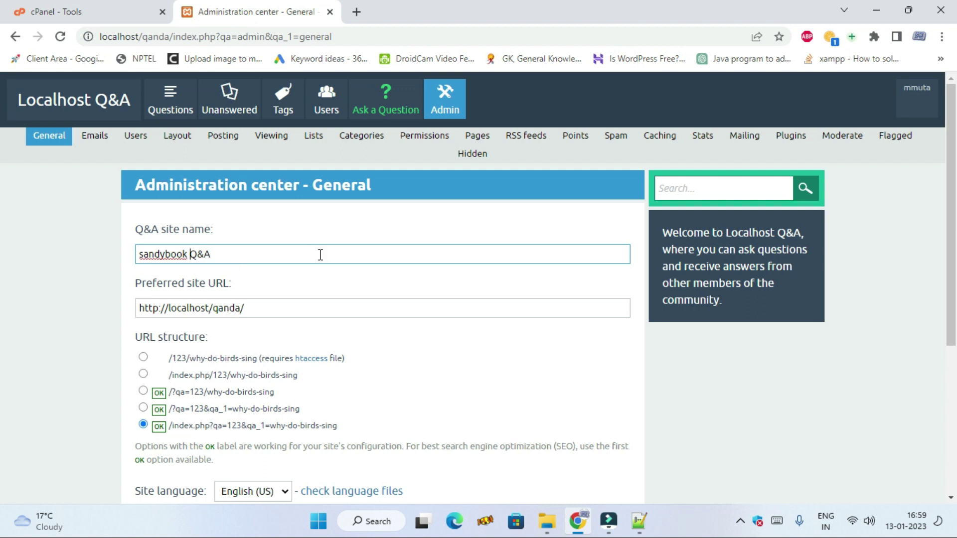
- Check the preferred site URL but leave it unchanged
left_click(276, 307)
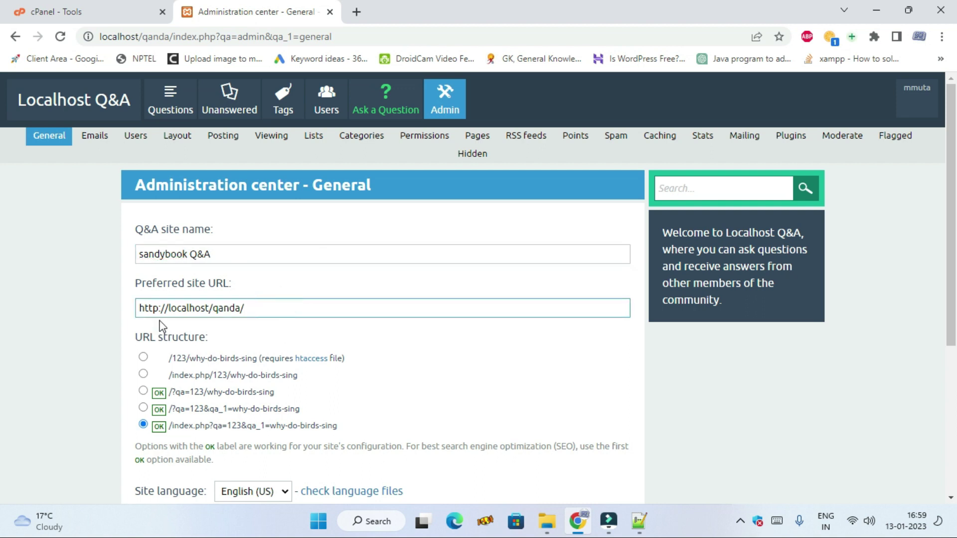
left_click_drag(213, 309, 136, 309)
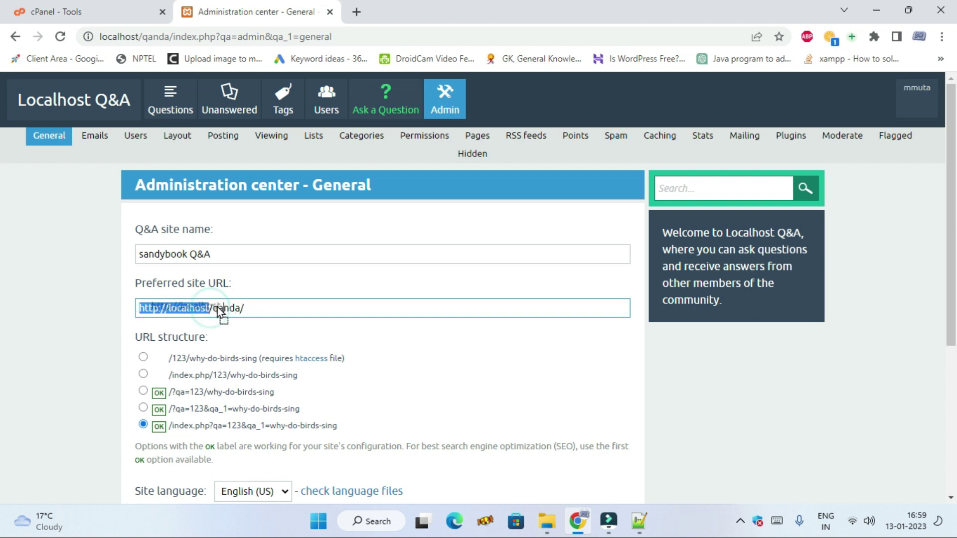
left_click(223, 313)
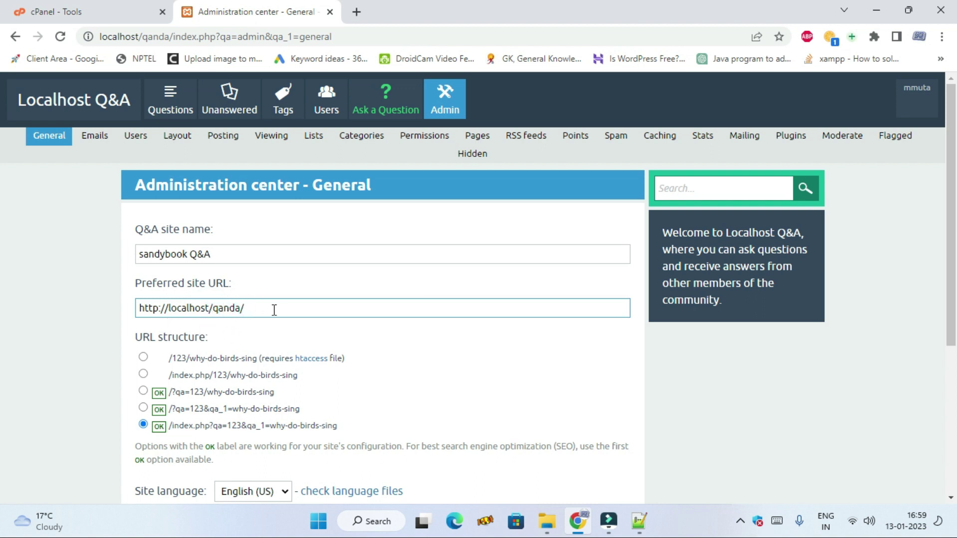
scroll(284, 314, "down", 5)
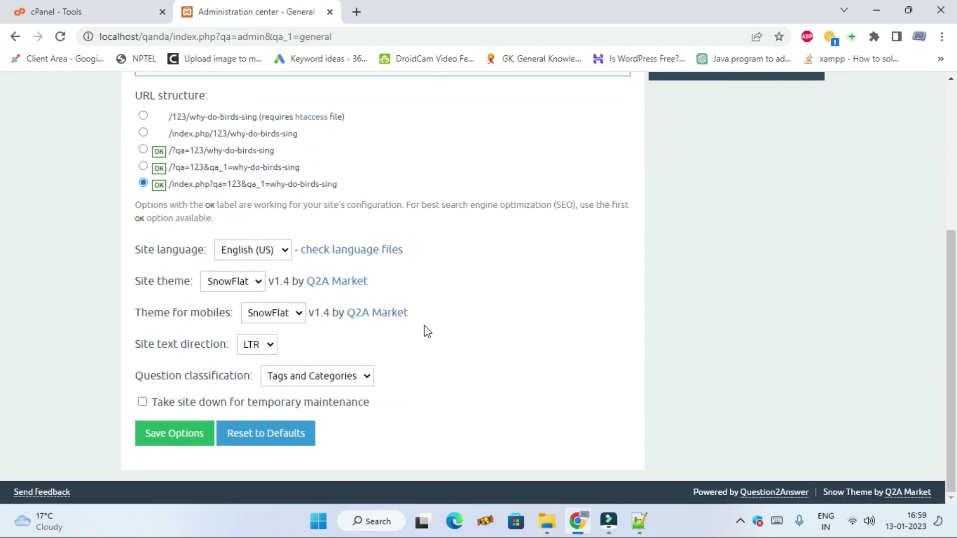
scroll(398, 319, "up", 5)
- Review the sender and admin e-mail addresses in the Emails settings
left_click(95, 139)
left_click(269, 250)
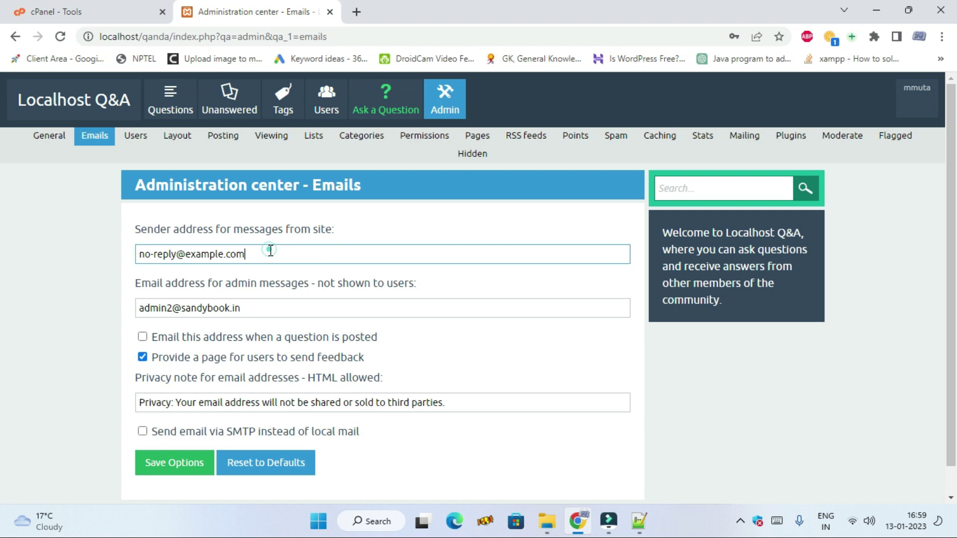
left_click(264, 308)
scroll(289, 321, "down", 1)
scroll(309, 334, "up", 1)
- Go to the Users settings and scroll down to the disallowed usernames list
left_click(129, 142)
scroll(304, 270, "down", 3)
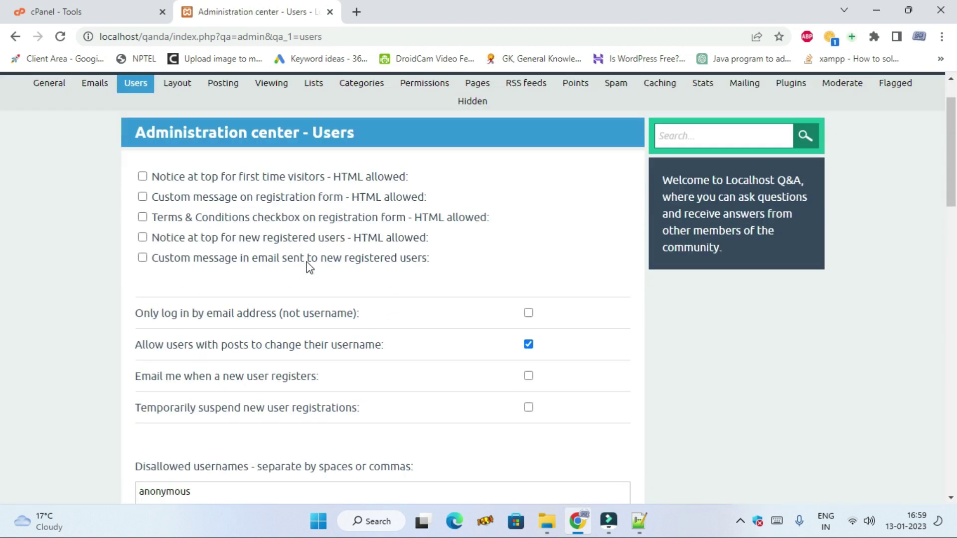
scroll(321, 239, "down", 1)
scroll(326, 379, "down", 2)
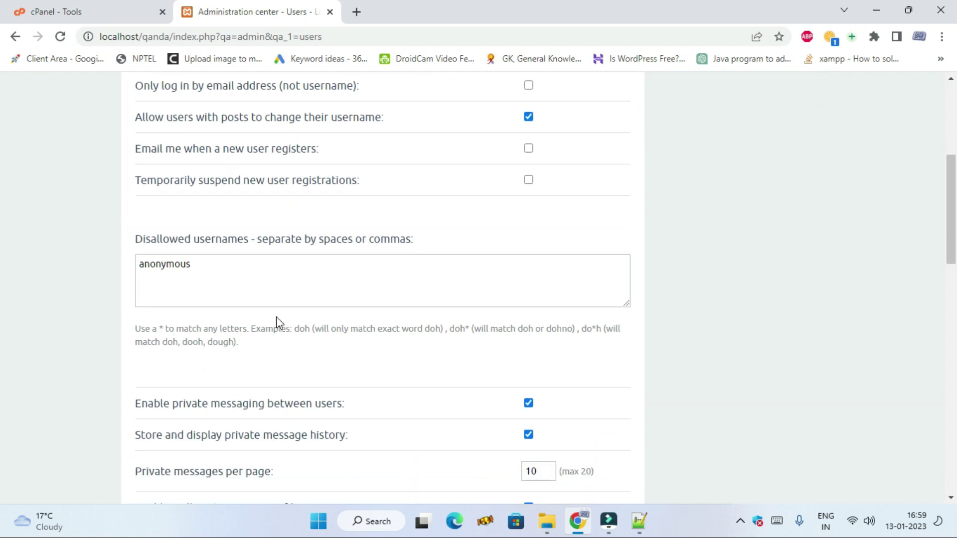
scroll(276, 321, "up", 6)
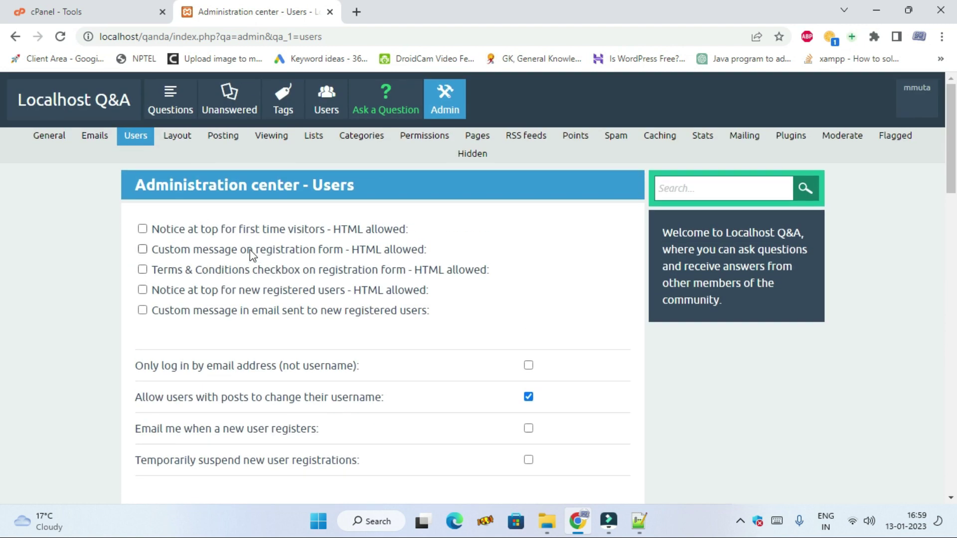
scroll(254, 314, "down", 2)
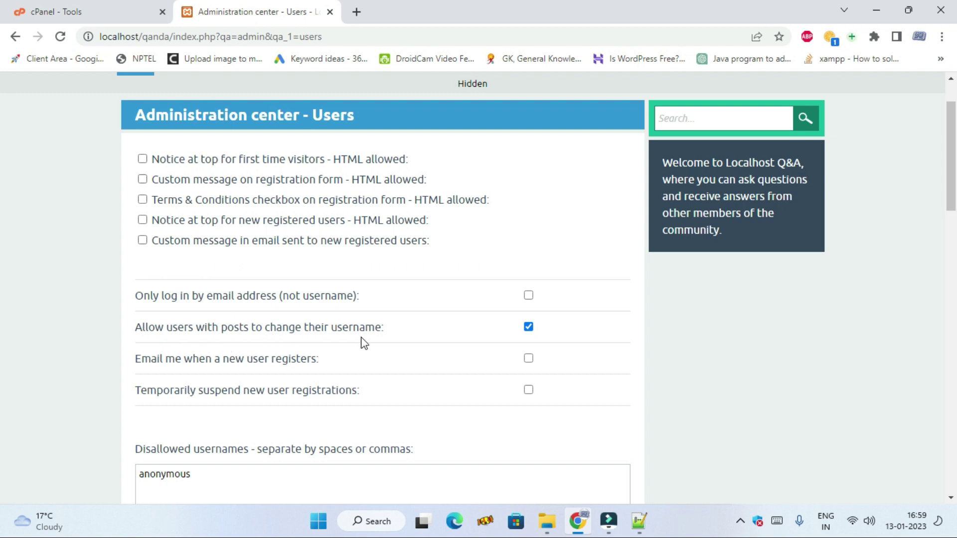
left_click(396, 335)
scroll(414, 331, "down", 1)
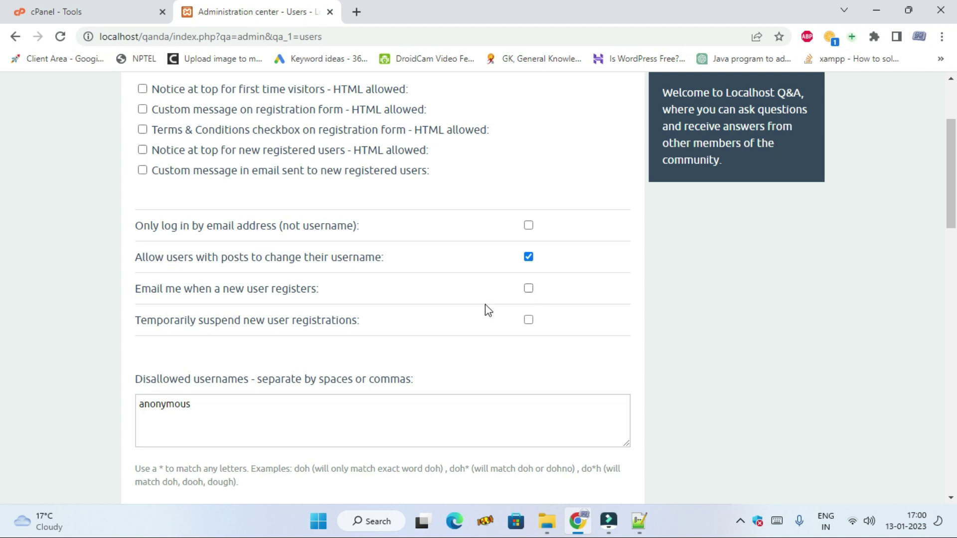
scroll(400, 348, "down", 2)
- Add sandybook to the disallowed usernames (anonymous, sandy, sandybook), save, and return home
left_click(243, 341)
scroll(235, 329, "down", 2)
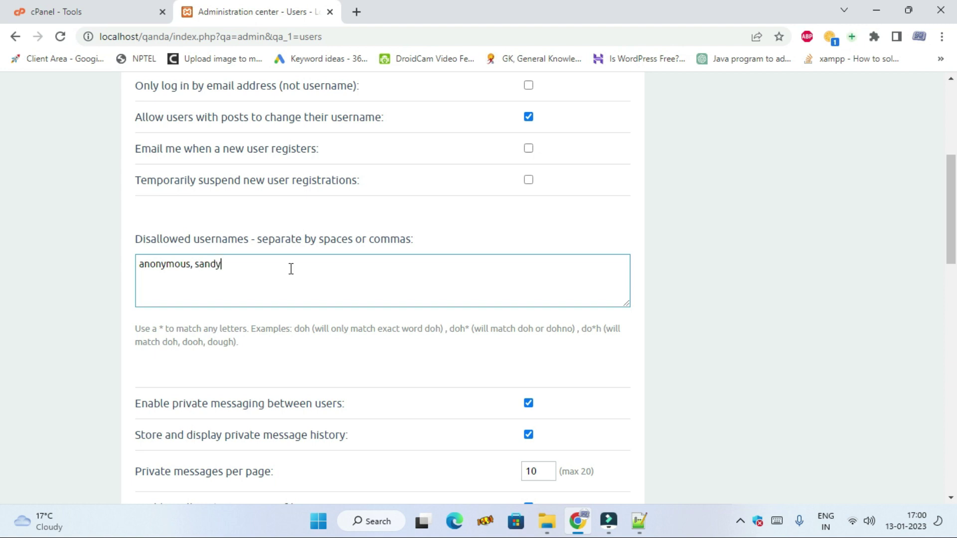
type("sandybook")
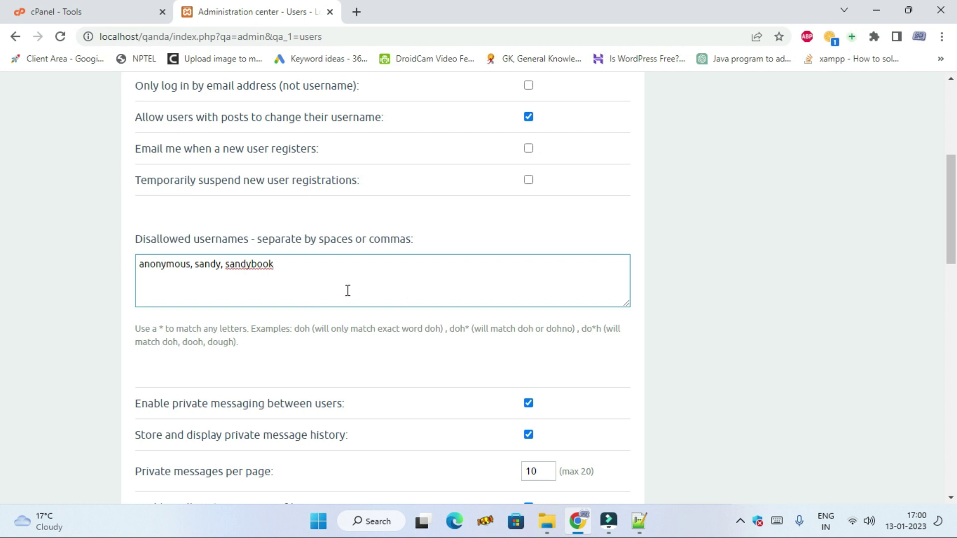
scroll(357, 304, "down", 8)
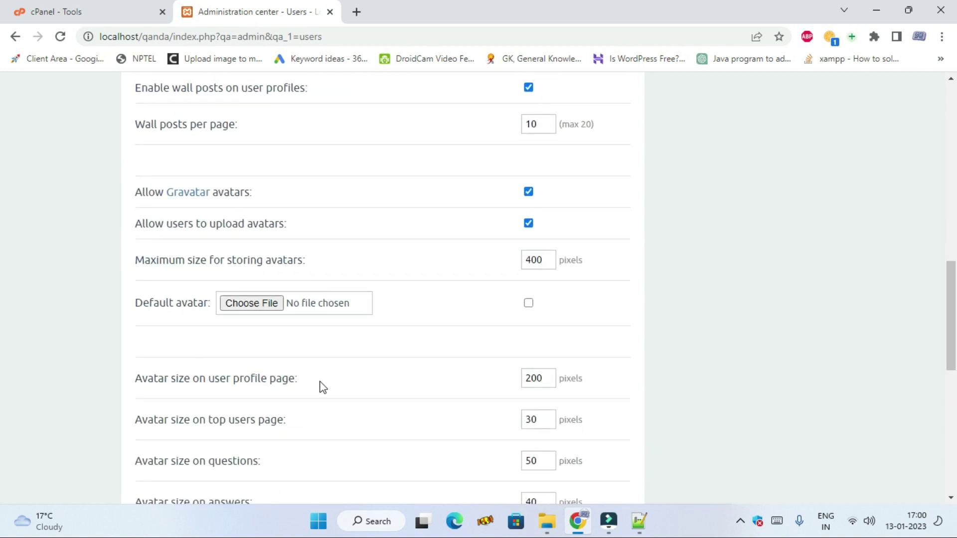
scroll(244, 344, "down", 6)
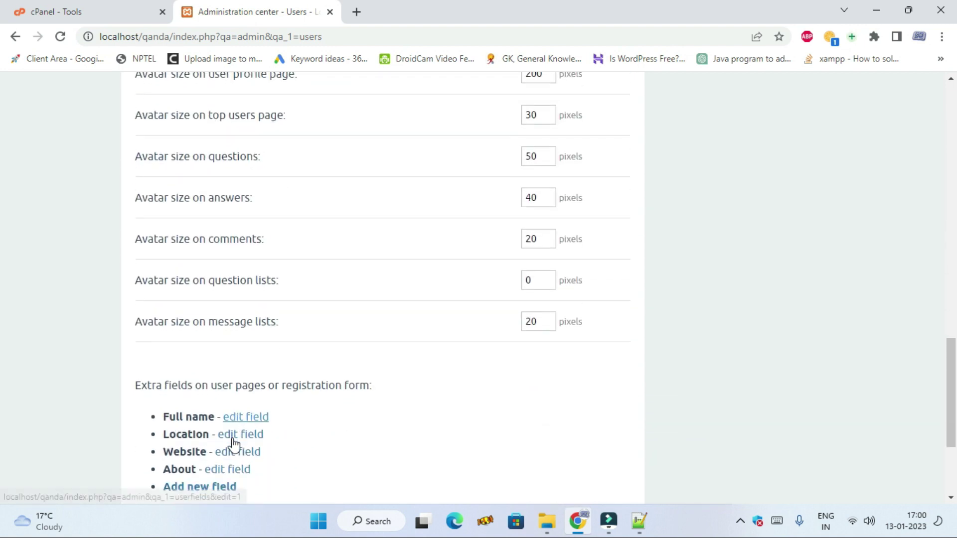
scroll(234, 444, "down", 4)
left_click(183, 438)
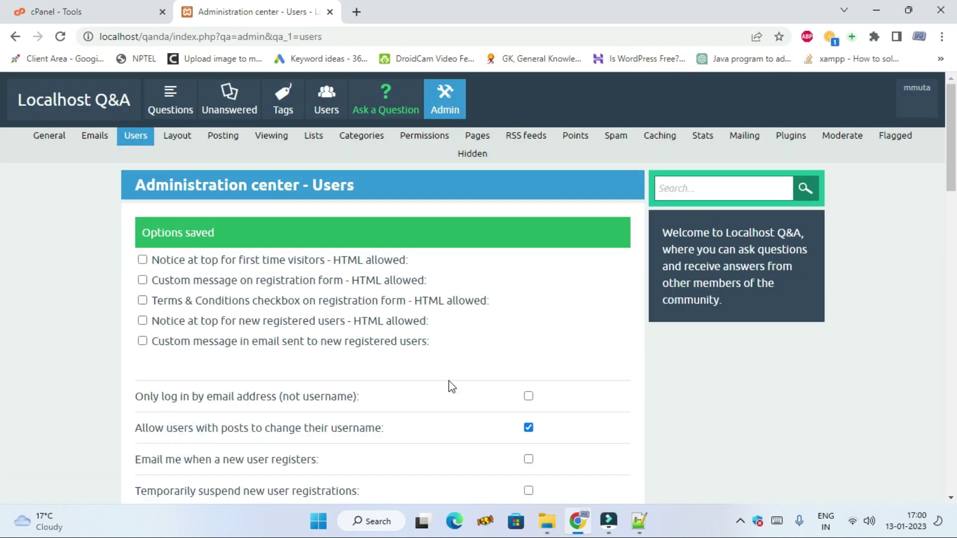
left_click(74, 106)
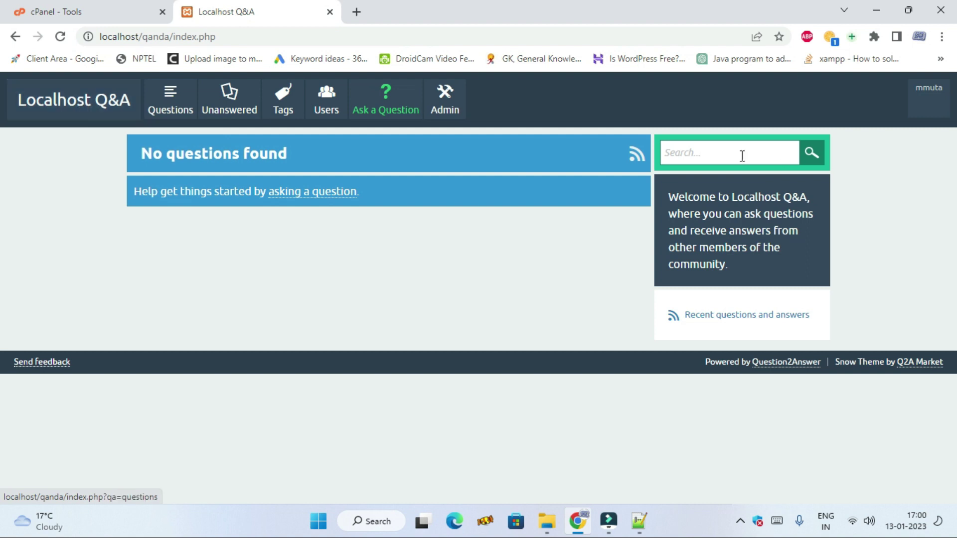
- In the admin Layout settings, select the sidebar custom HTML welcome text
left_click(445, 99)
left_click(181, 141)
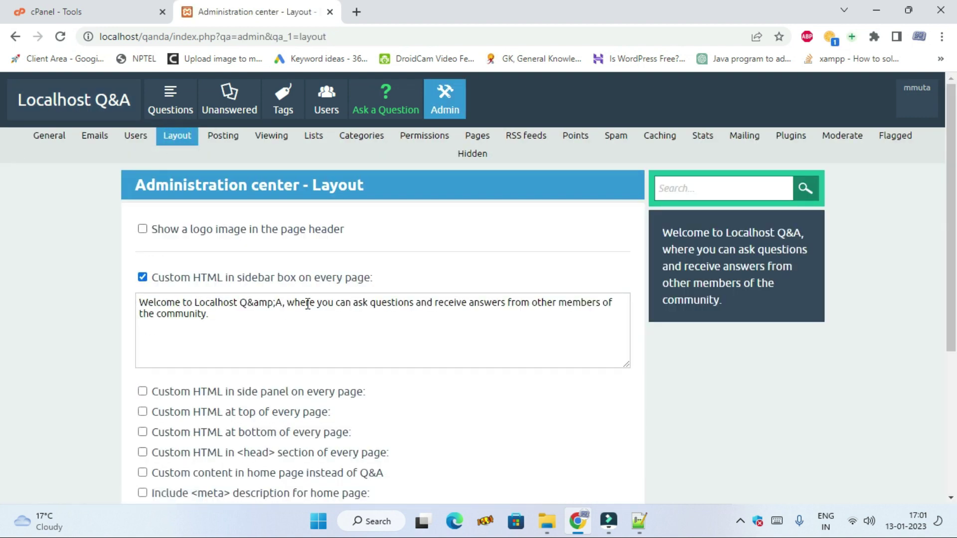
scroll(249, 328, "down", 2)
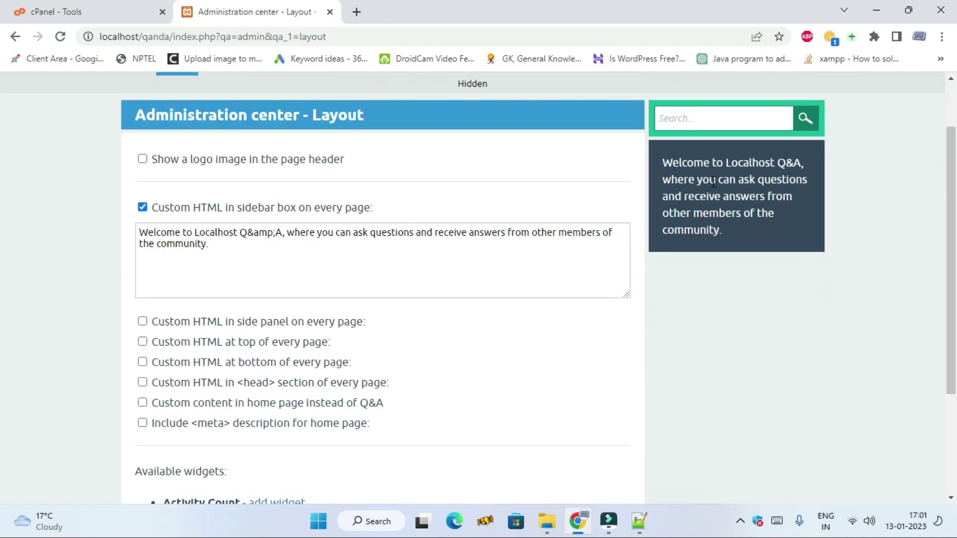
left_click_drag(654, 157, 747, 236)
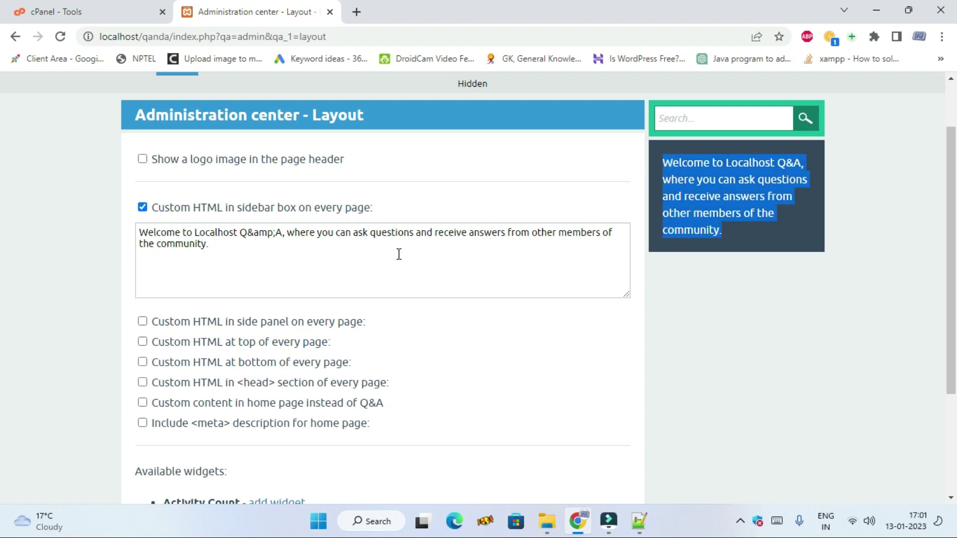
left_click(325, 250)
left_click_drag(325, 250, 118, 239)
triple_click(228, 246)
- Switch to the admin Categories page, which has no categories yet
scroll(413, 341, "down", 1)
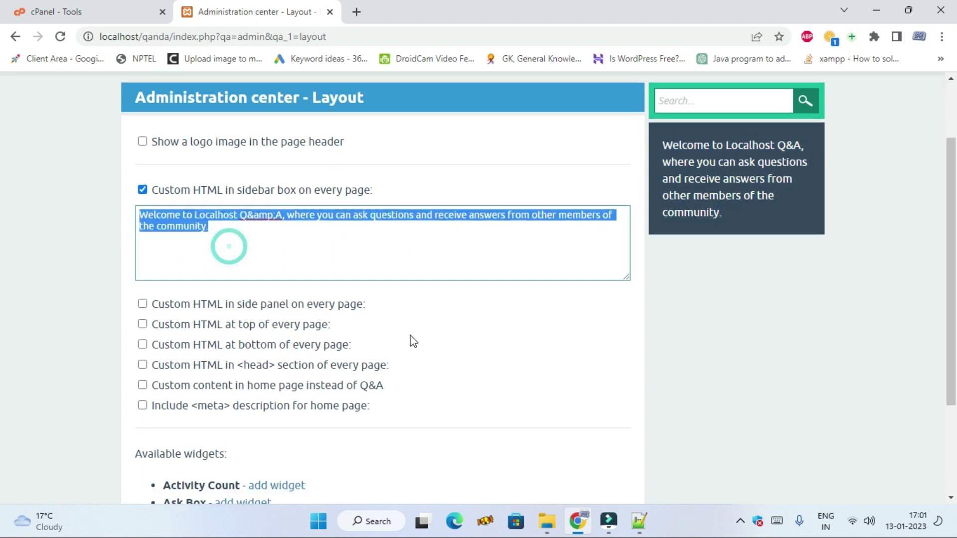
scroll(412, 341, "down", 4)
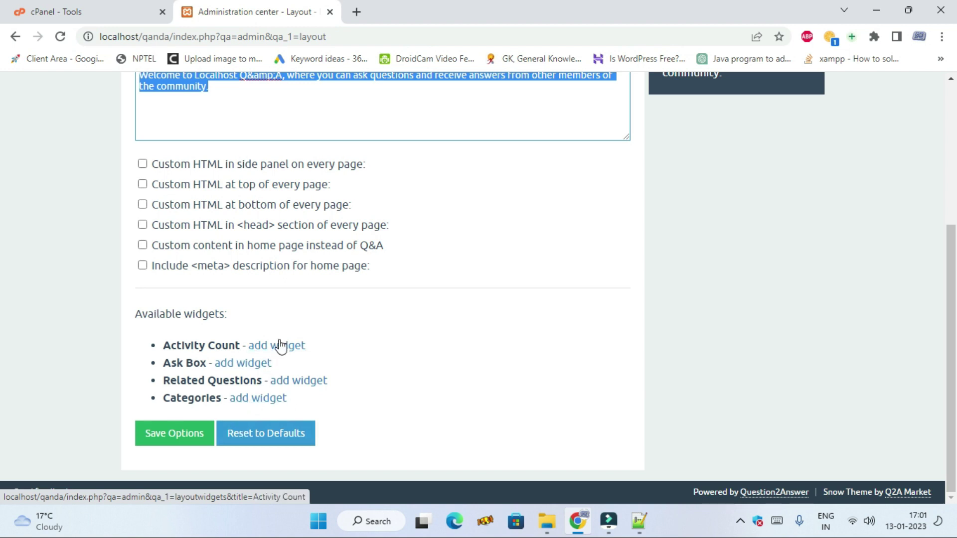
scroll(259, 398, "up", 5)
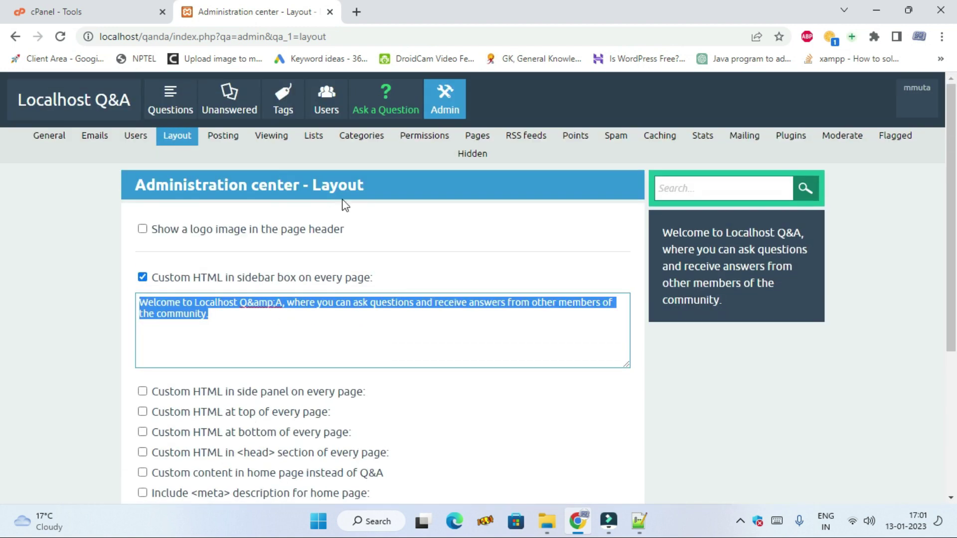
left_click(363, 135)
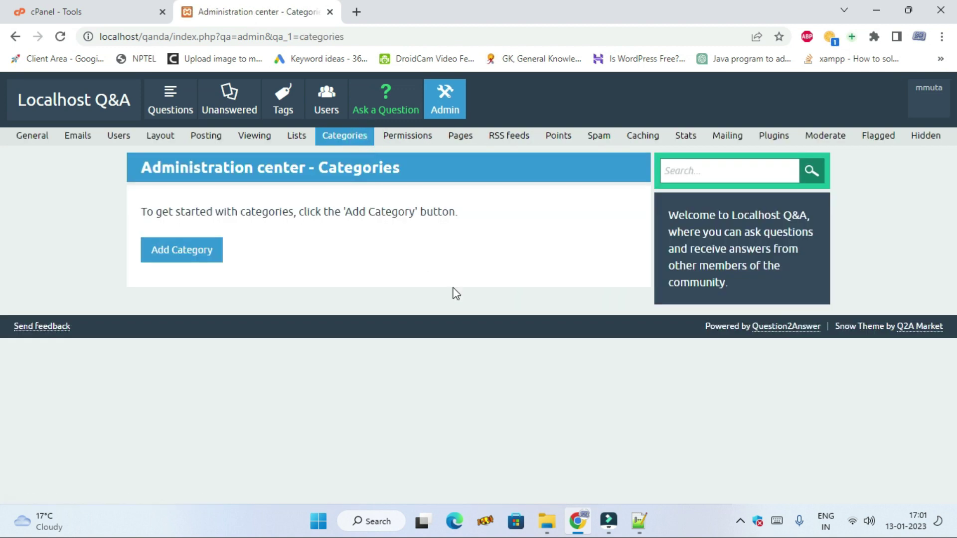
- Add the category 'mobile' with 'mobile' as its description
left_click(195, 256)
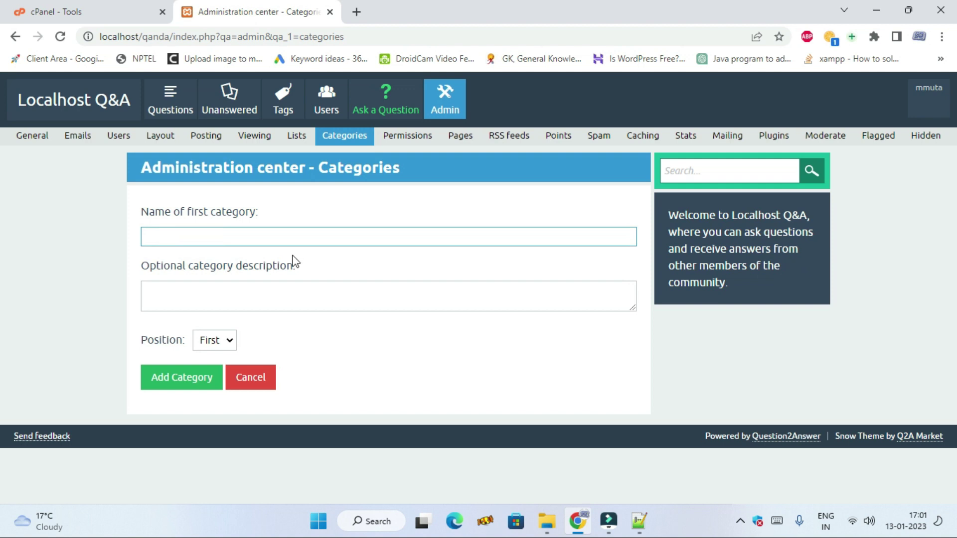
left_click(299, 239)
left_click(301, 237)
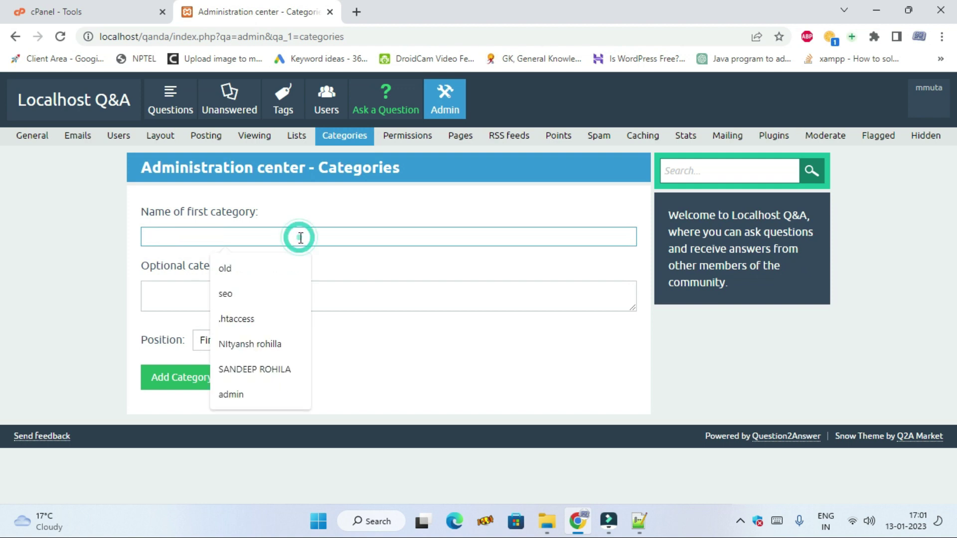
left_click(294, 234)
type("mobile")
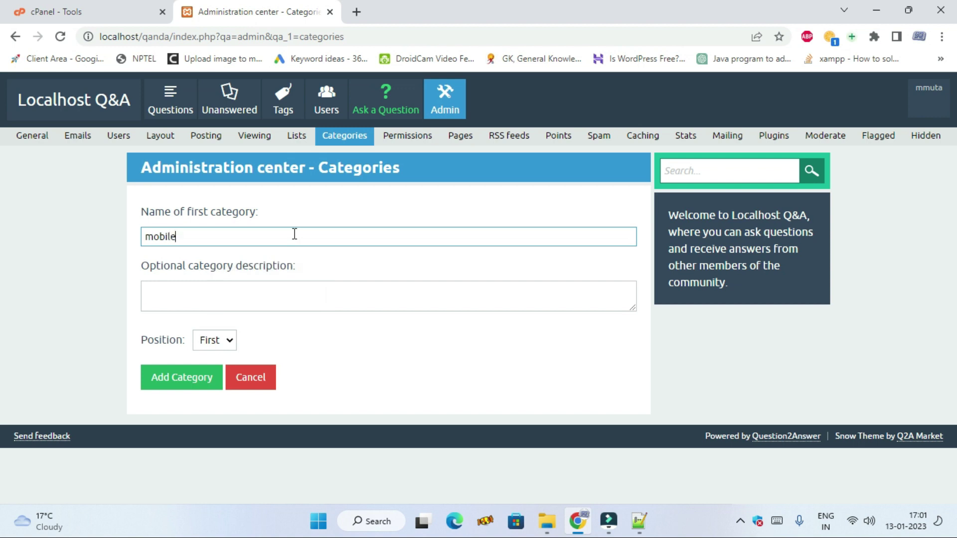
double_click(239, 235)
key("ctrl+c")
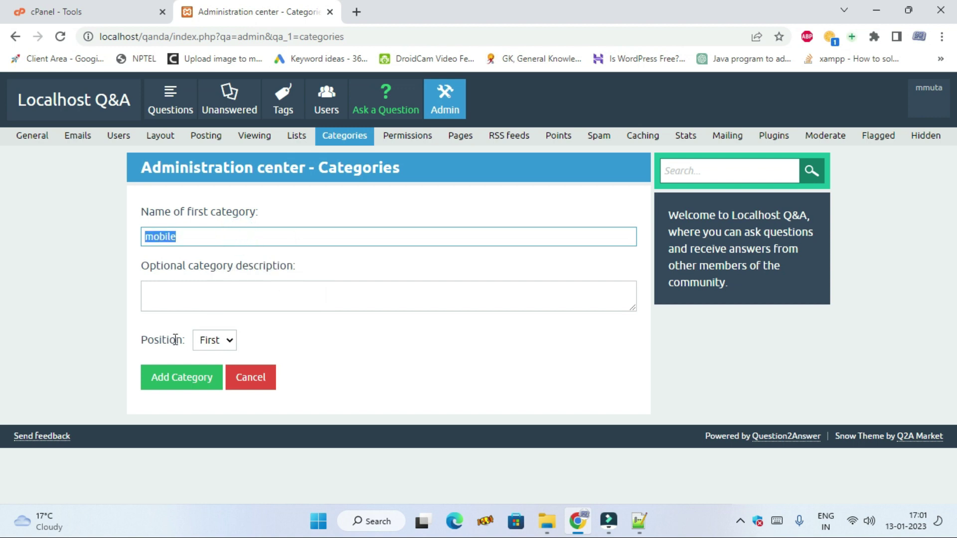
left_click(178, 295)
key("ctrl+v")
left_click(185, 377)
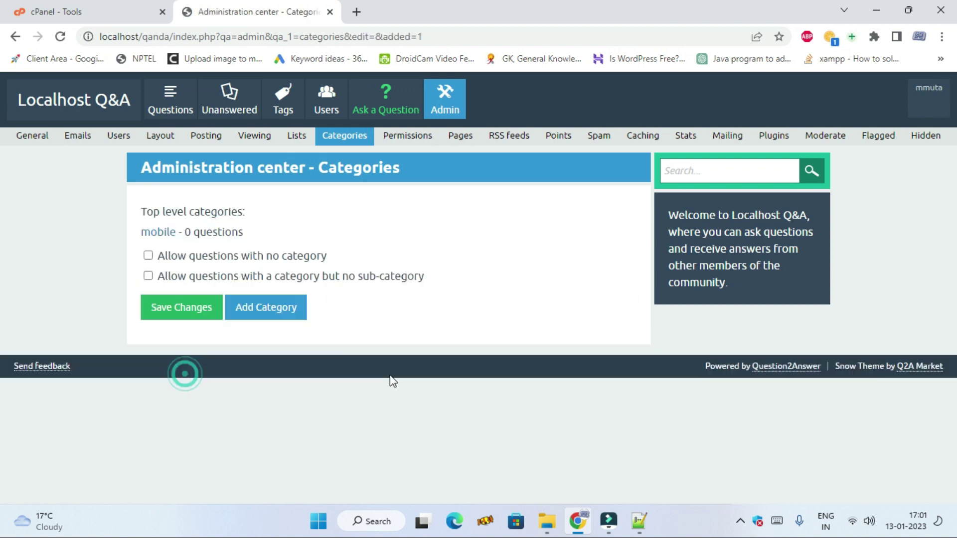
- Add the category 'internet' with 'internet' as its description
left_click(148, 255)
left_click(270, 313)
left_click(281, 232)
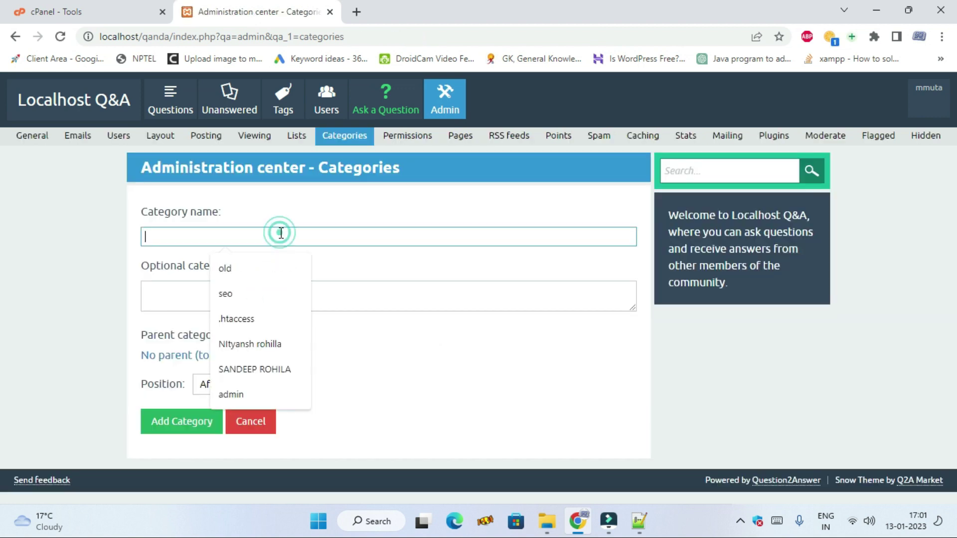
type("int")
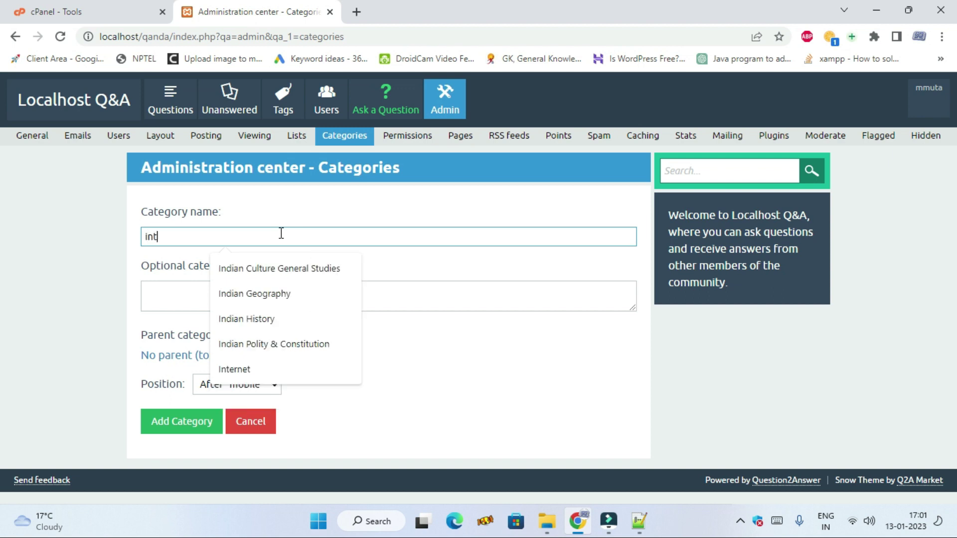
type("ernet")
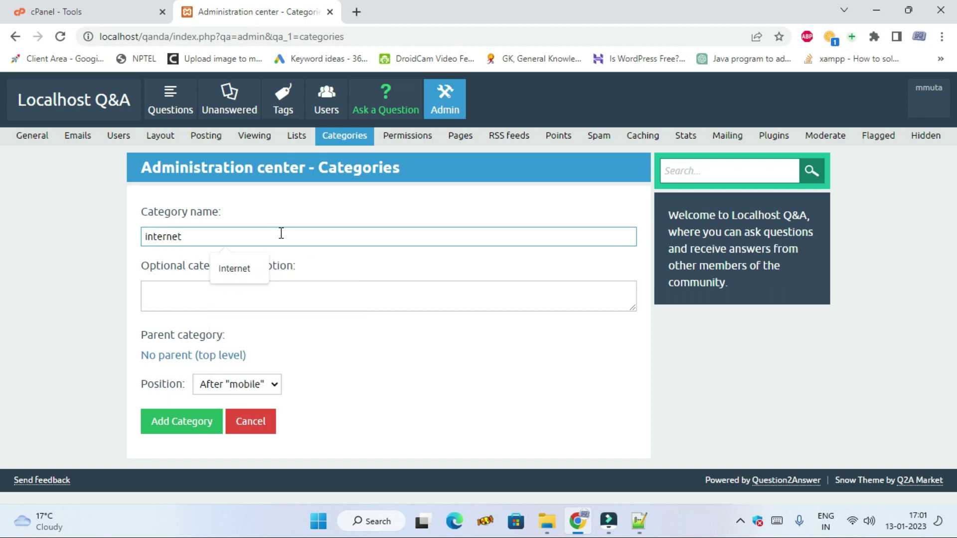
double_click(230, 240)
key("ctrl+c")
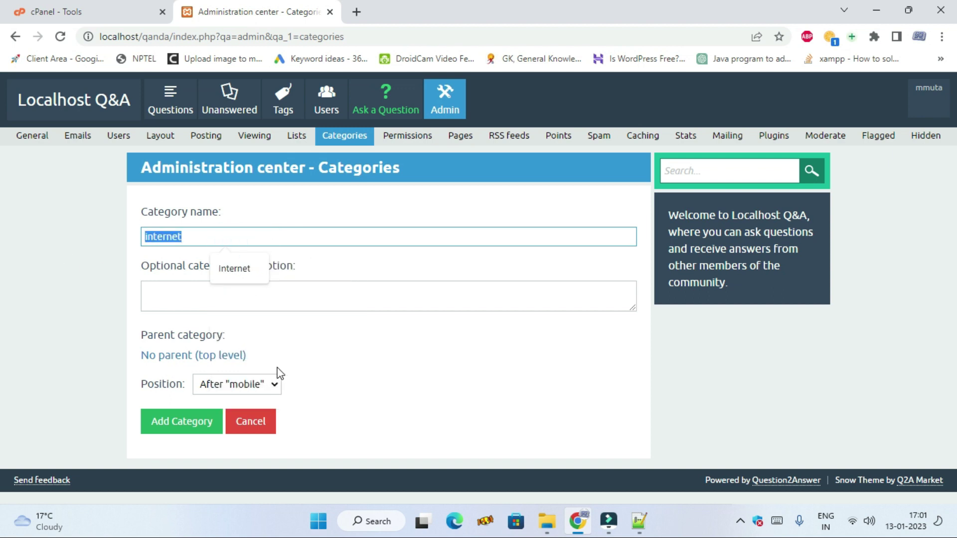
left_click(353, 298)
key("ctrl+v")
left_click(204, 422)
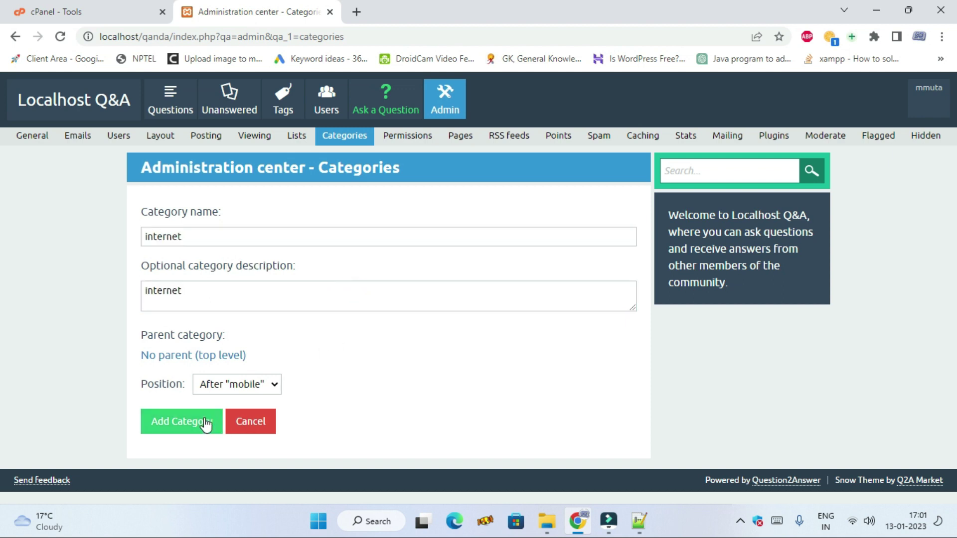
- Add the category 'helth' with 'helth' as its description
left_click(277, 325)
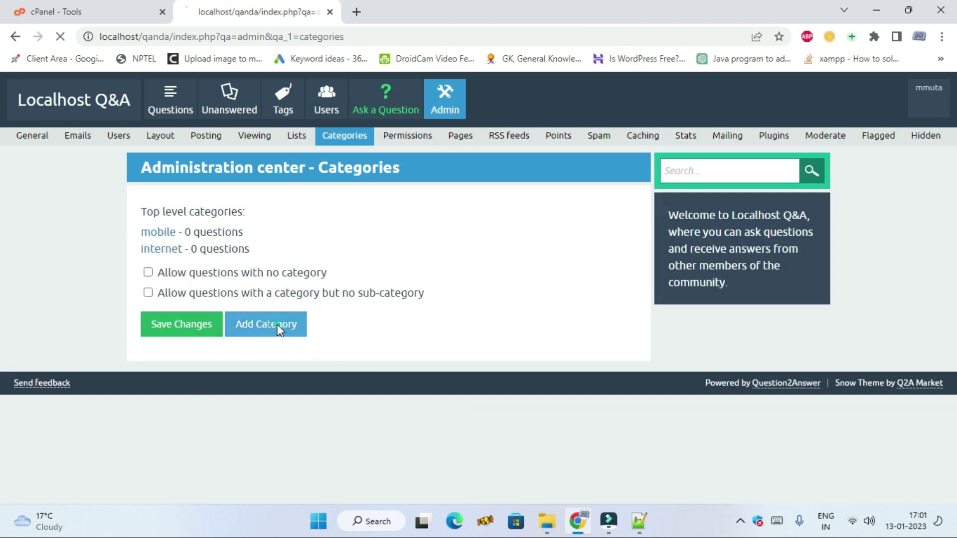
left_click(234, 233)
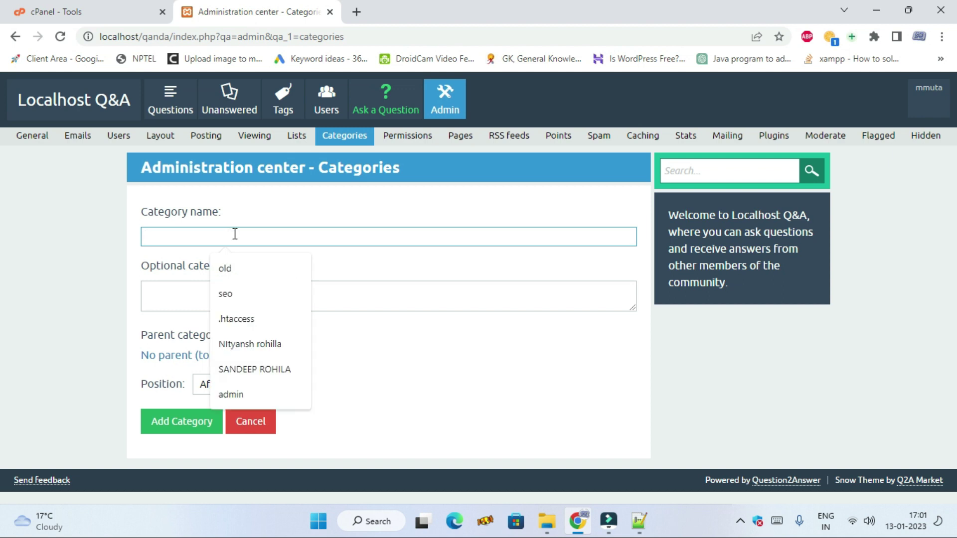
type("helt")
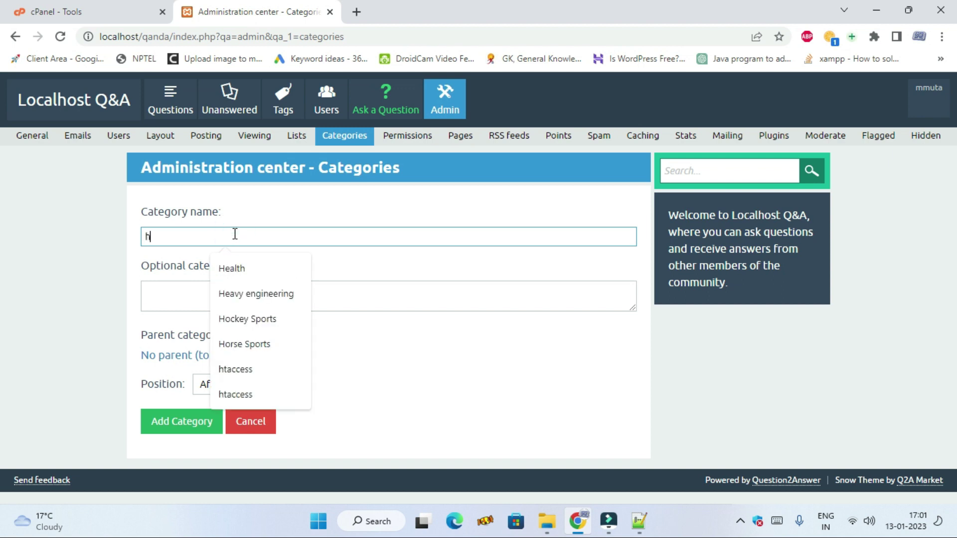
double_click(230, 236)
key("ctrl+c")
left_click(180, 297)
key("ctrl+v")
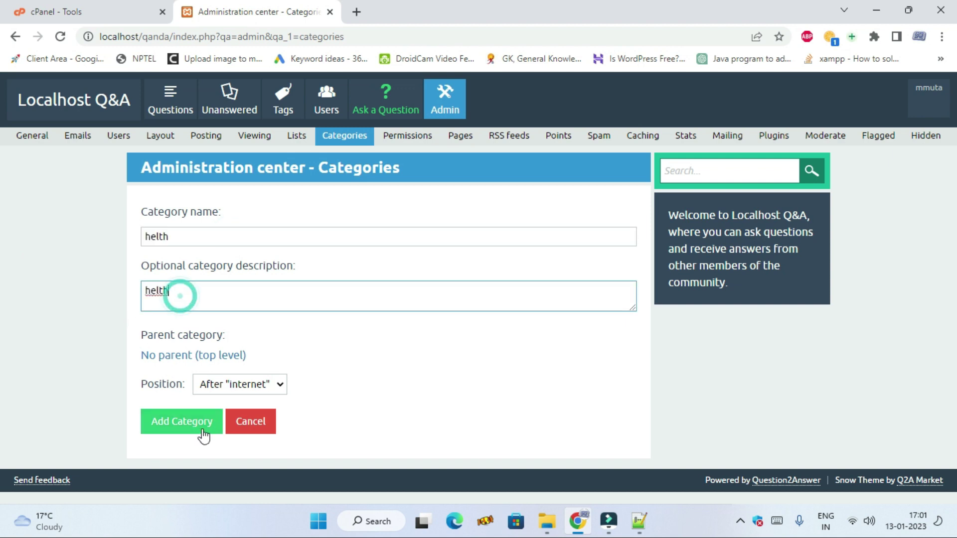
left_click(204, 436)
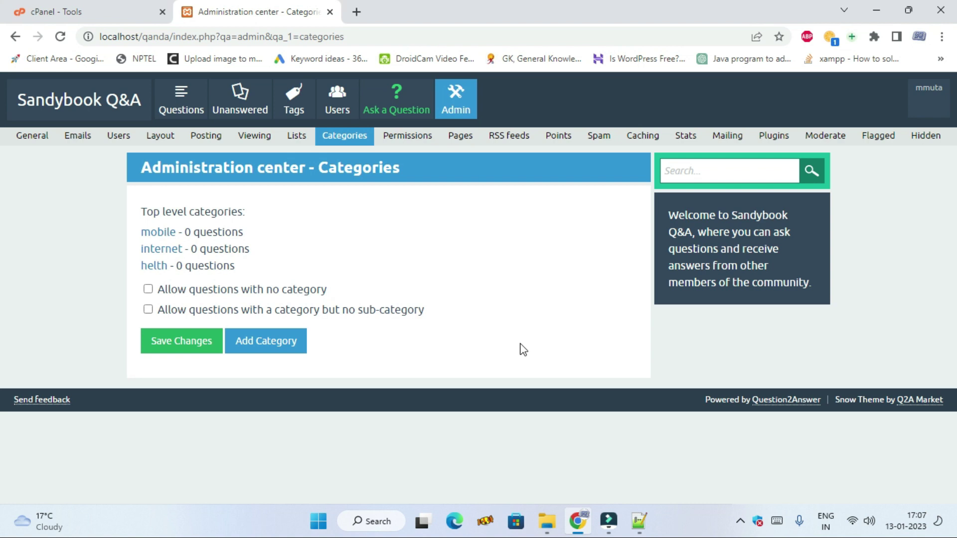
- Start a question titled 'how to create short videos on youtube?', correcting 'vedios' to 'videos'
left_click(68, 101)
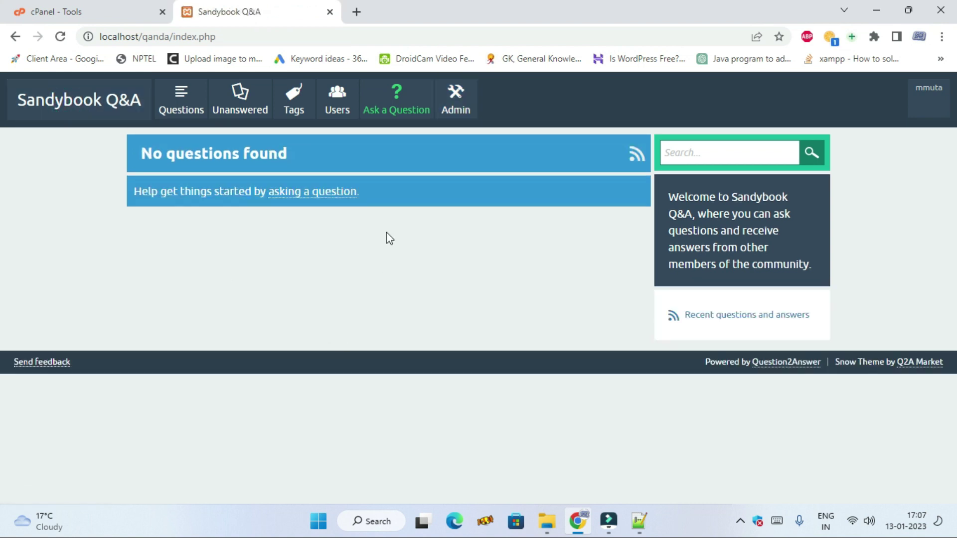
left_click(394, 110)
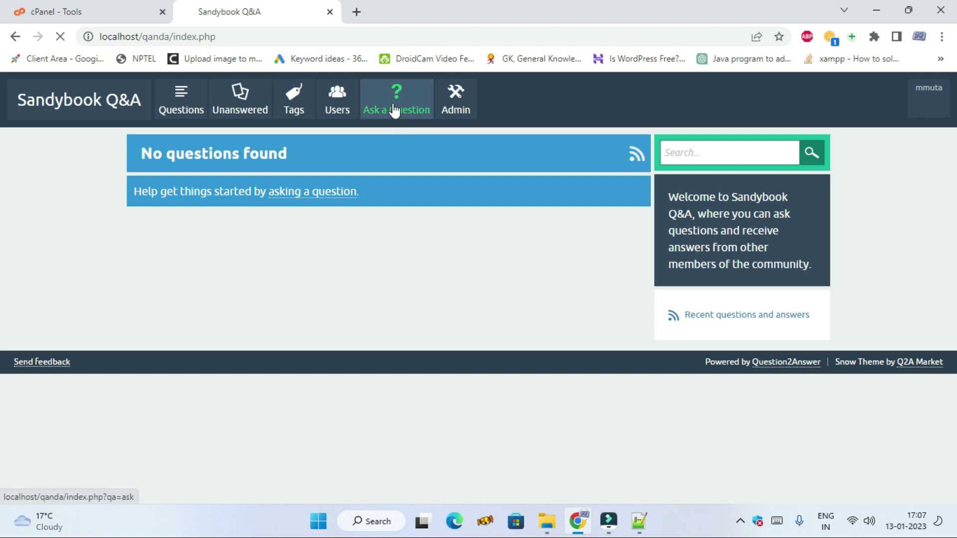
left_click(361, 212)
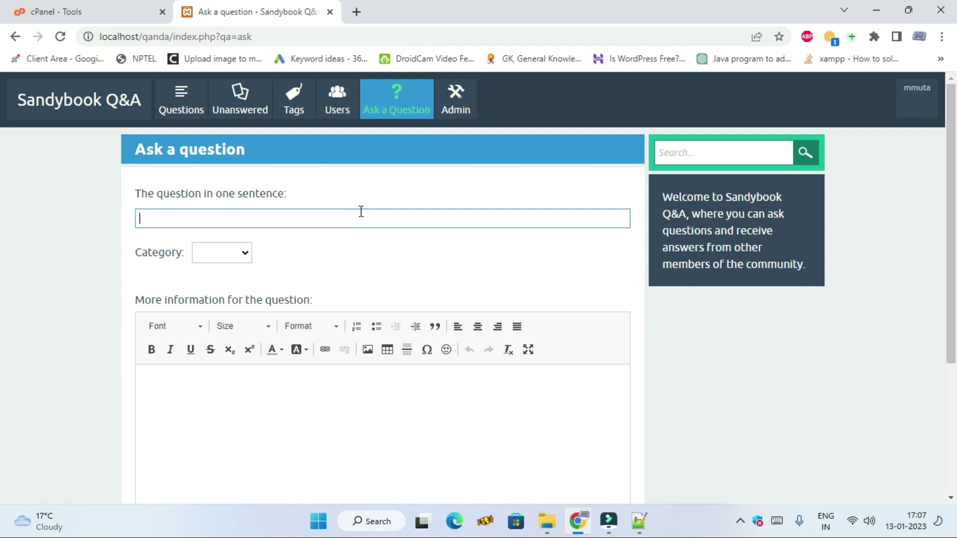
type("how")
type("to create short vedios")
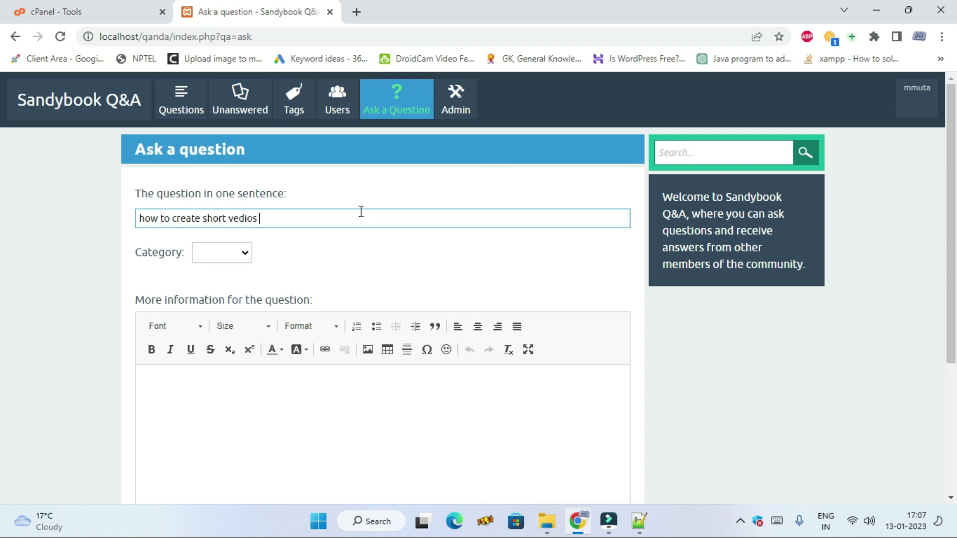
type(" on")
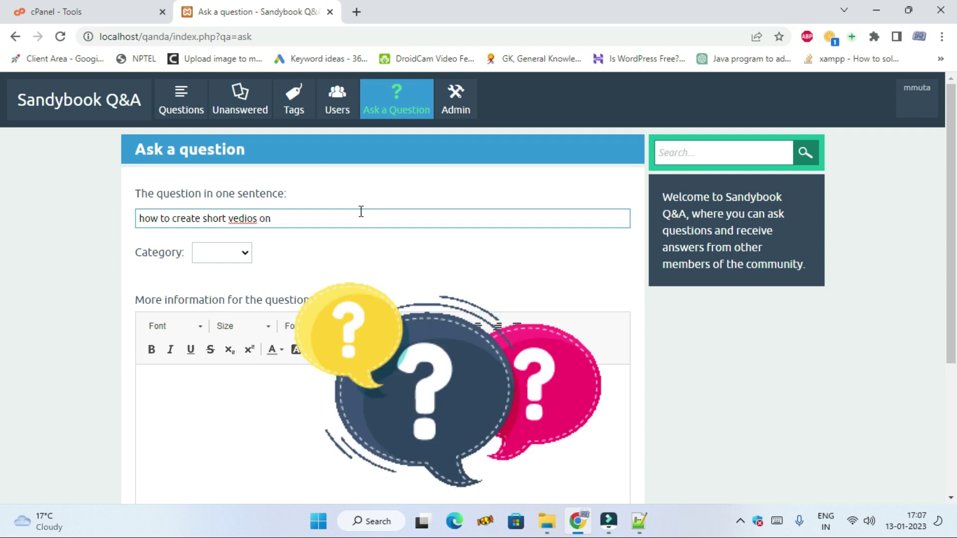
type(" youtube")
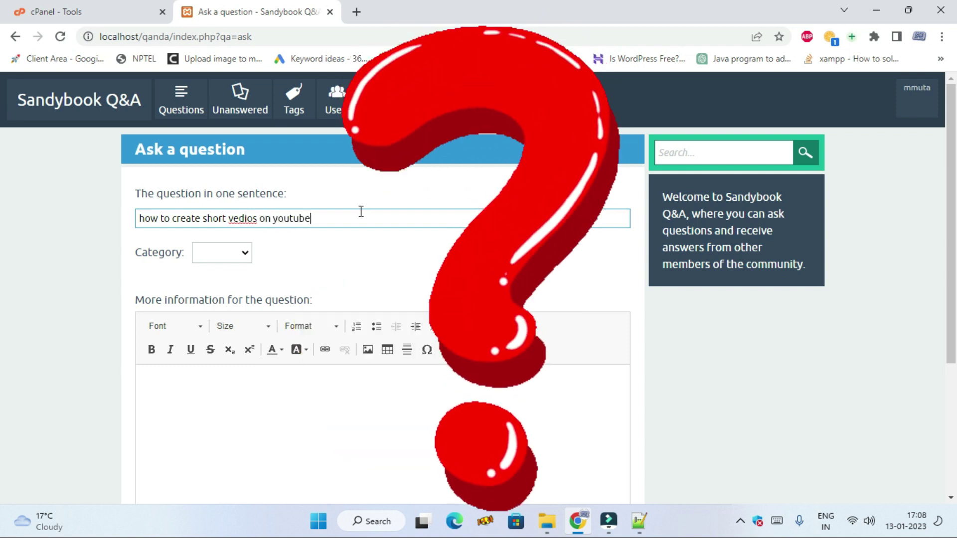
type("?")
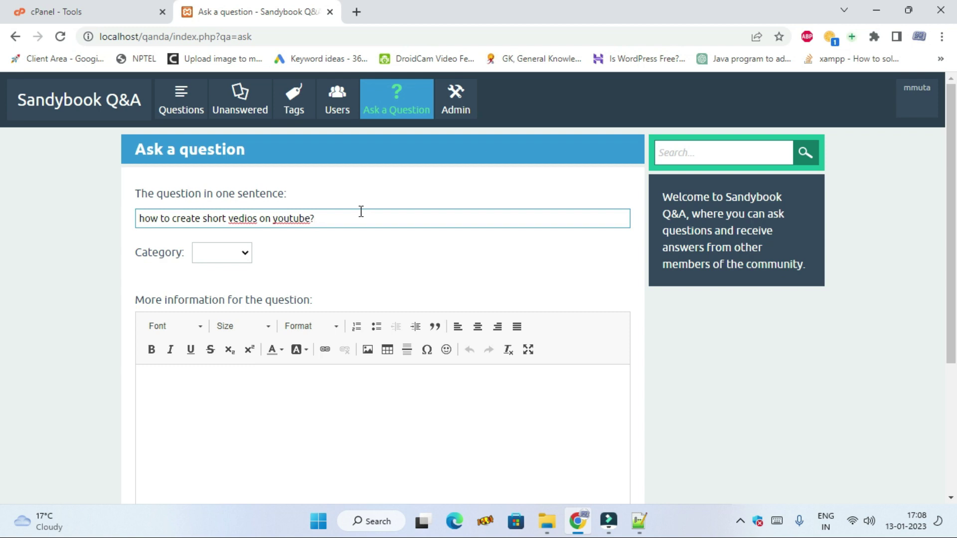
right_click(241, 223)
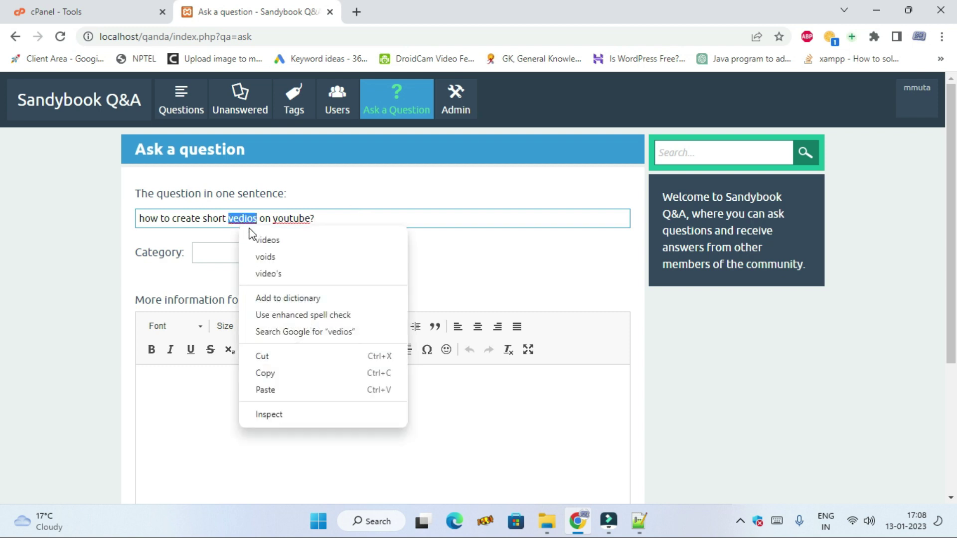
left_click(263, 240)
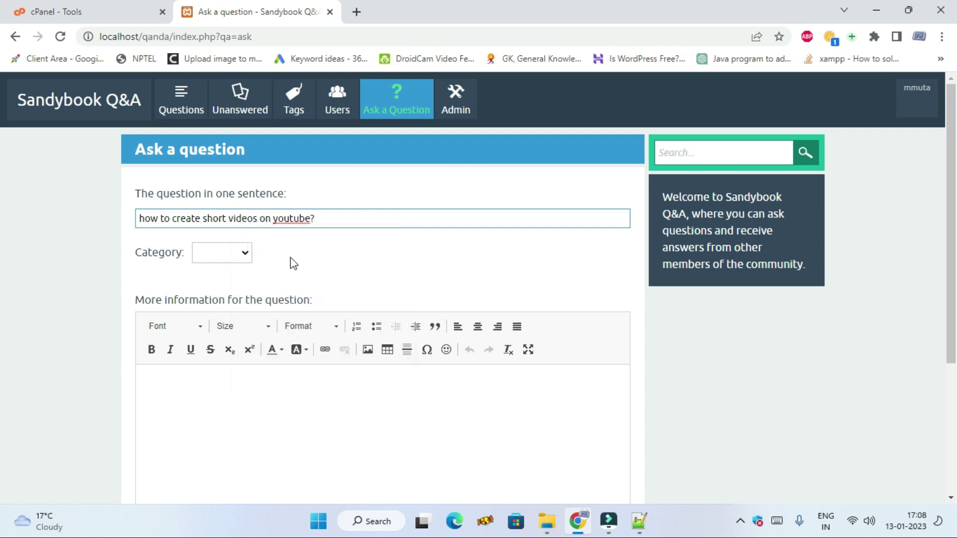
- File the question under internet and paste the question text into the details
left_click(246, 253)
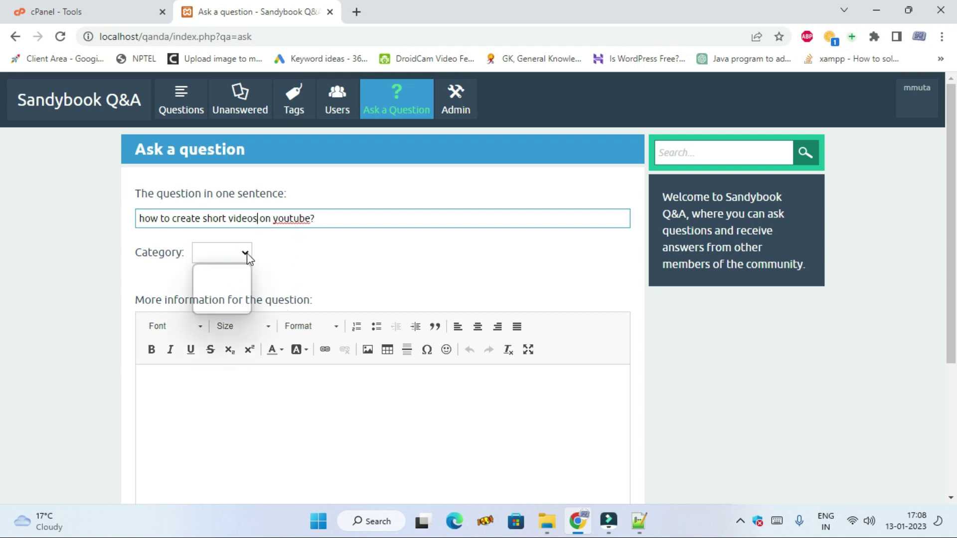
left_click(234, 299)
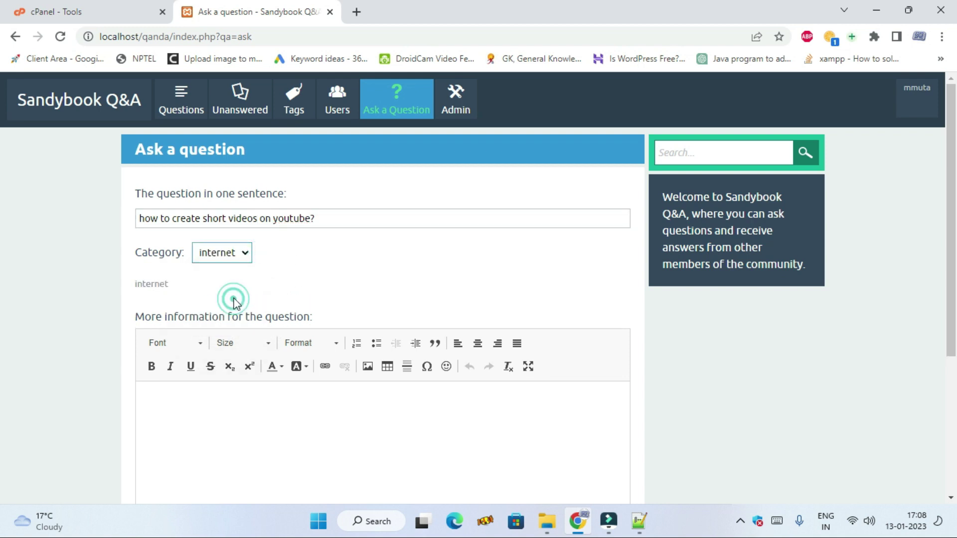
scroll(231, 299, "down", 3)
left_click(295, 291)
scroll(299, 294, "up", 1)
scroll(314, 314, "up", 1)
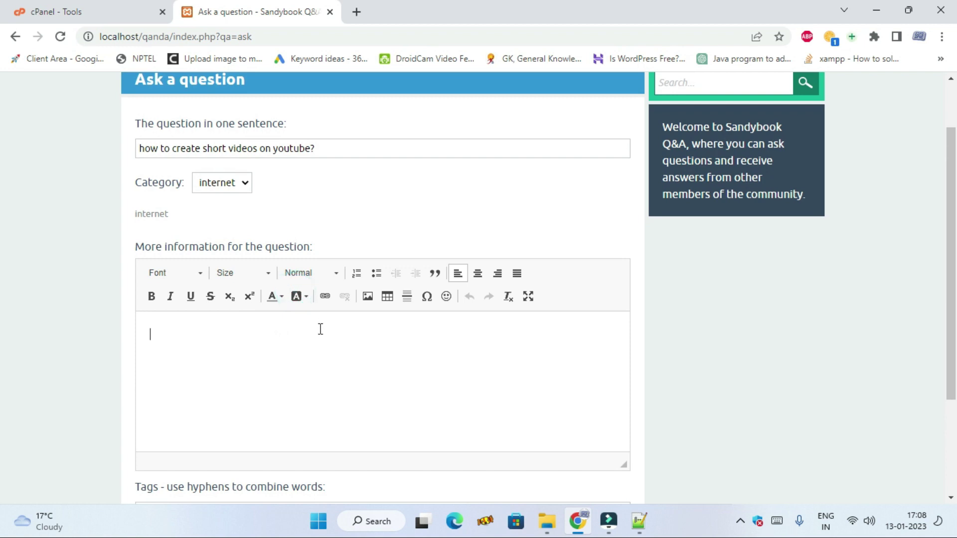
key("ctrl+v")
left_click(293, 330)
left_click(244, 393)
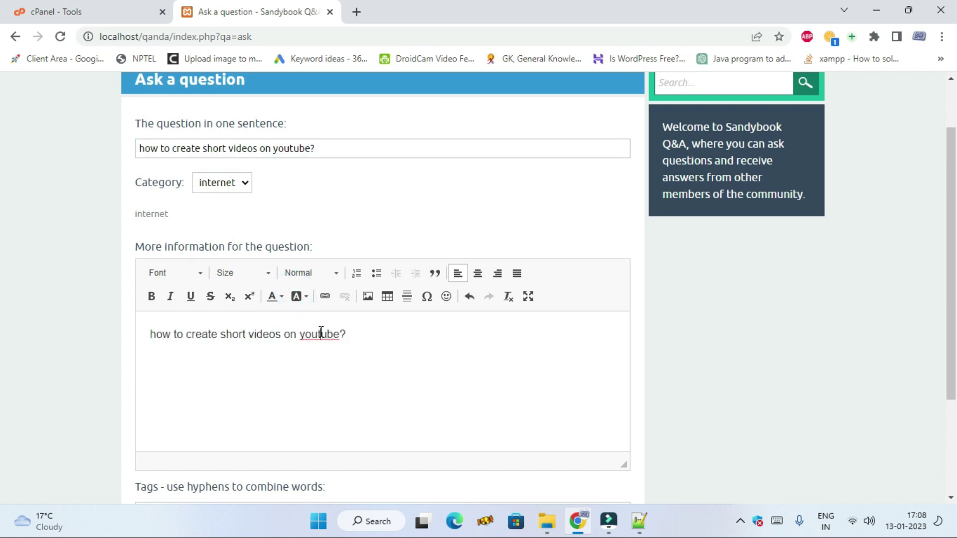
- Tag the question 'short, youtube' and post it
scroll(349, 344, "down", 3)
left_click(242, 364)
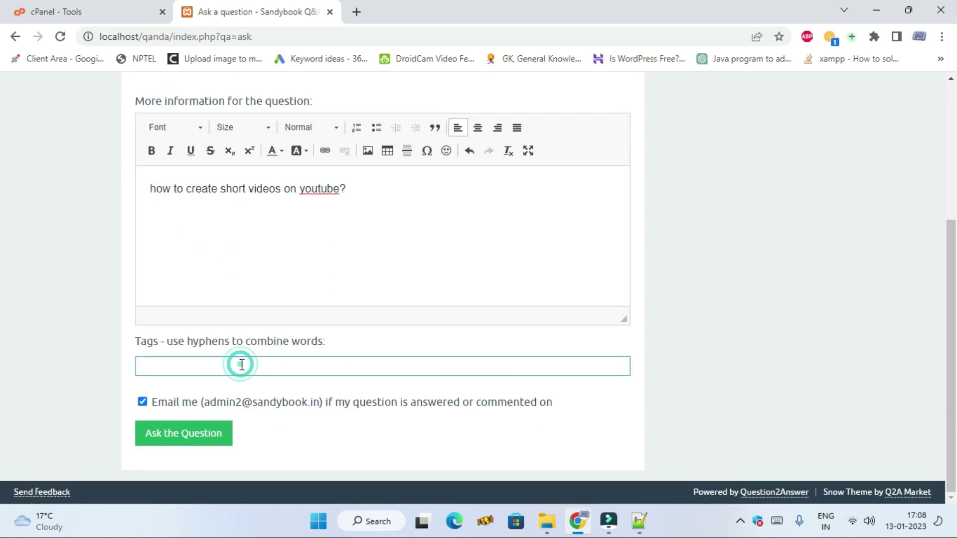
left_click(242, 365)
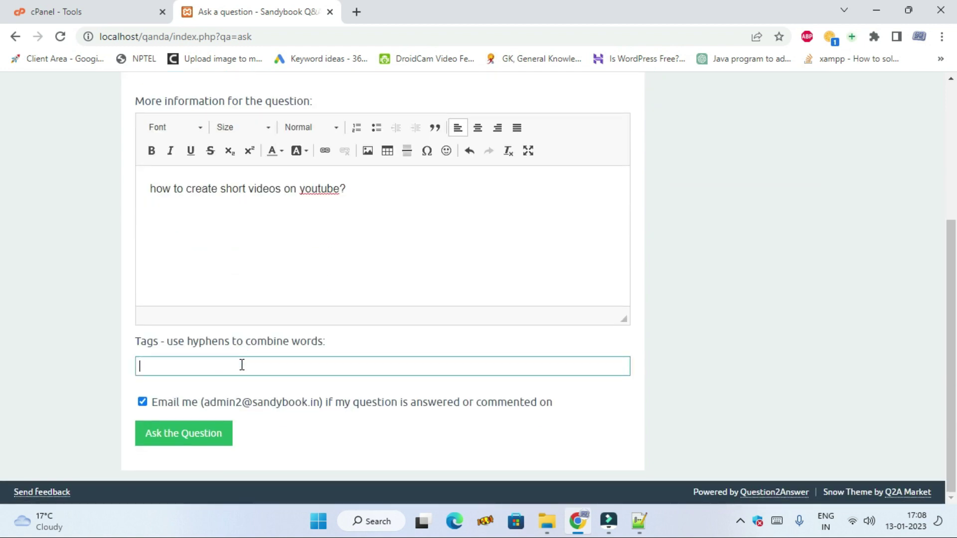
type("short, youtube")
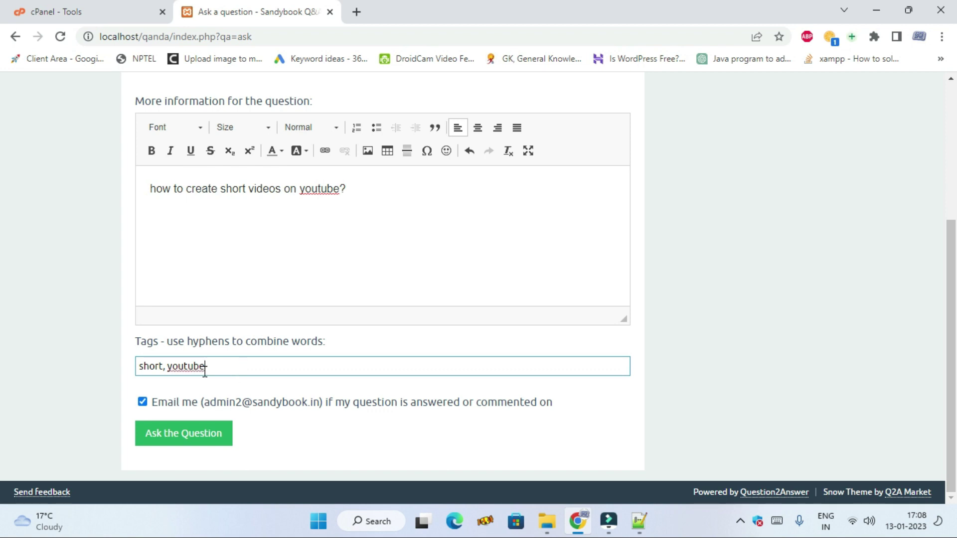
left_click(198, 435)
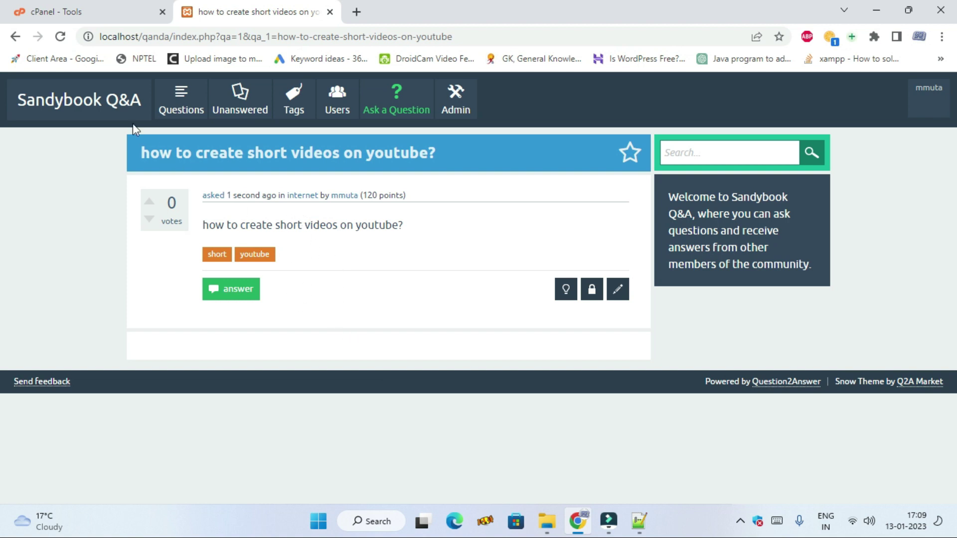
left_click(75, 101)
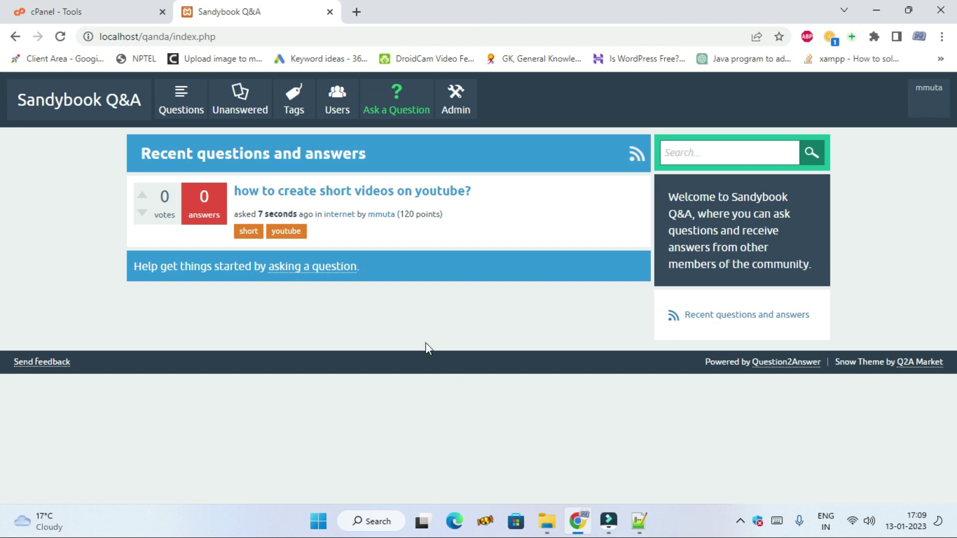
left_click(347, 195)
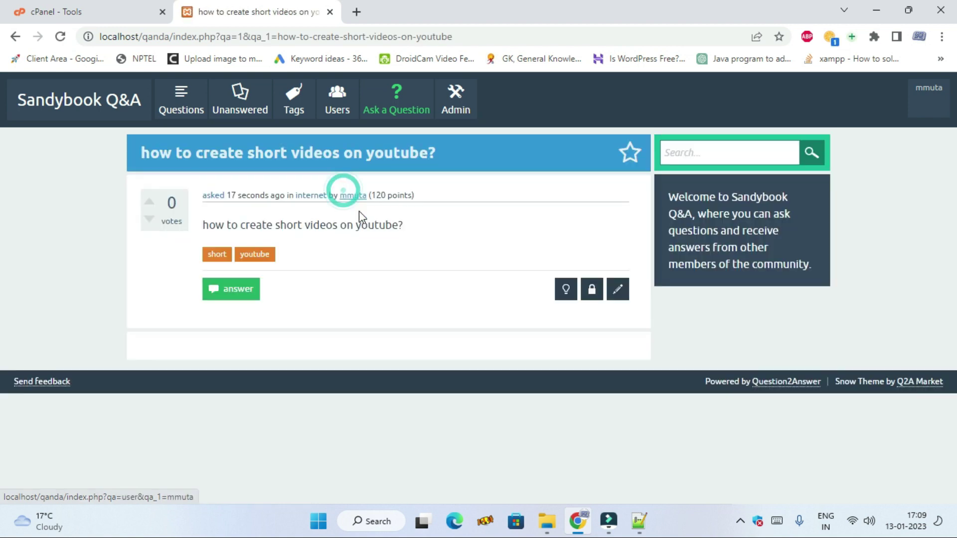
- Start an answer formatted as Heading 1 and type its text
left_click(229, 292)
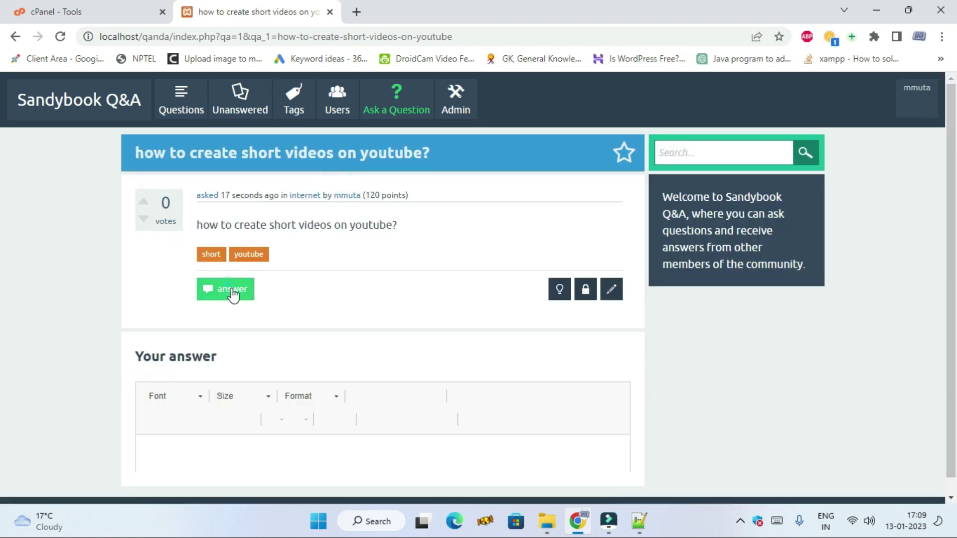
left_click(343, 300)
left_click(331, 358)
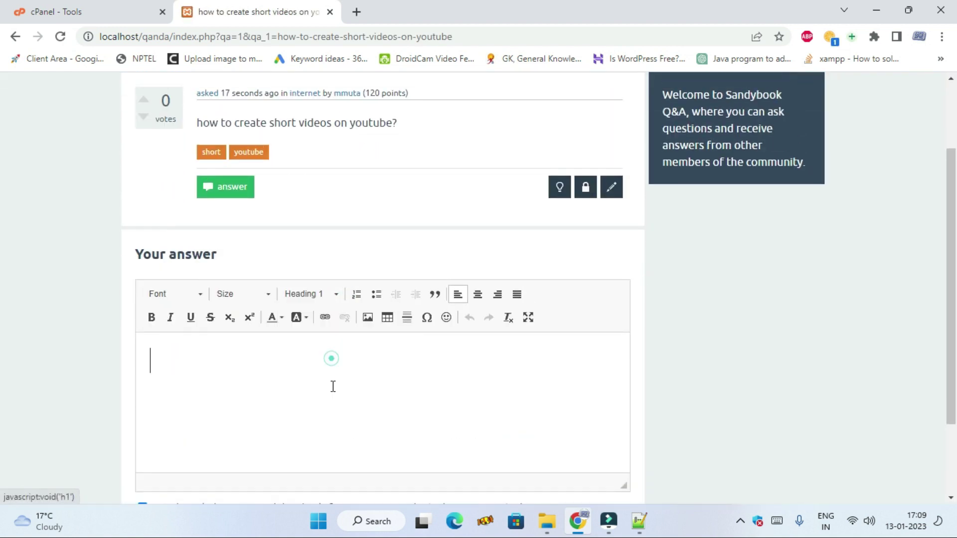
left_click(300, 395)
type("fdsoihfosdhfoishg")
type("ivhcnblcvbvc")
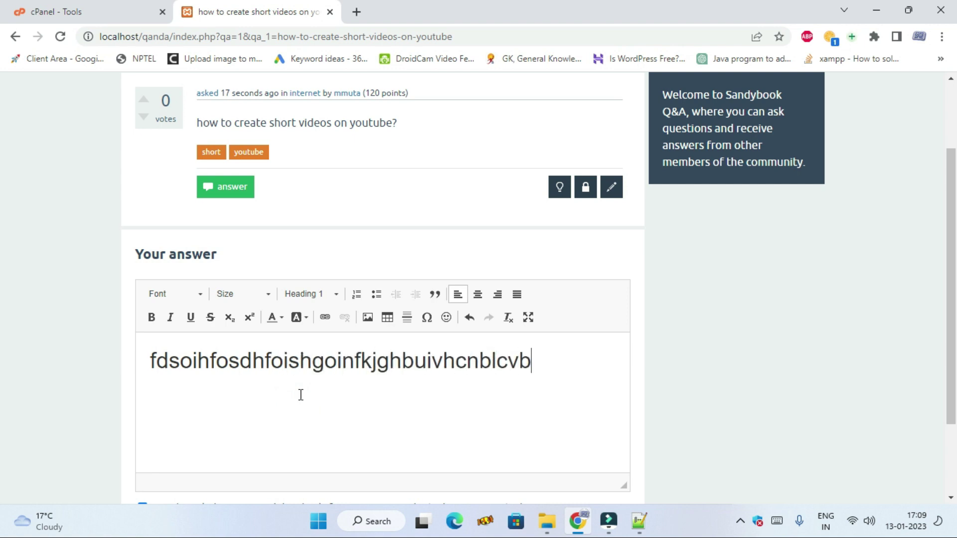
scroll(348, 203, "down", 2)
- Make the answer text green, add more text, and post the answer
left_click(281, 212)
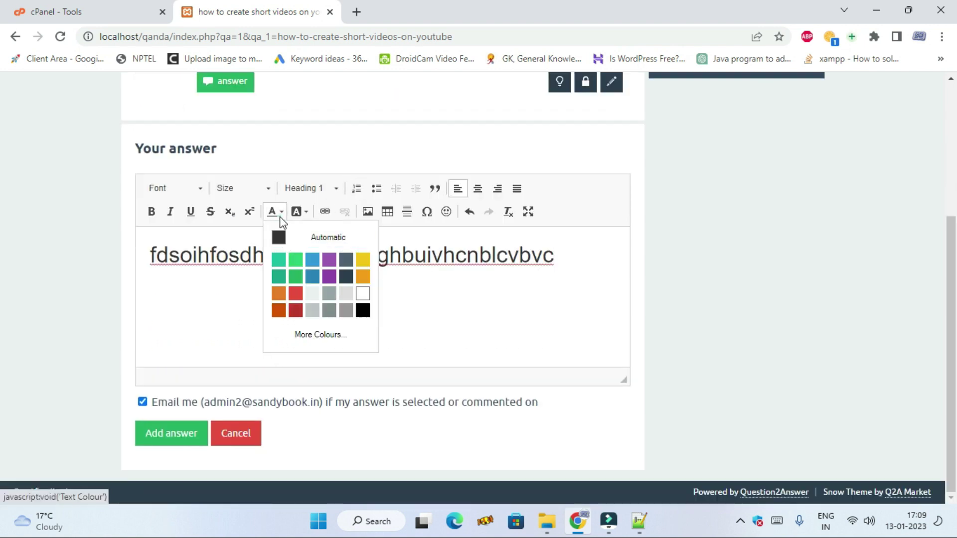
left_click(292, 259)
left_click(359, 318)
type("fdsgksdlgklfdsgdfsgdfglkdflghkdhg")
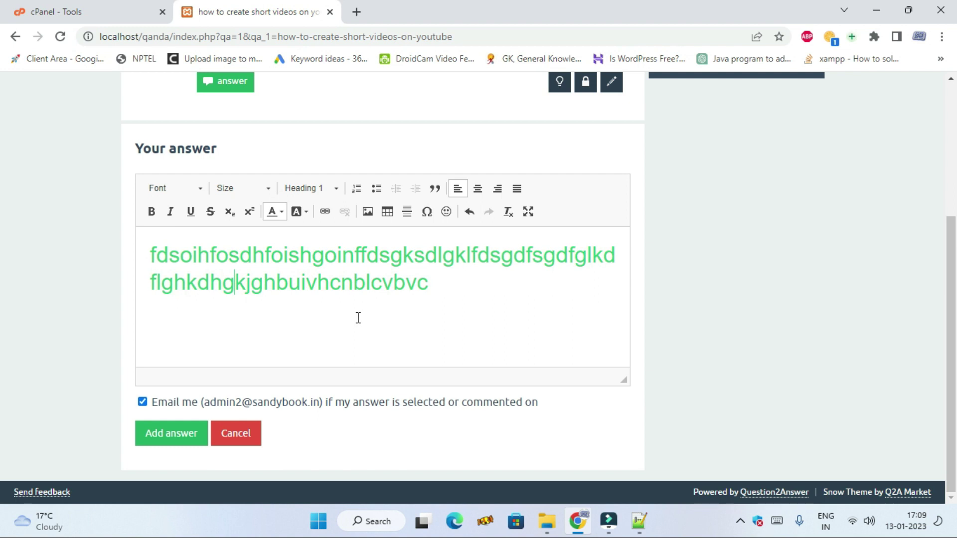
left_click(184, 437)
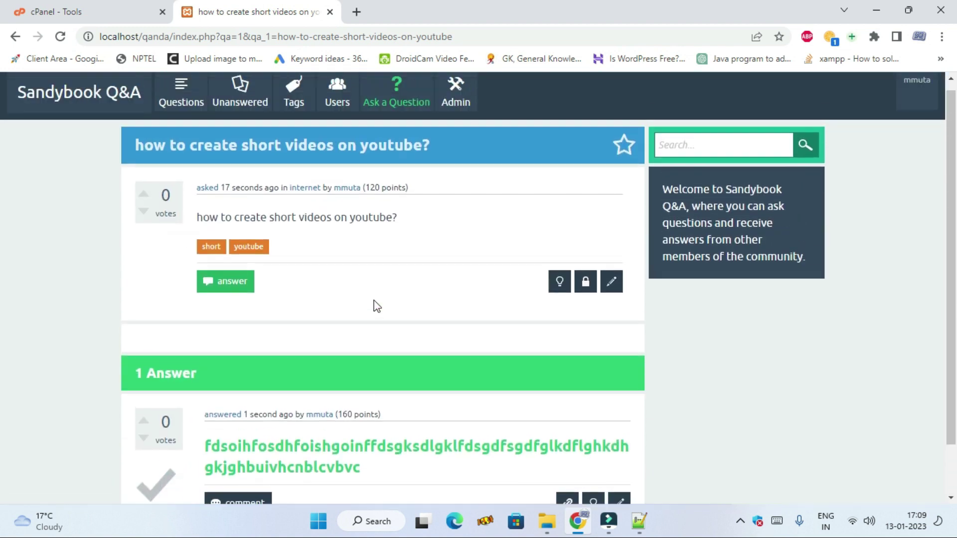
scroll(375, 305, "up", 1)
- Open the answered YouTube question from the home page, then go to Admin
left_click(85, 110)
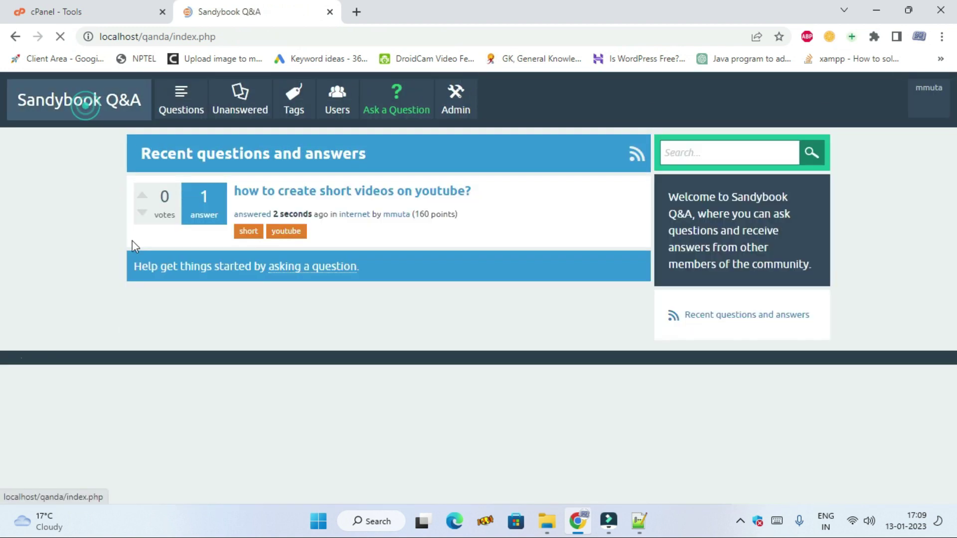
left_click(315, 191)
scroll(479, 231, "down", 1)
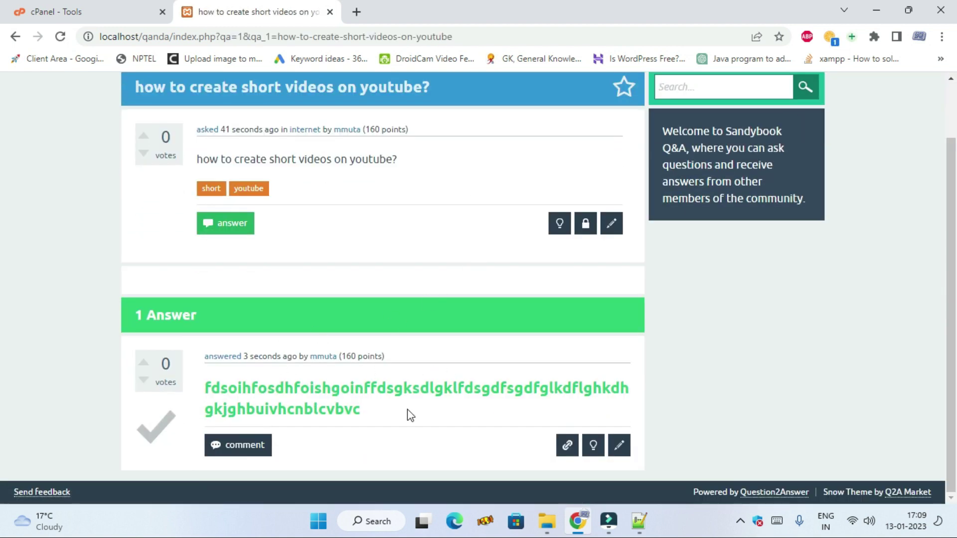
scroll(408, 409, "up", 1)
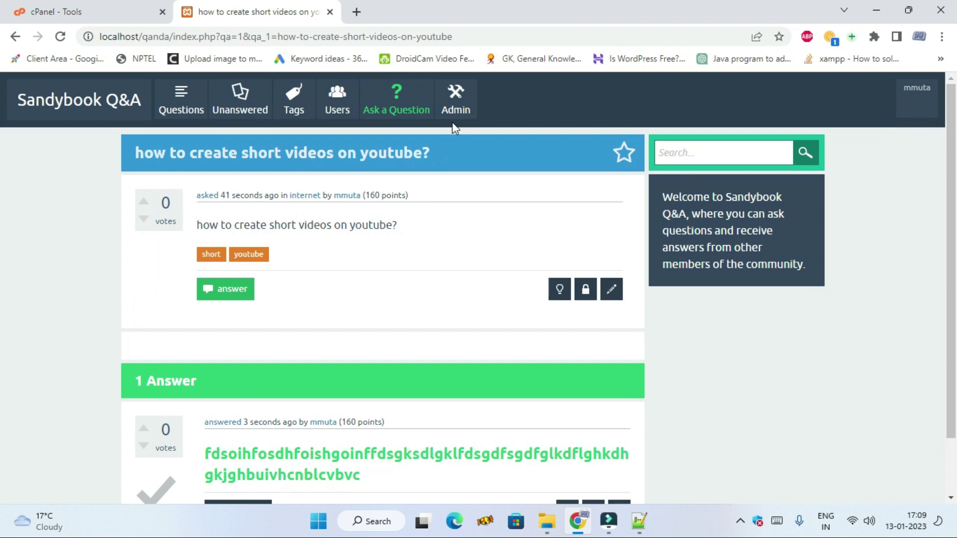
left_click(452, 107)
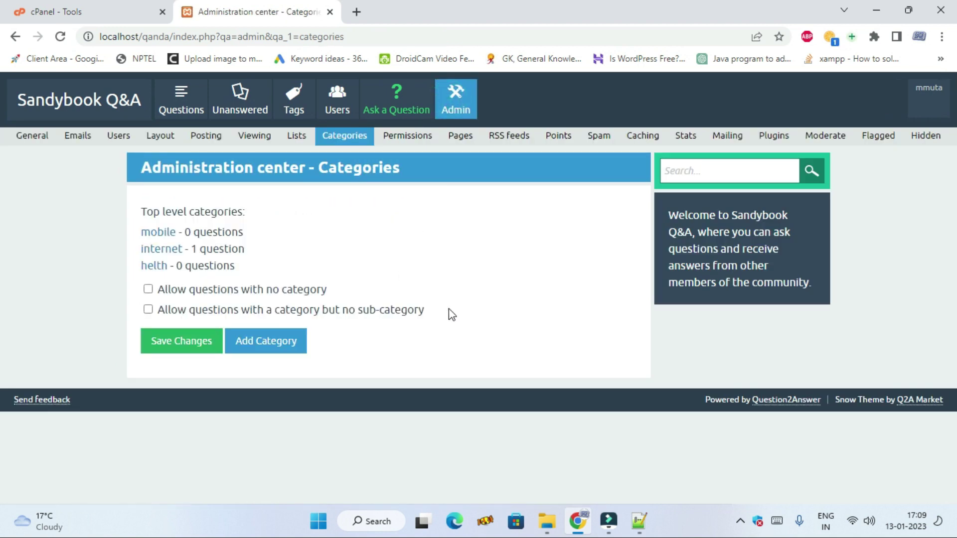
- Add the Categories widget from Layout with position 'Side panel - Top'
left_click(169, 143)
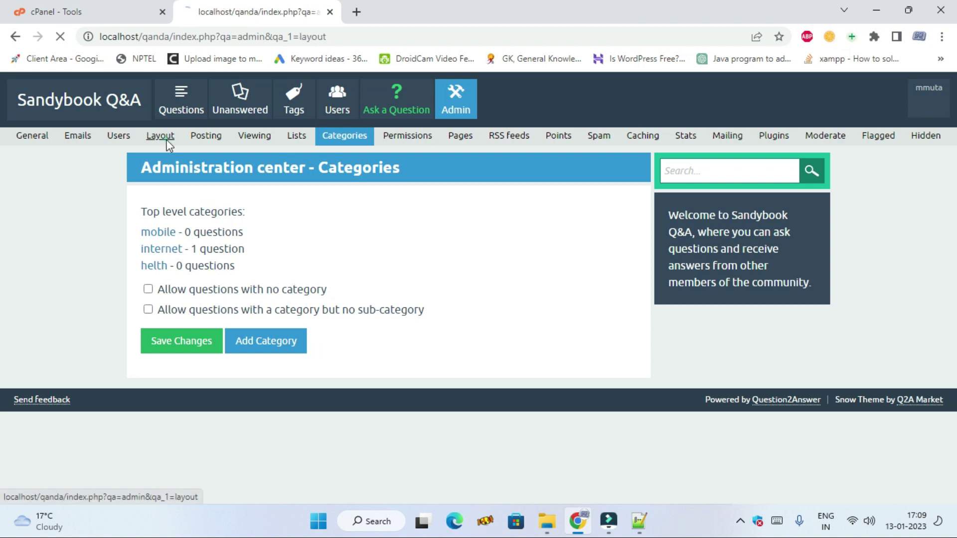
scroll(353, 279, "down", 5)
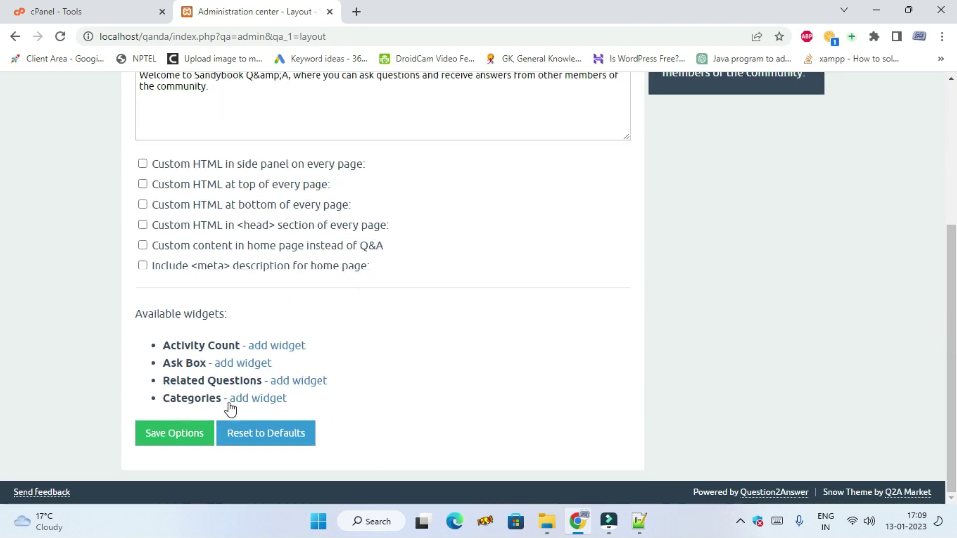
left_click(271, 400)
scroll(301, 367, "down", 3)
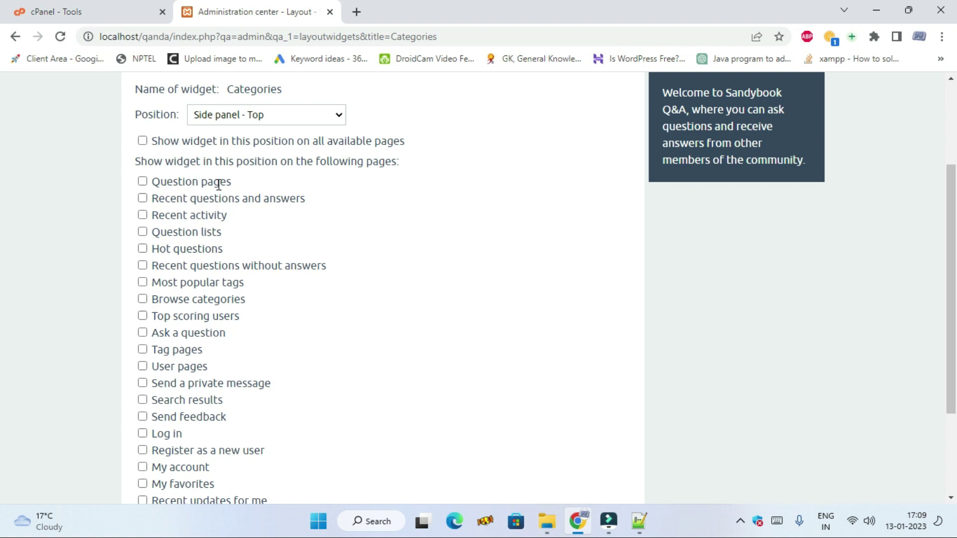
left_click(286, 115)
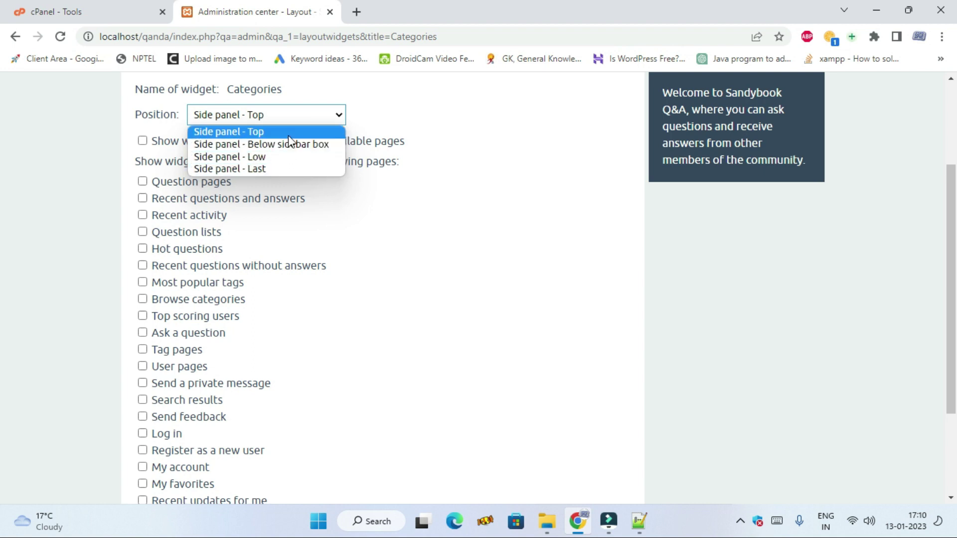
left_click(288, 134)
- Enable 'Show widget in this position on all available pages' and add the widget
scroll(362, 244, "up", 2)
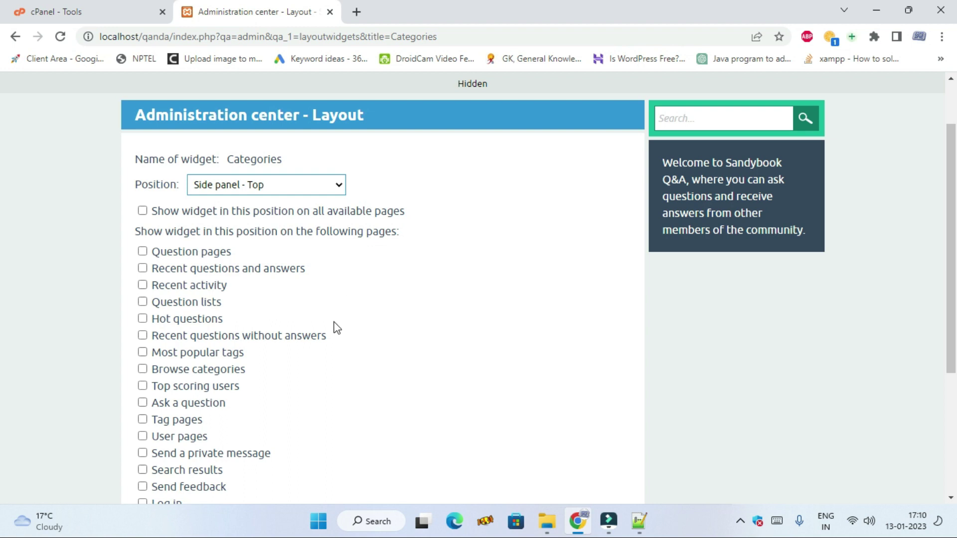
scroll(337, 328, "down", 3)
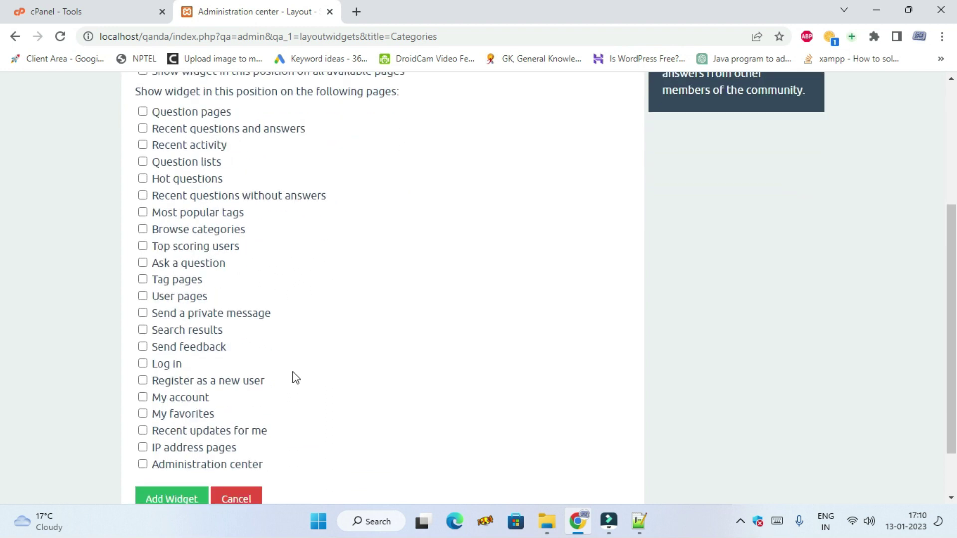
scroll(294, 378, "up", 2)
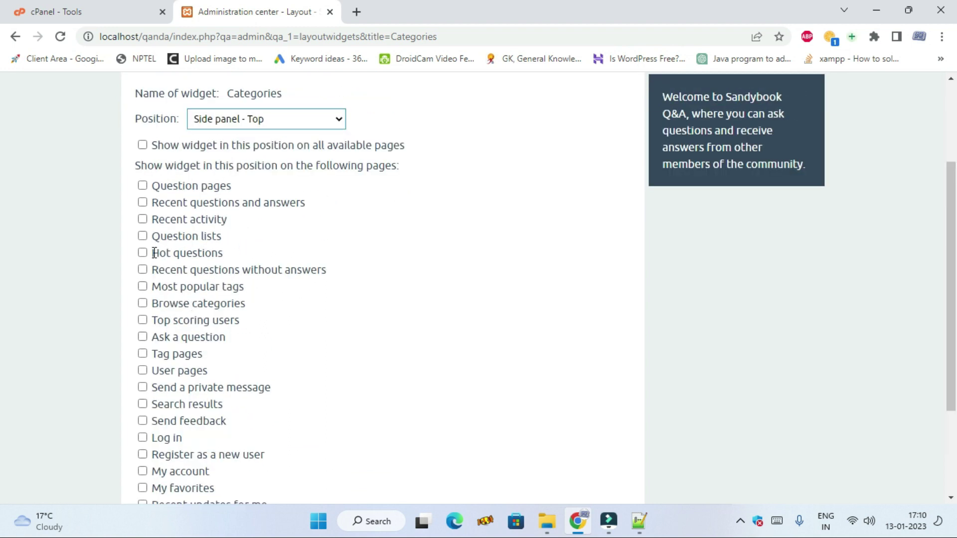
left_click(142, 146)
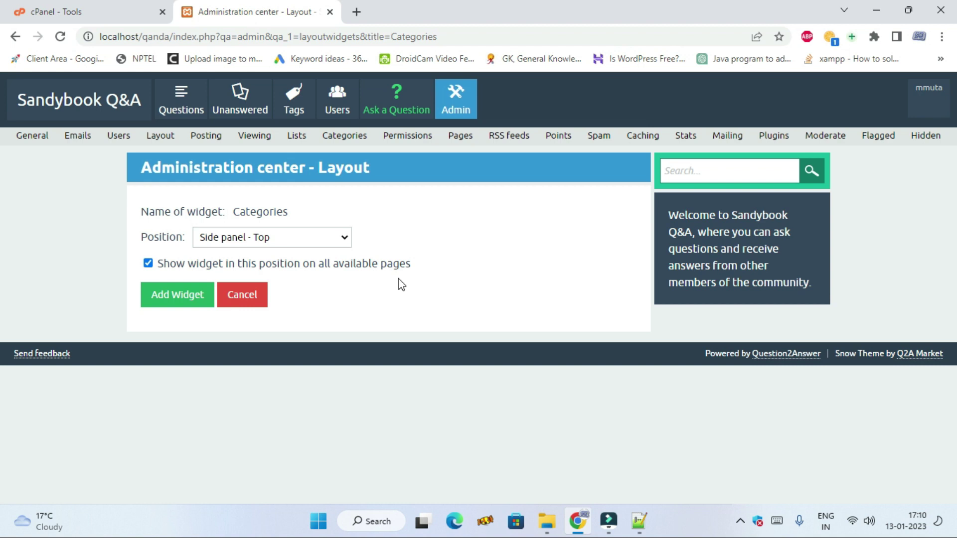
left_click(148, 263)
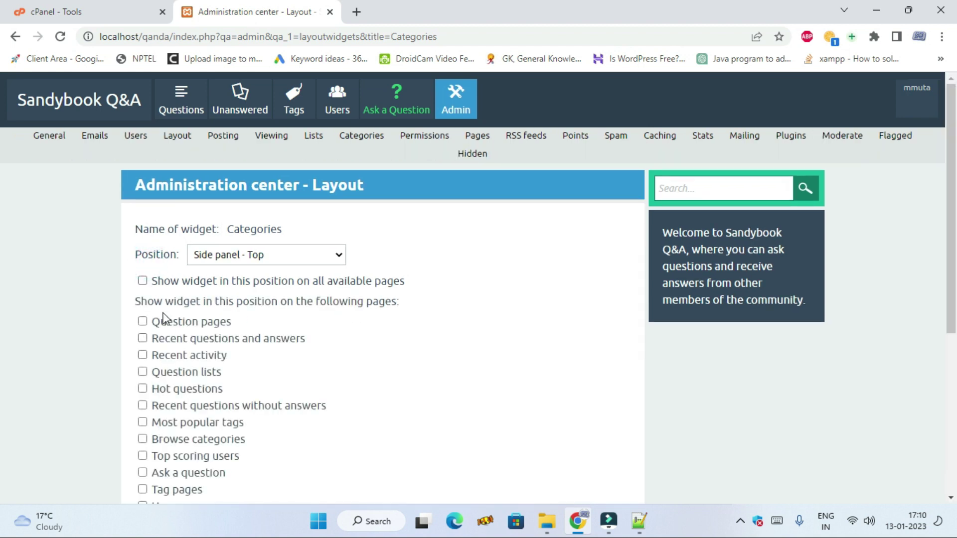
left_click(143, 281)
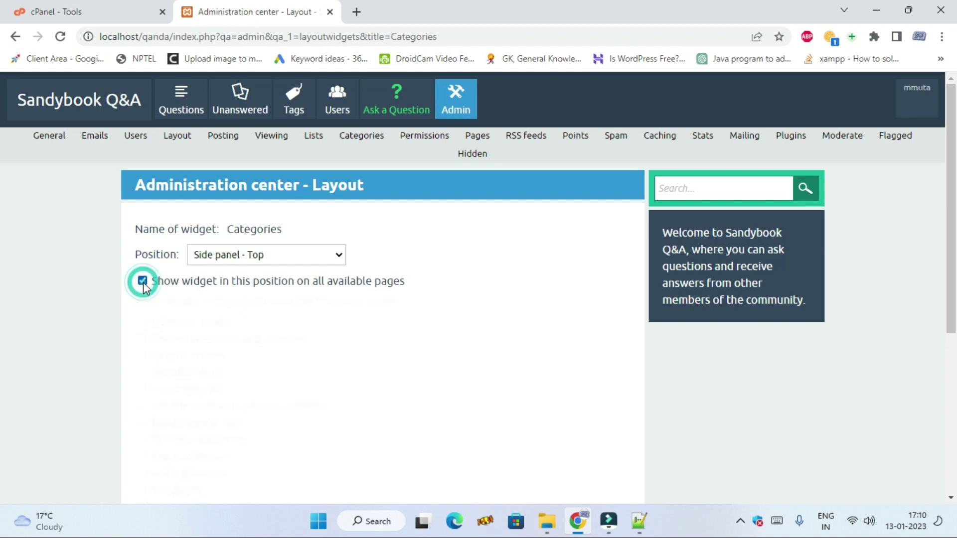
left_click(181, 305)
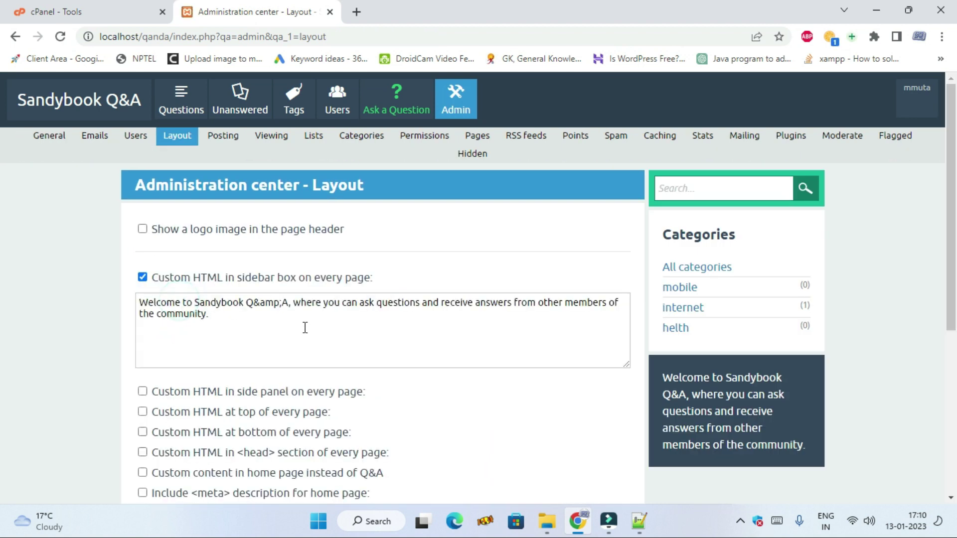
- From the sidebar's internet category, open the YouTube question and review its answer
scroll(349, 334, "down", 1)
scroll(425, 339, "up", 2)
left_click(63, 107)
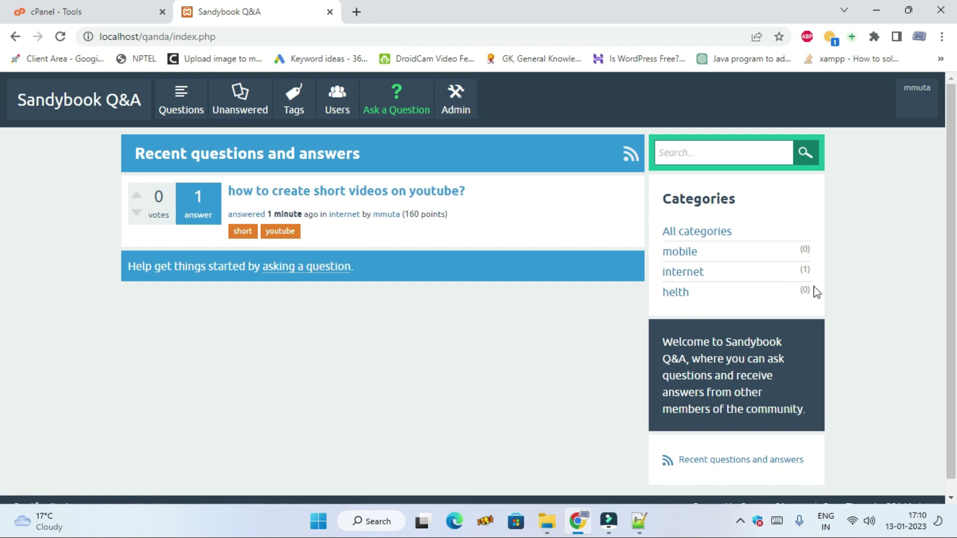
left_click(683, 274)
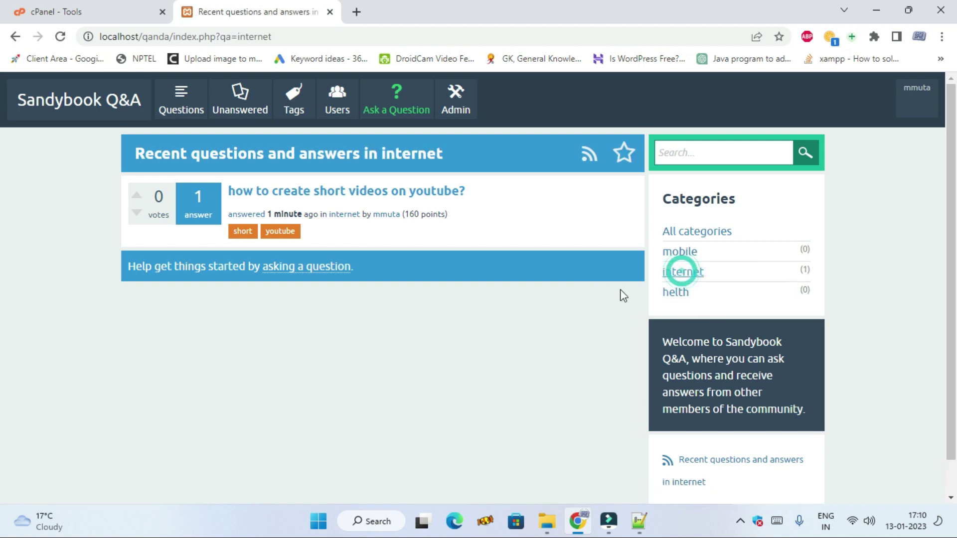
left_click(329, 198)
scroll(534, 354, "down", 1)
scroll(536, 355, "up", 1)
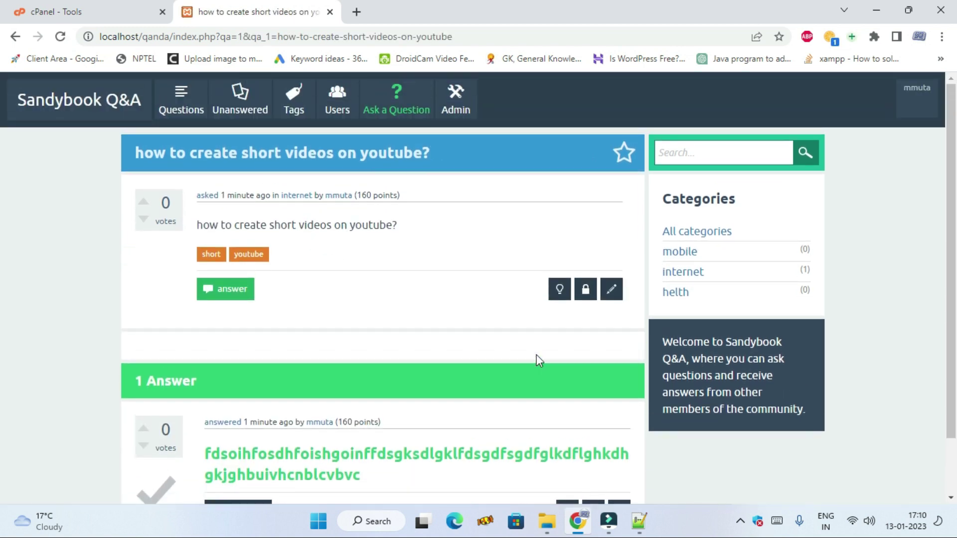
scroll(528, 371, "down", 1)
scroll(526, 373, "up", 1)
scroll(526, 373, "down", 1)
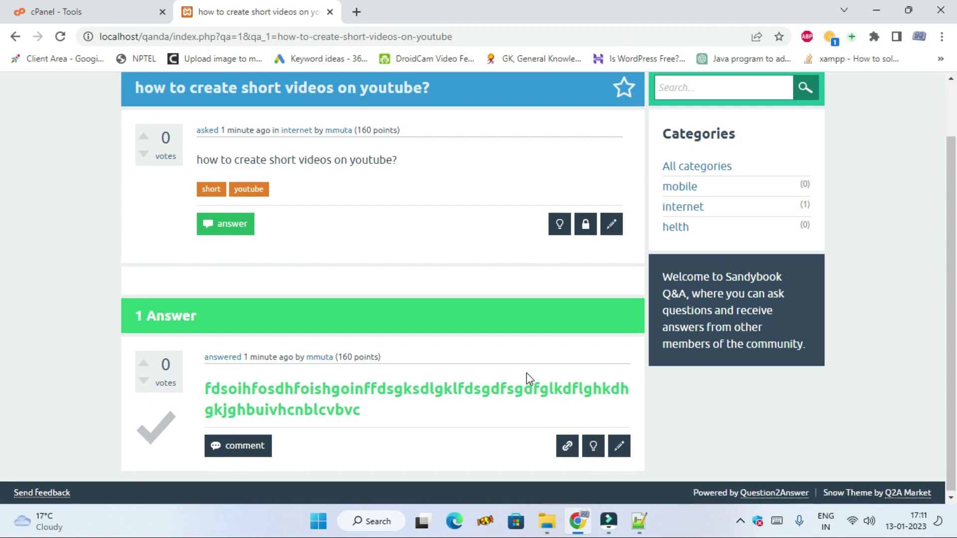
scroll(527, 373, "up", 1)
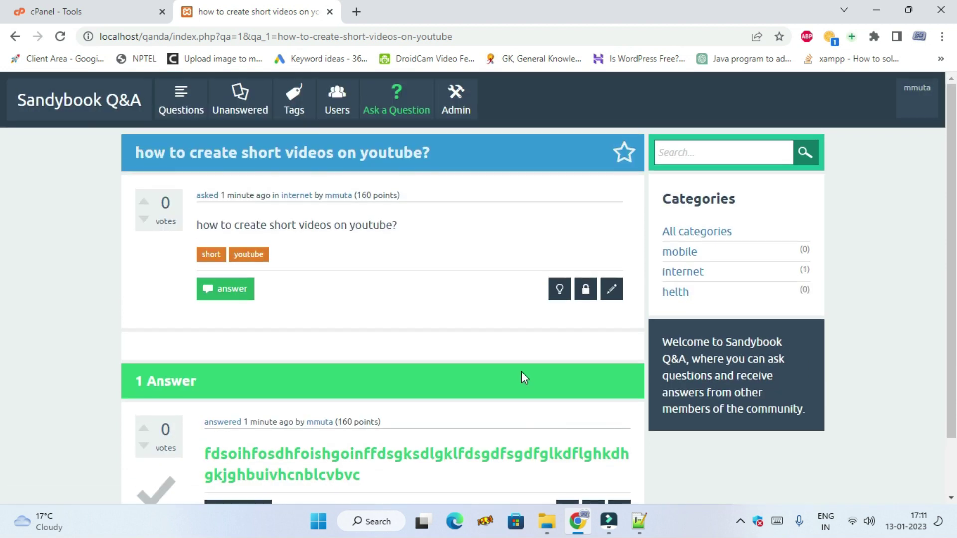
scroll(487, 363, "down", 1)
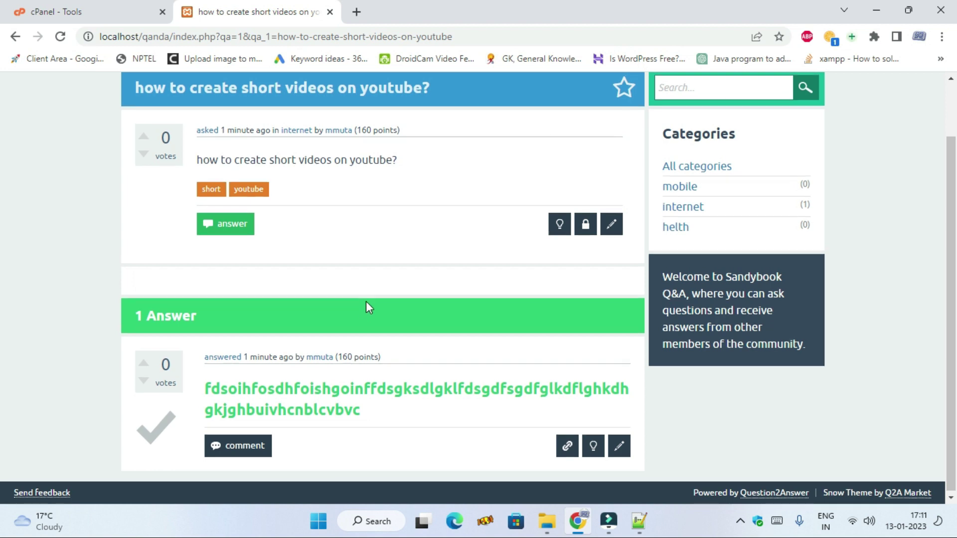
scroll(366, 301, "up", 2)
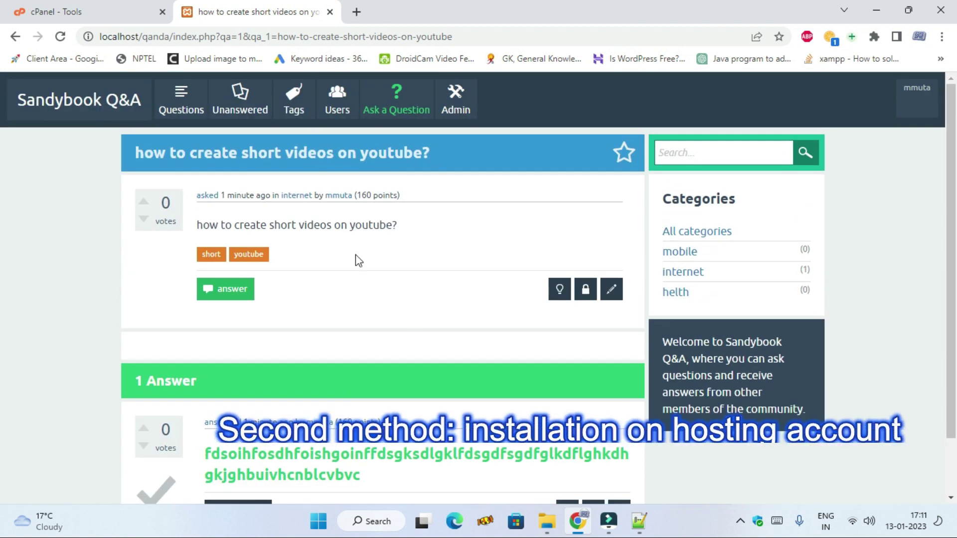
- Open cPanel's File Manager from the Files section of the Tools page
left_click(78, 11)
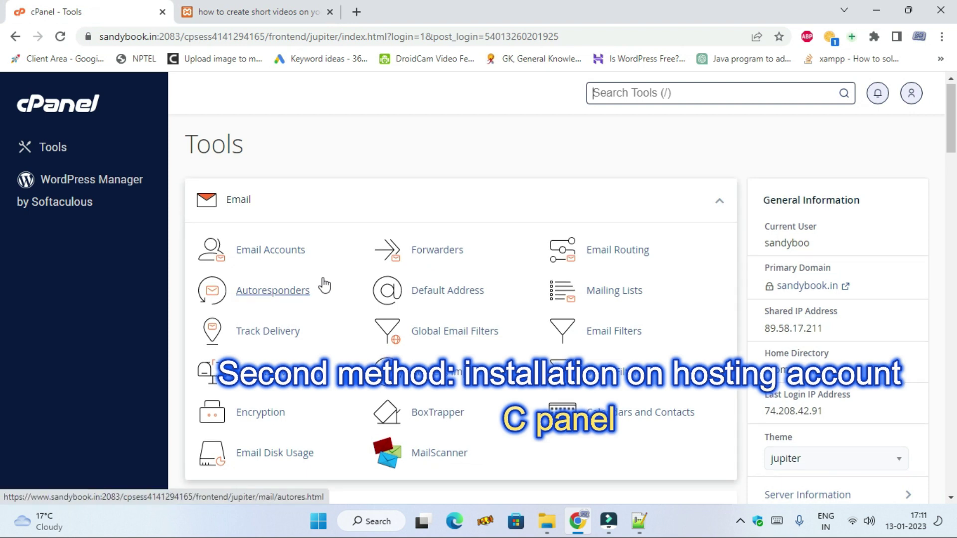
scroll(322, 282, "down", 3)
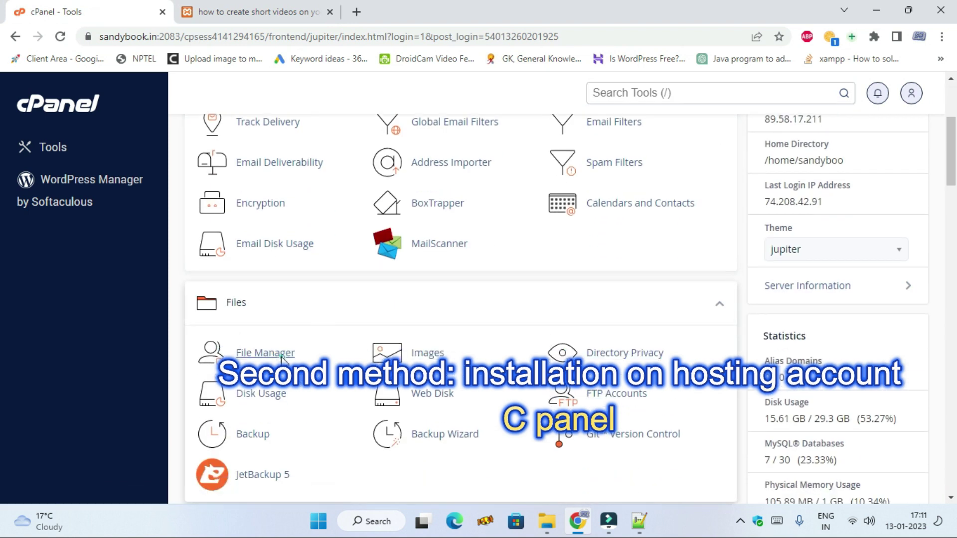
left_click(281, 357)
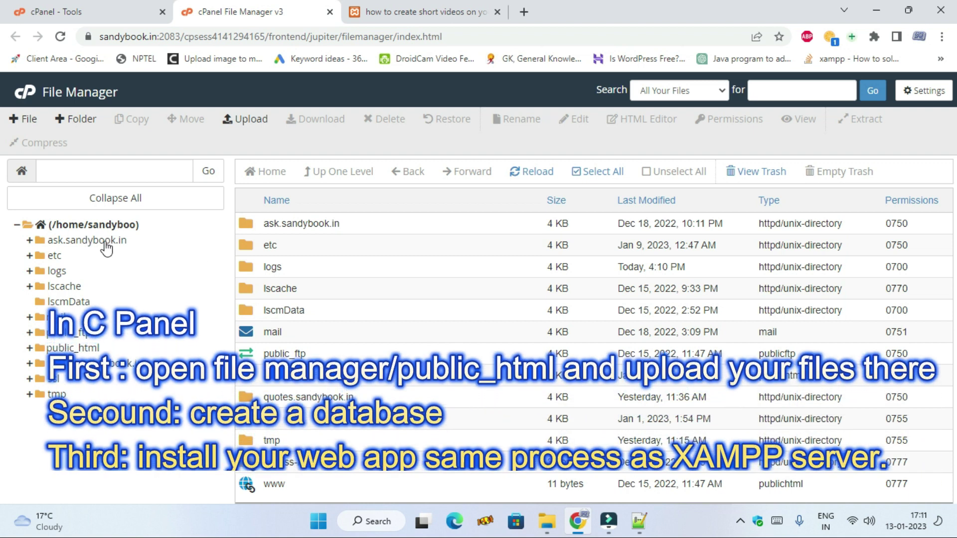
- Choose the question2answer zip from Downloads for upload into the ask.sandybook.in folder
left_click(105, 243)
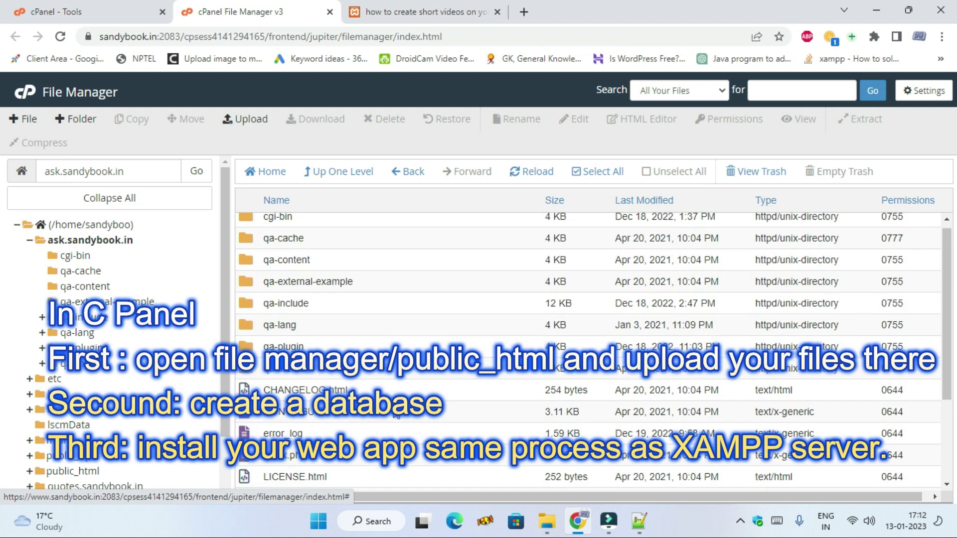
left_click(246, 121)
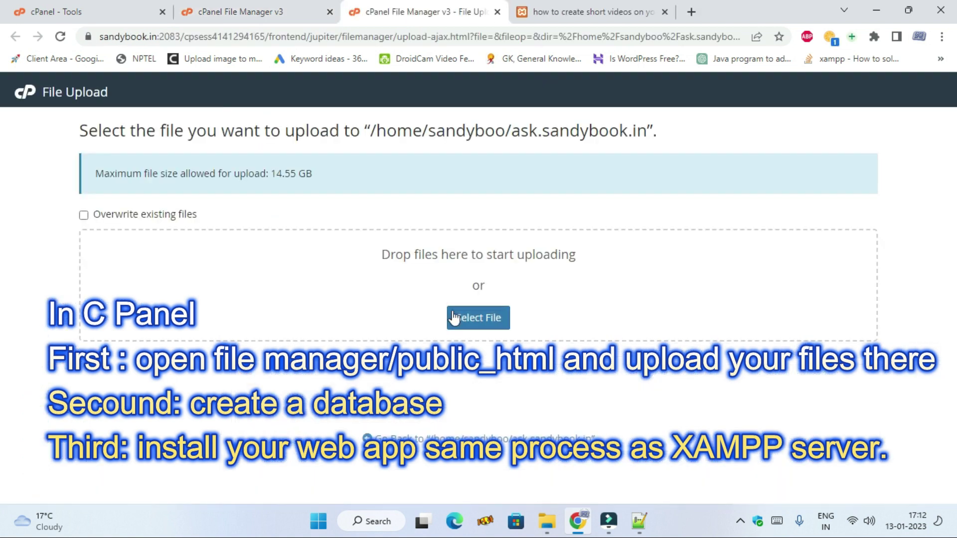
left_click(458, 316)
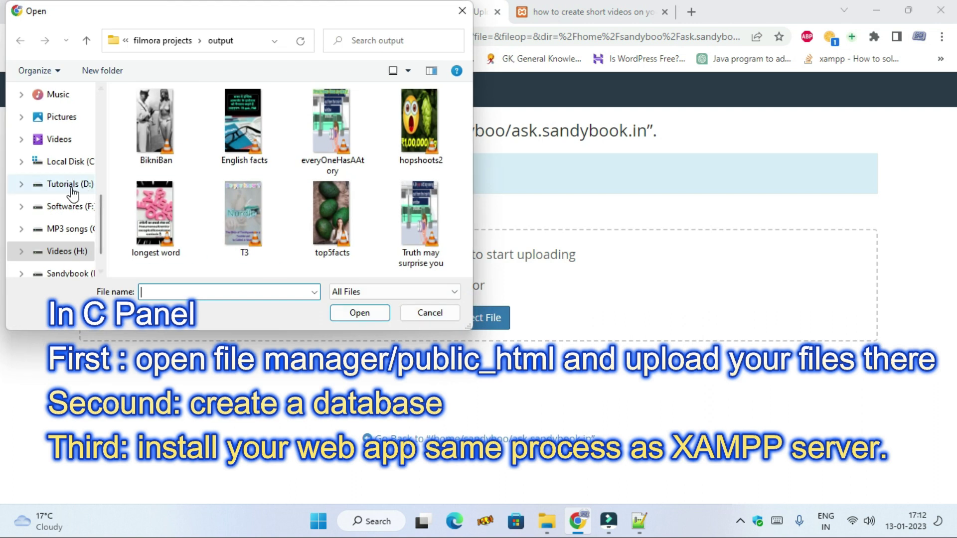
scroll(72, 189, "up", 5)
scroll(67, 139, "up", 1)
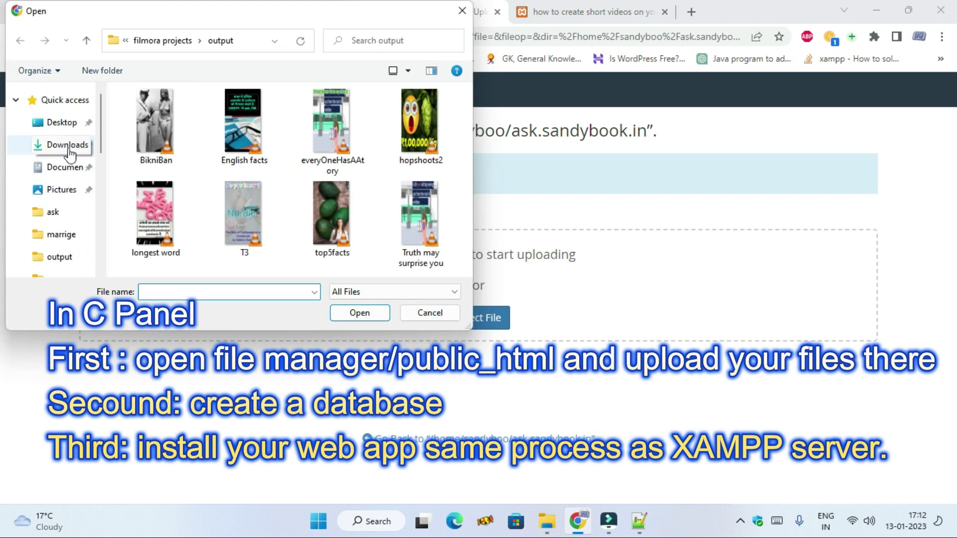
left_click(67, 145)
left_click(200, 156)
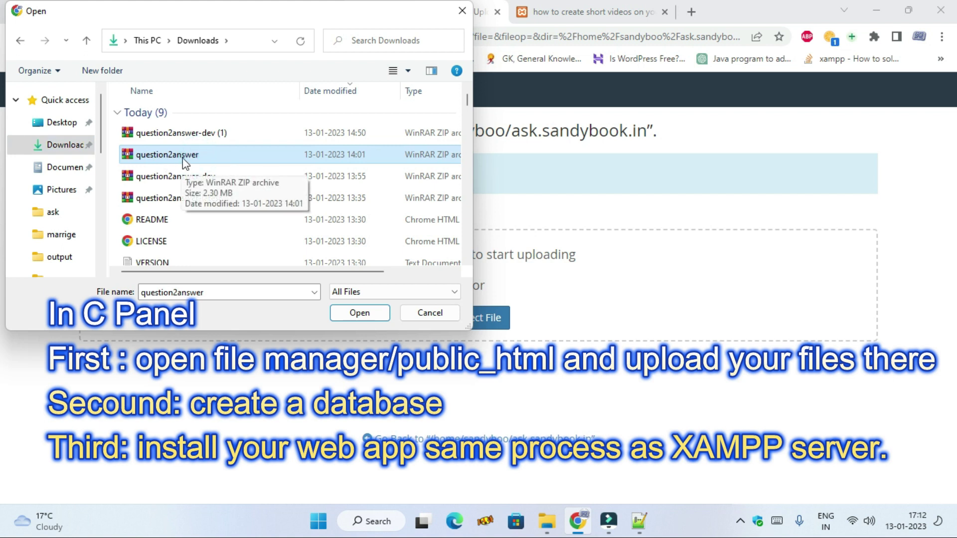
left_click(362, 314)
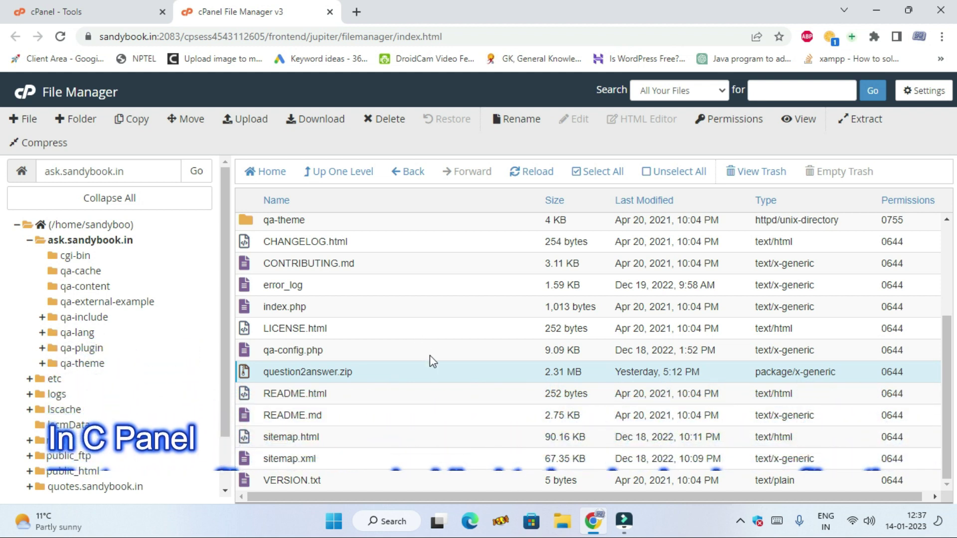
left_click(386, 377)
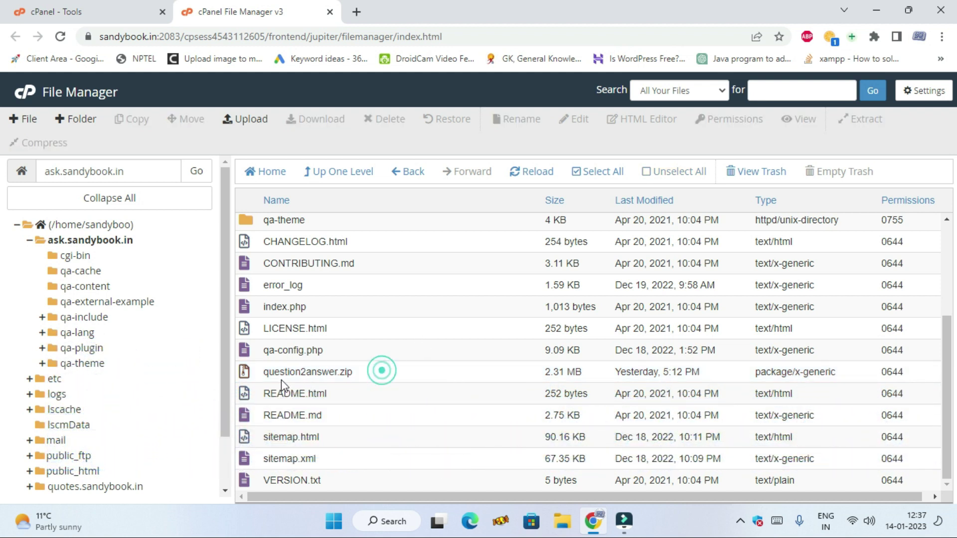
left_click(384, 373)
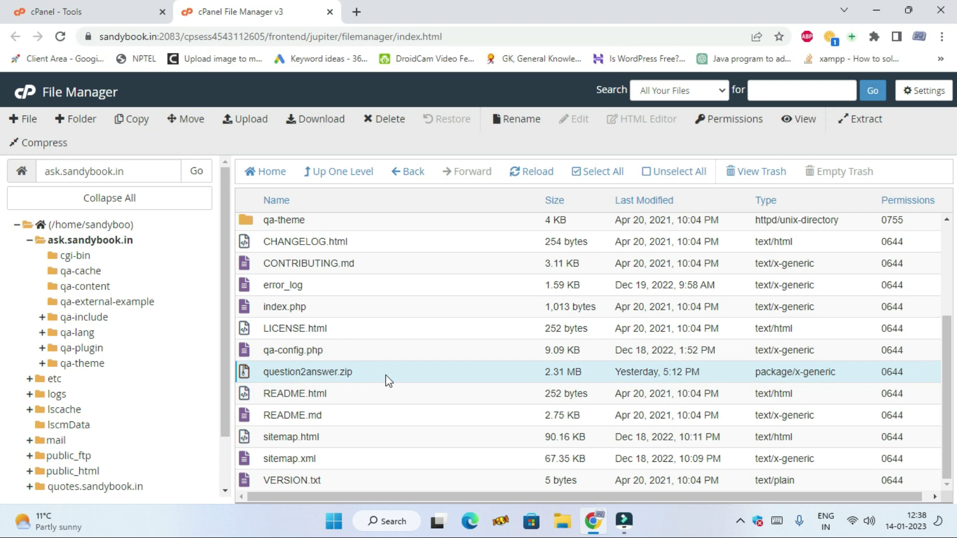
left_click(247, 378)
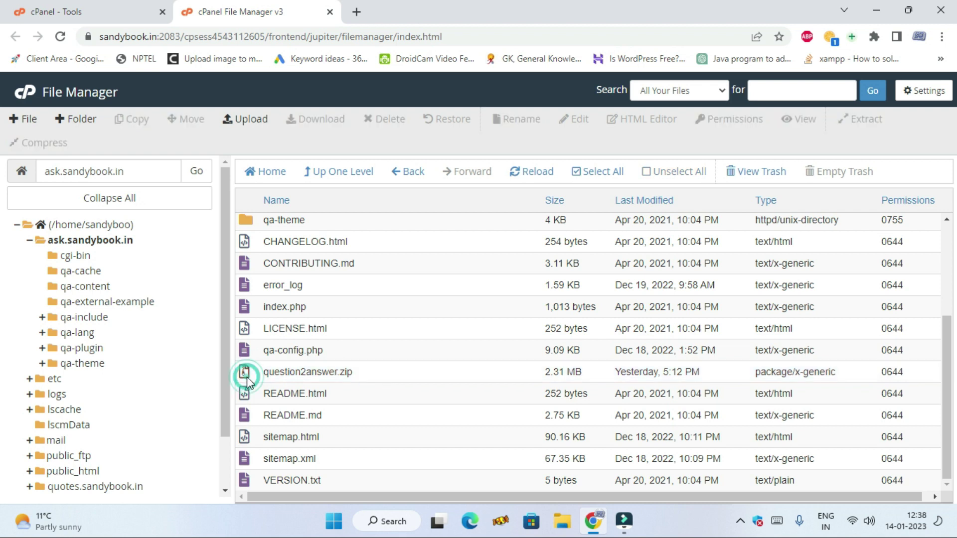
left_click(255, 375)
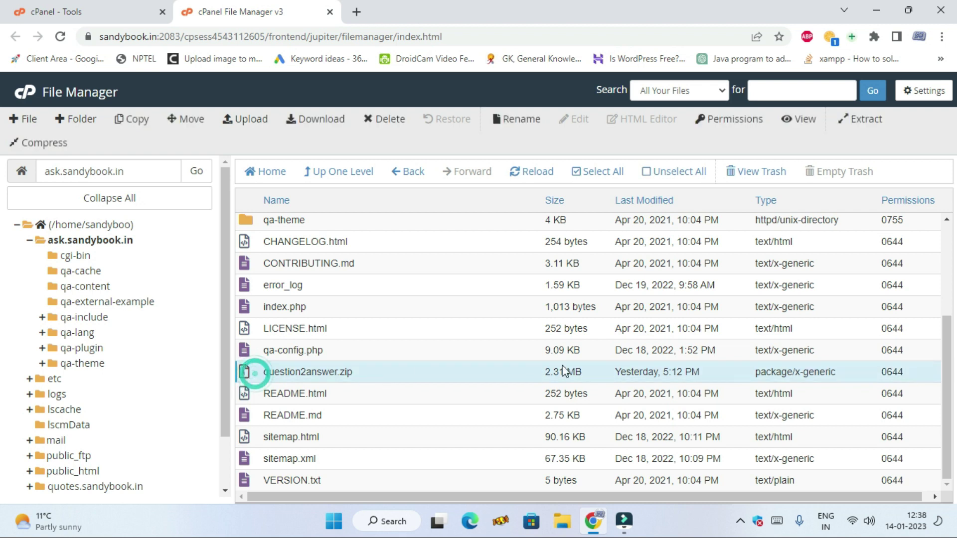
left_click(859, 118)
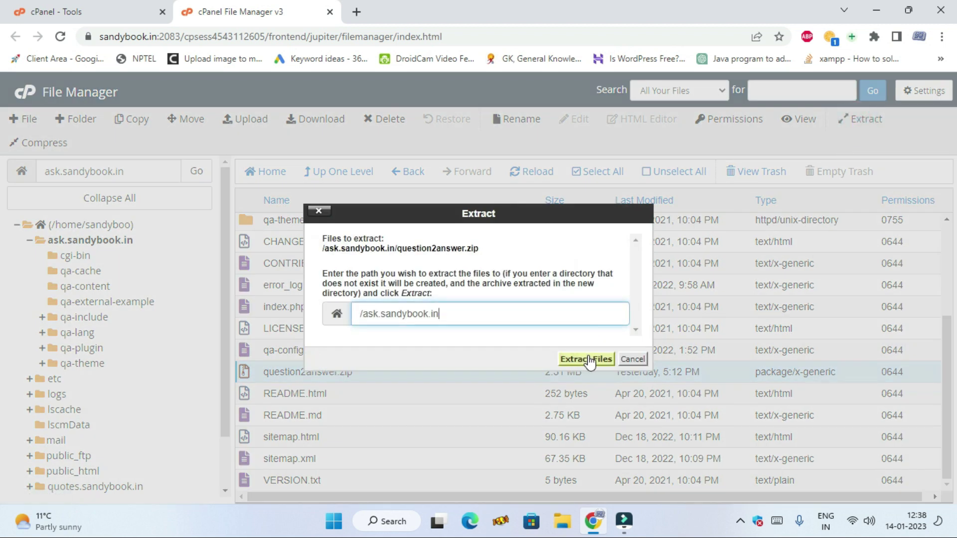
left_click(633, 359)
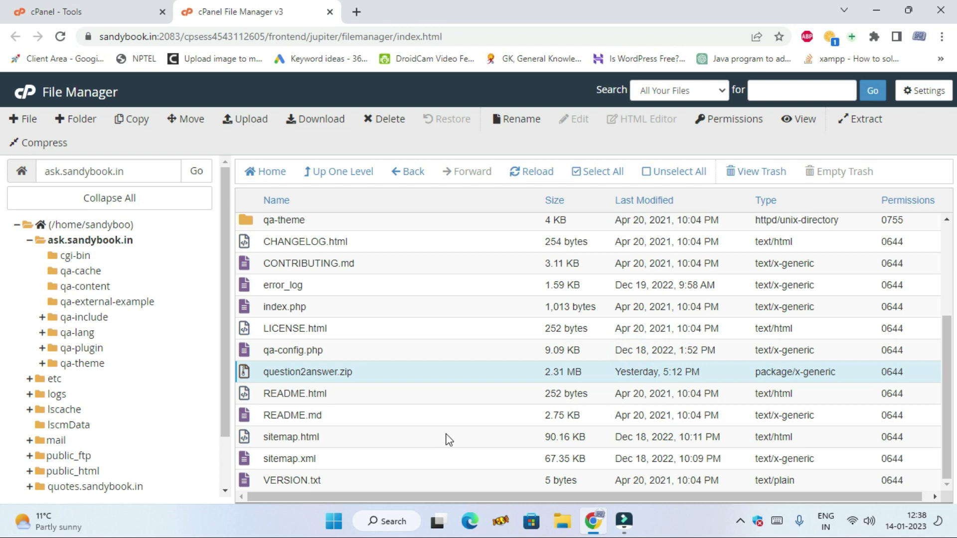
scroll(451, 444, "up", 3)
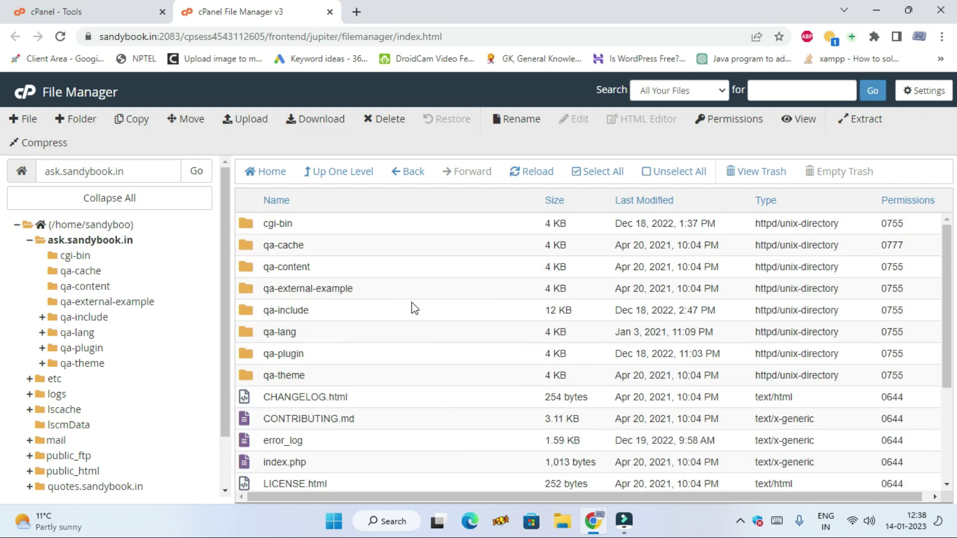
scroll(460, 280, "down", 3)
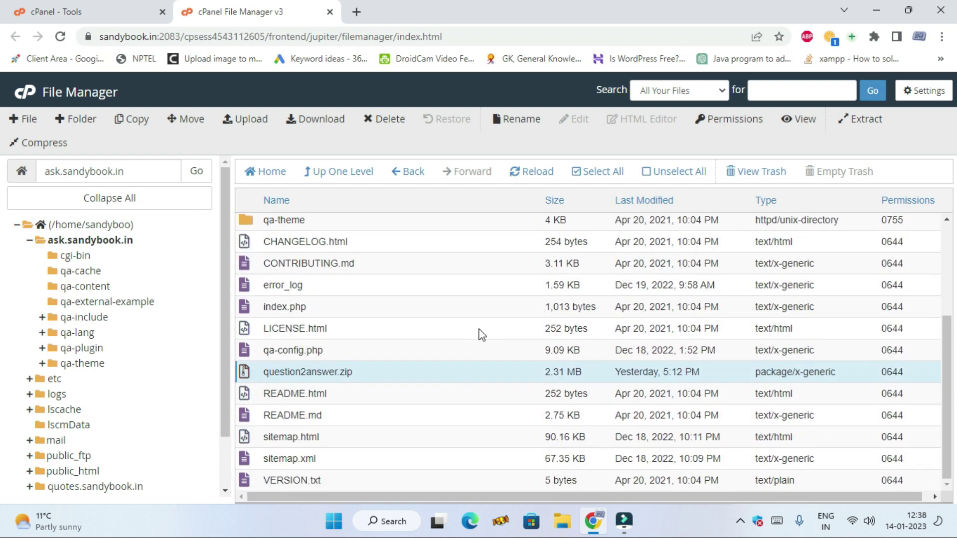